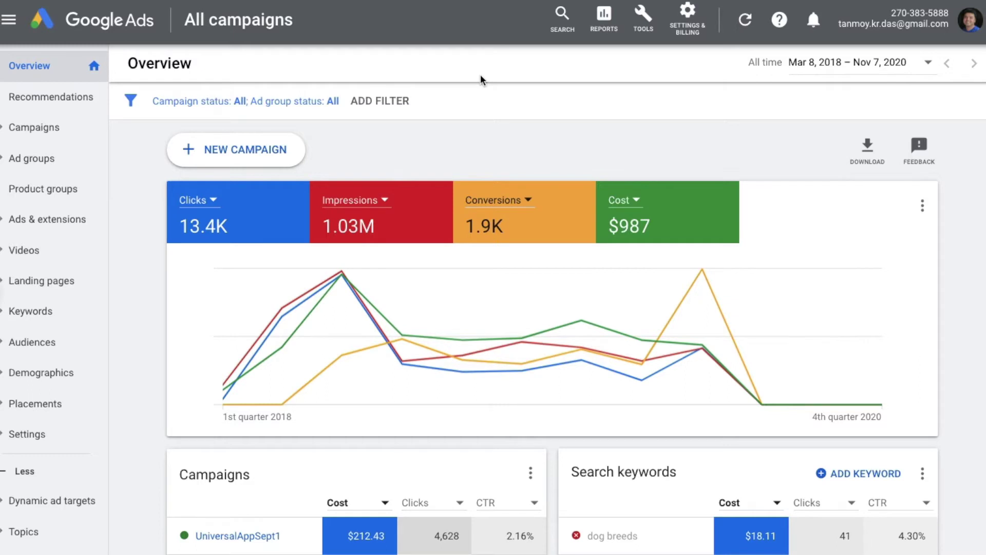
# Show the Campaigns list and bring up the menu for creating a new campaign
pyautogui.click(41, 133)
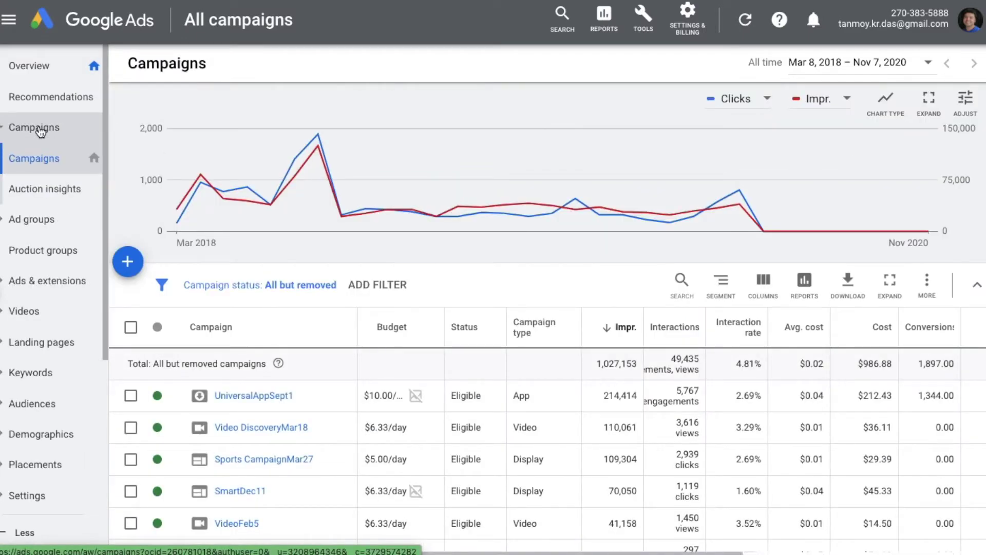
pyautogui.click(129, 262)
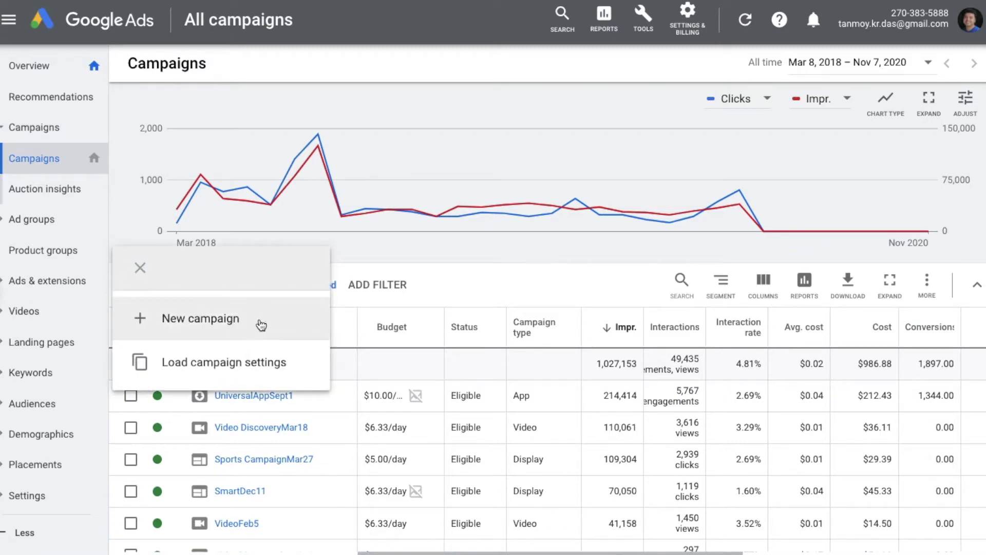
# Create a Leads-goal Search campaign reached via lead form submissions and continue to settings
pyautogui.click(293, 328)
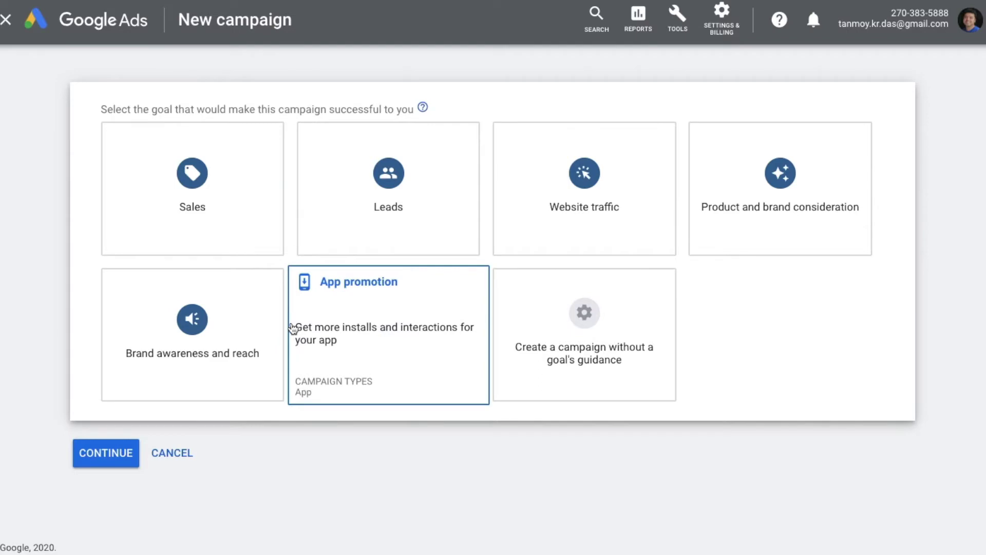
pyautogui.moveTo(402, 236)
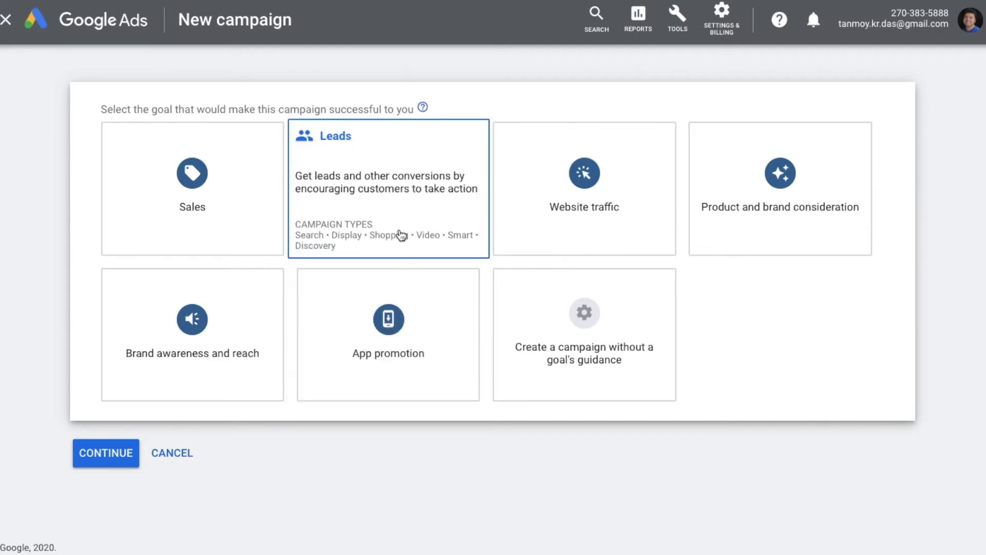
pyautogui.click(429, 216)
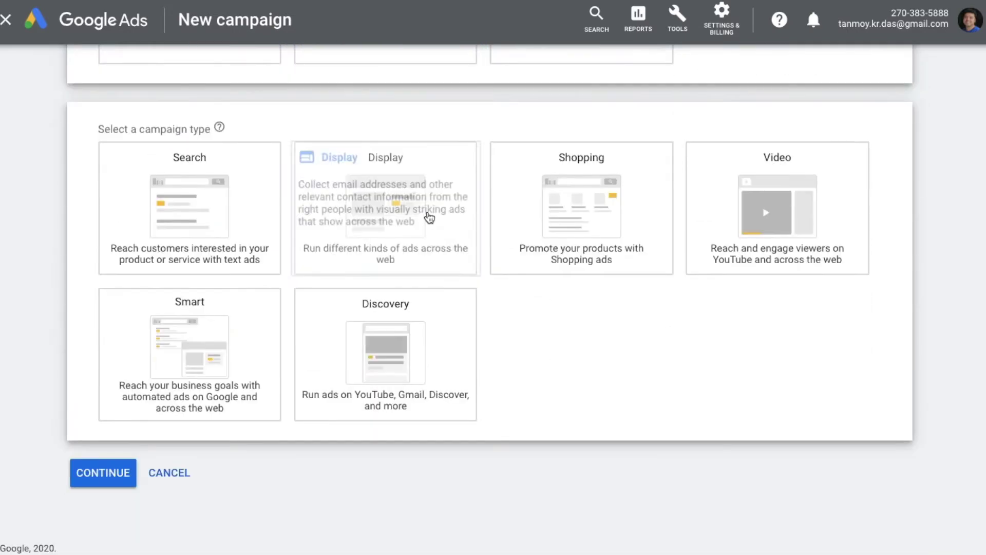
pyautogui.moveTo(200, 192)
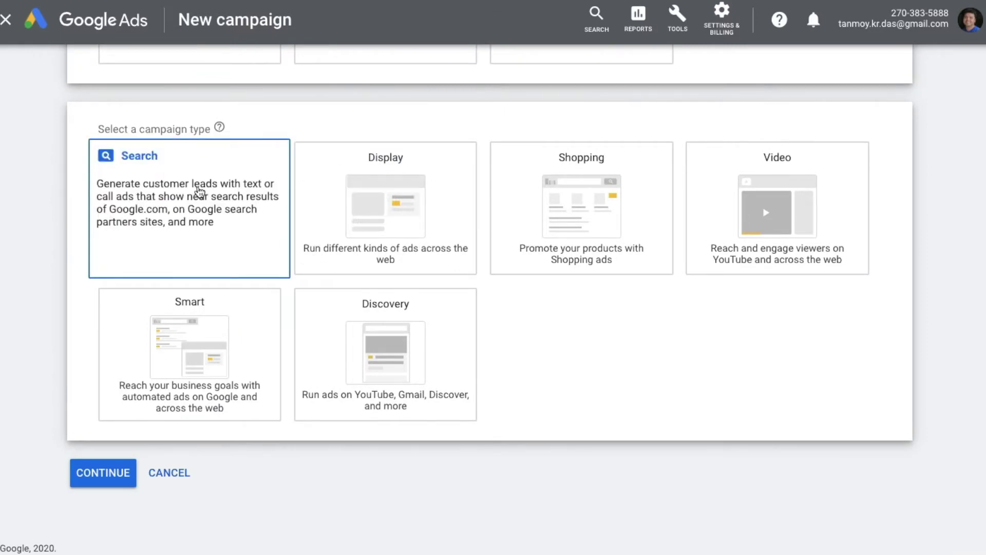
pyautogui.click(200, 192)
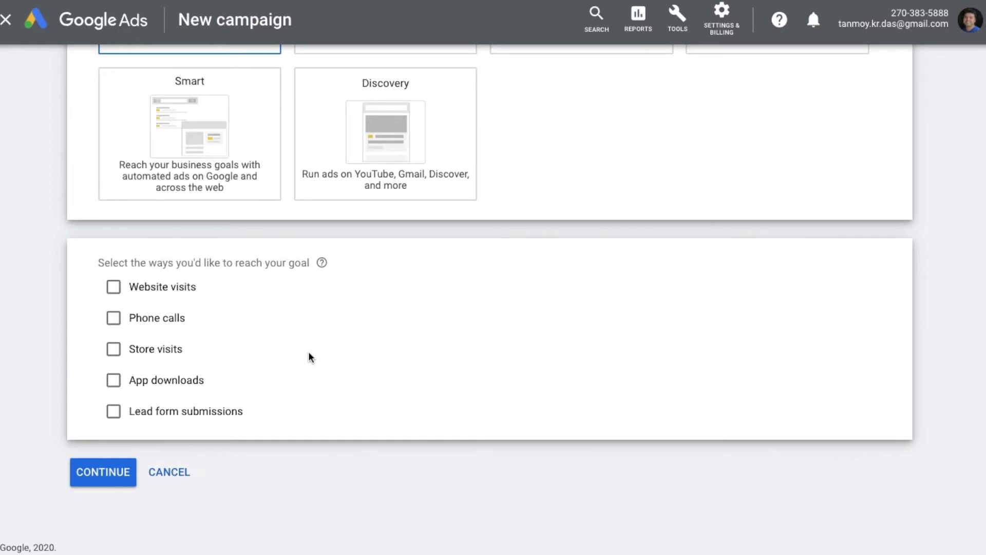
pyautogui.click(171, 409)
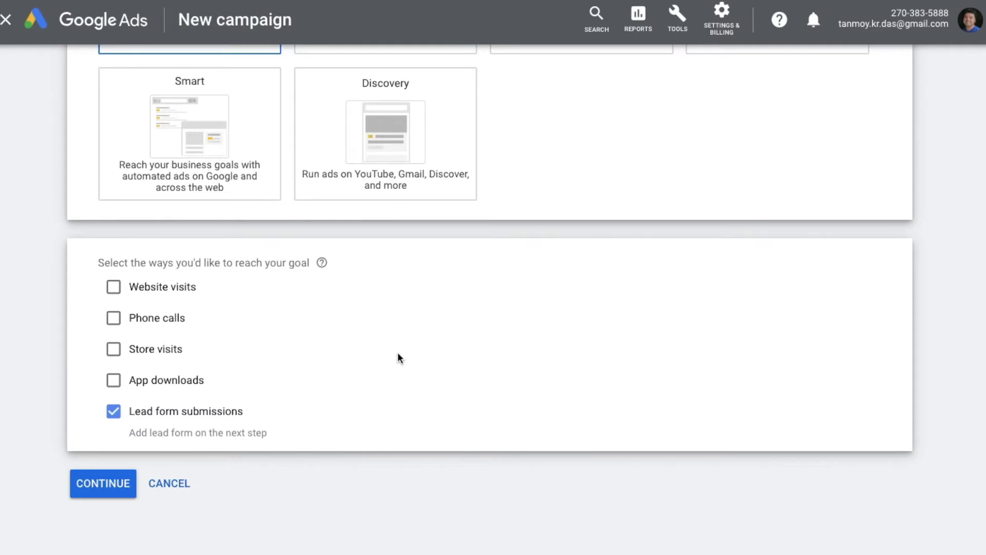
pyautogui.click(98, 491)
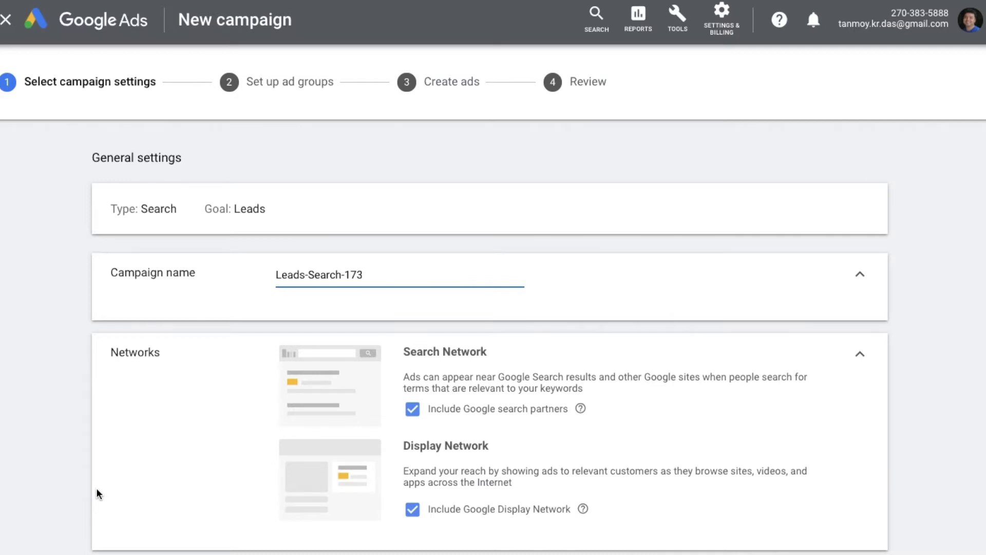
# Rename the campaign to Leads-SearchNov8 and uncheck Include Google Display Network
pyautogui.press('BackSpace')
pyautogui.press('BackSpace')
pyautogui.press('BackSpace')
pyautogui.press('BackSpace')
pyautogui.press('BackSpace')
pyautogui.write('hNov8')
pyautogui.scroll(-2, 493, 308)
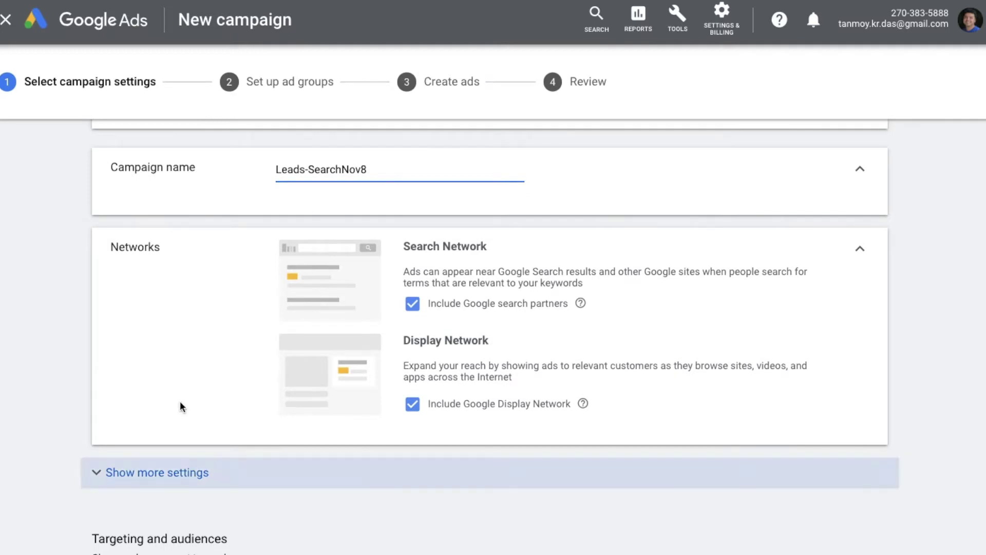
pyautogui.click(414, 406)
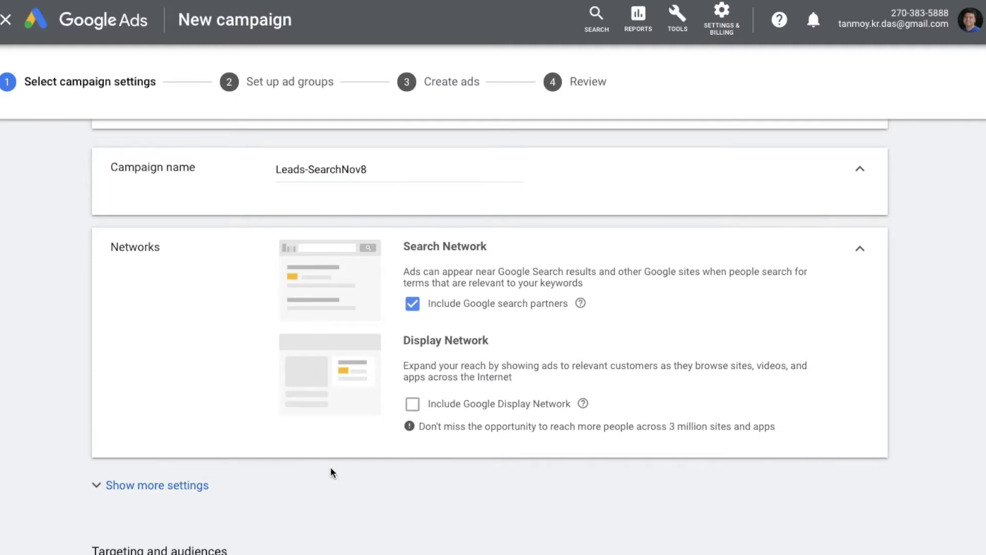
pyautogui.scroll(-3, 390, 482)
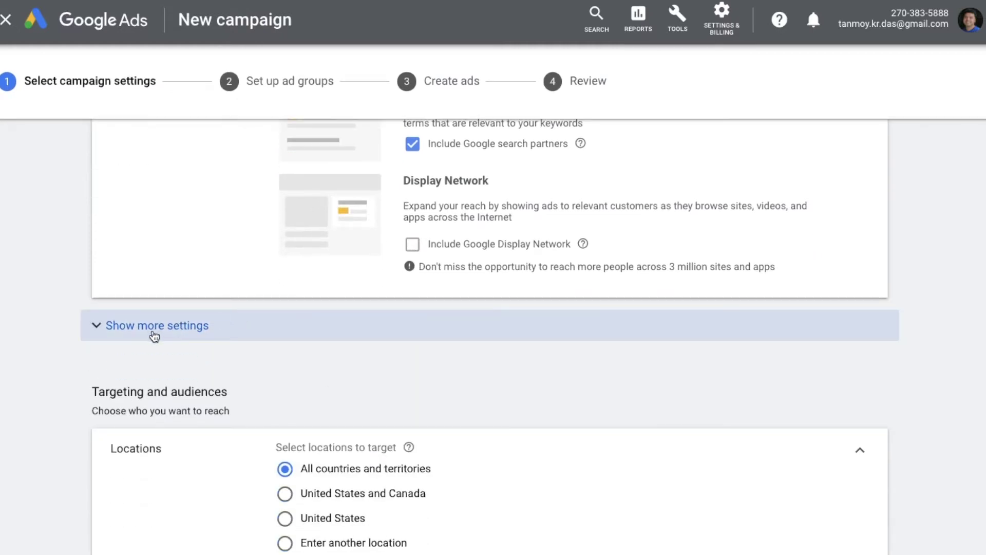
# Give the campaign an end date of December 31, 2020, keeping the November 7 start
pyautogui.click(154, 334)
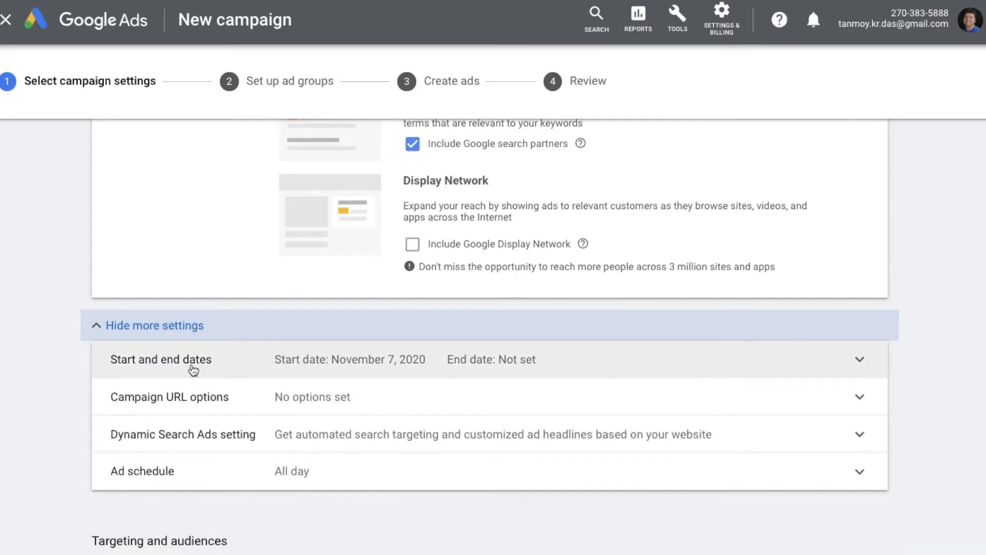
pyautogui.click(445, 371)
pyautogui.scroll(-2, 469, 418)
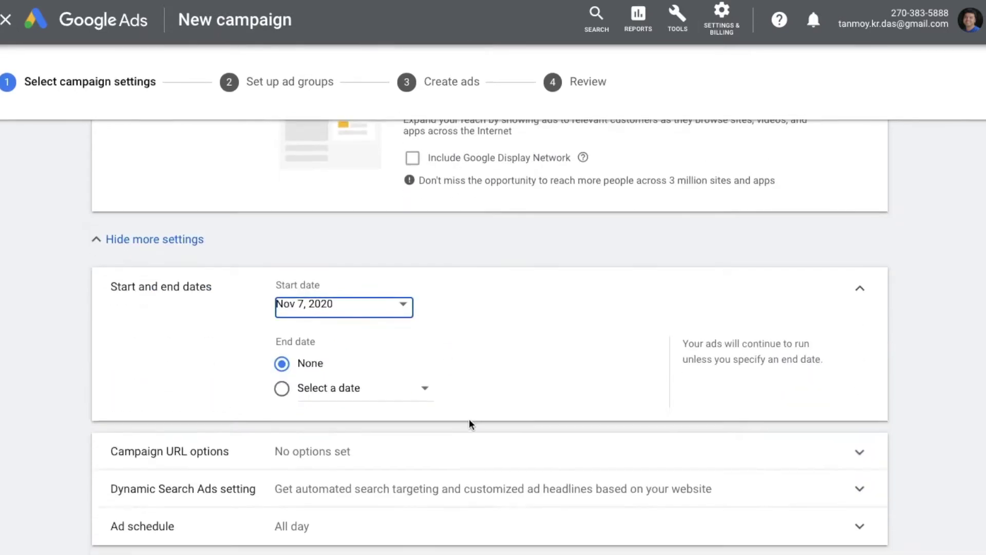
pyautogui.click(366, 399)
pyautogui.scroll(-3, 402, 368)
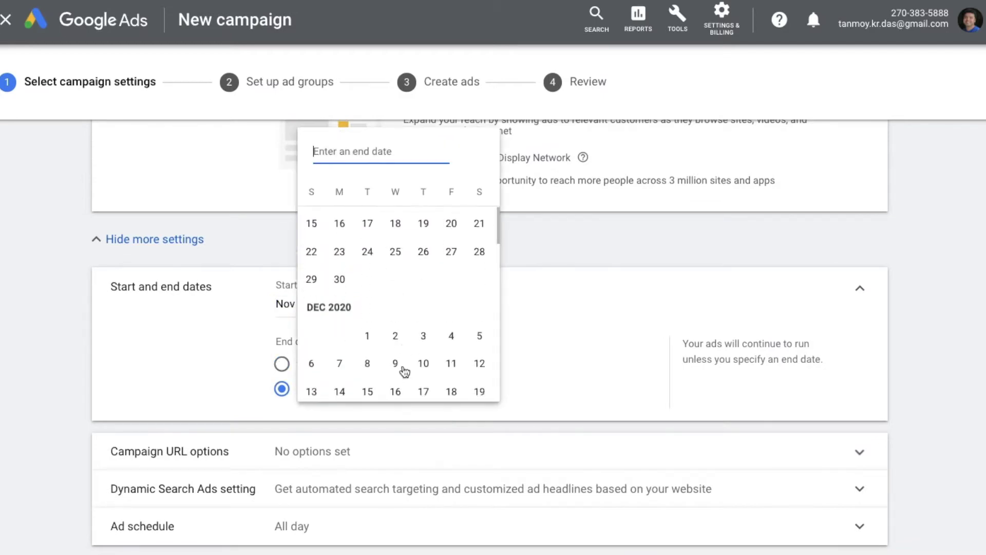
pyautogui.click(423, 379)
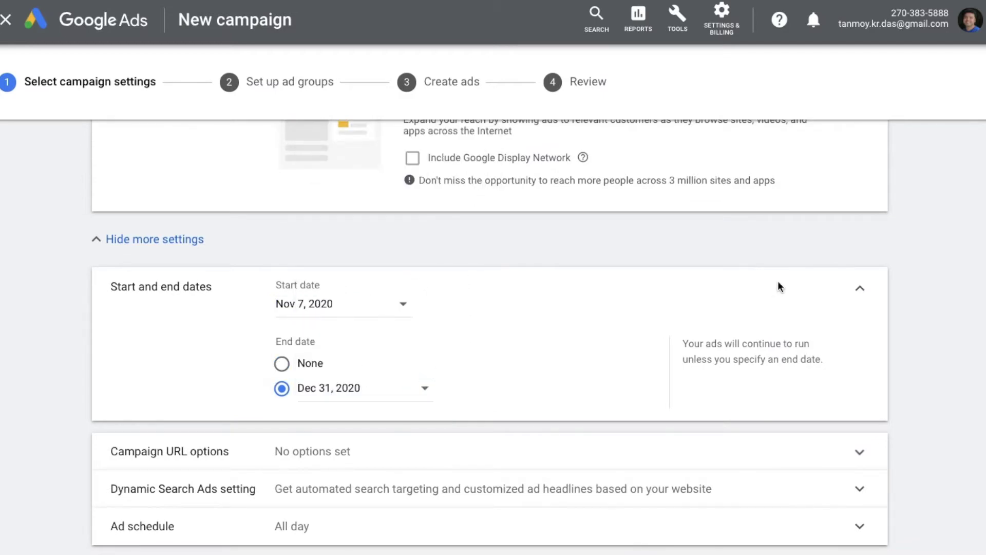
pyautogui.click(860, 294)
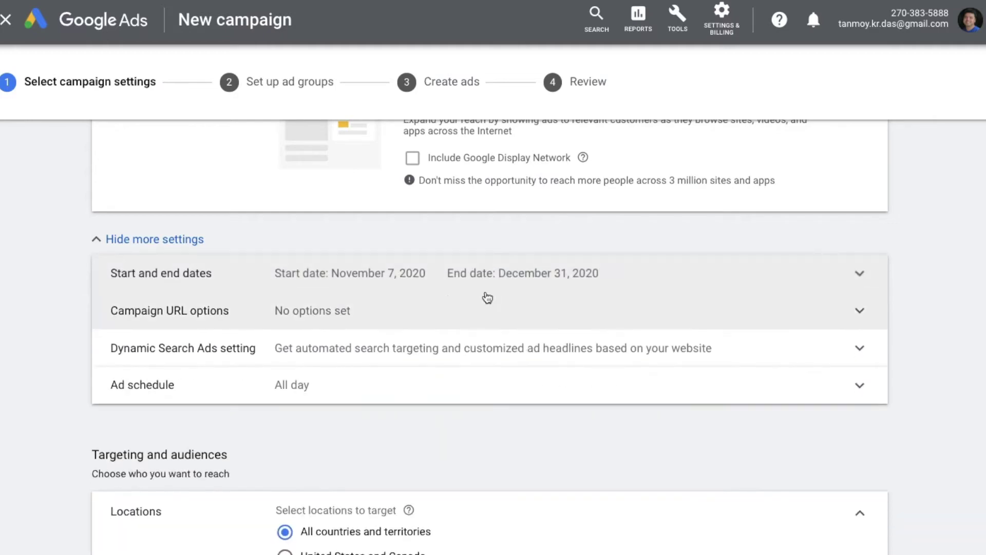
# Inspect the campaign URL options and Dynamic Search Ads setting without changing them
pyautogui.click(396, 319)
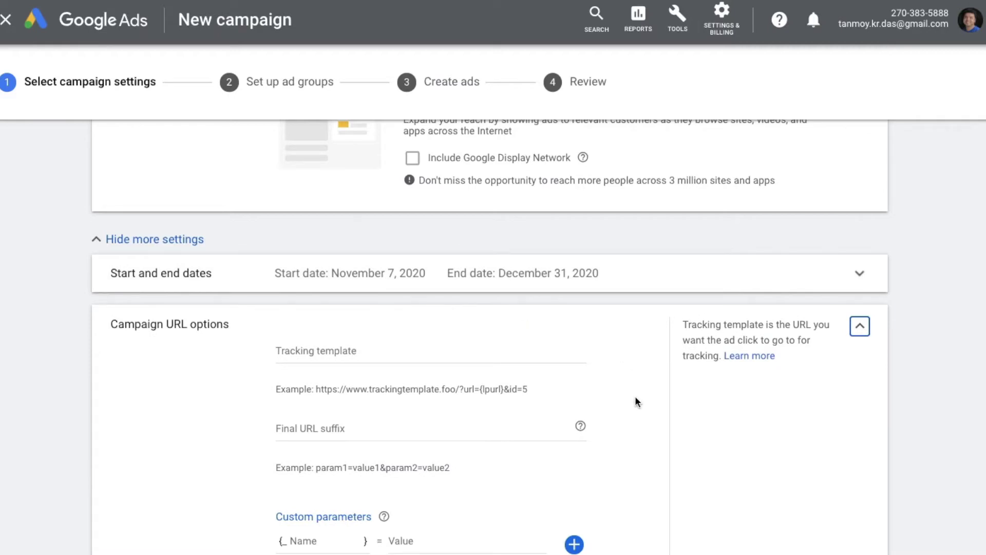
pyautogui.click(859, 327)
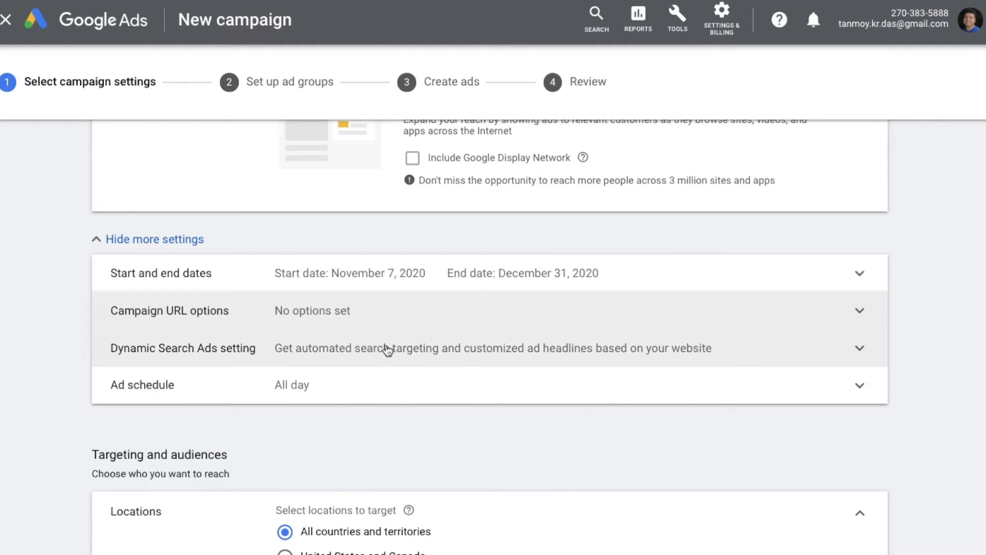
pyautogui.click(386, 350)
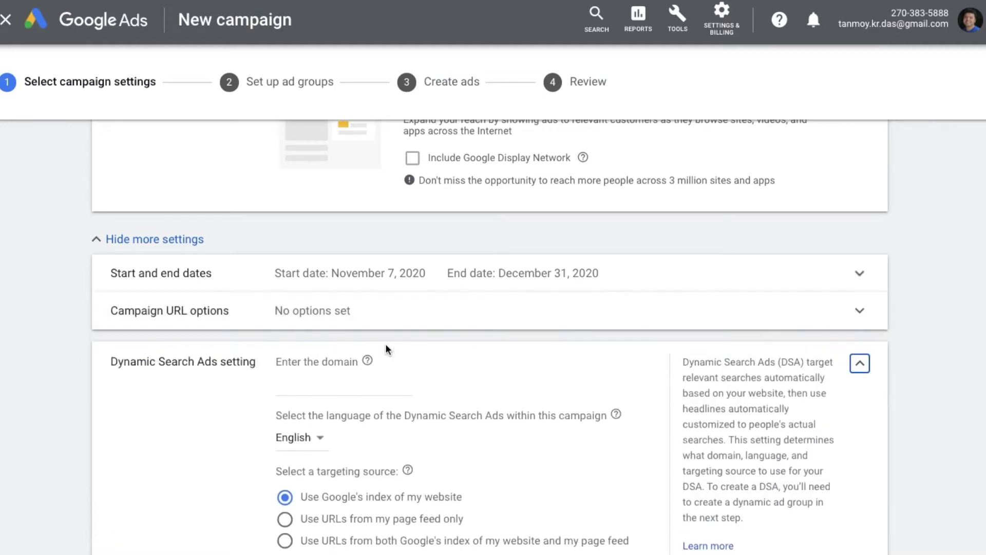
pyautogui.click(859, 365)
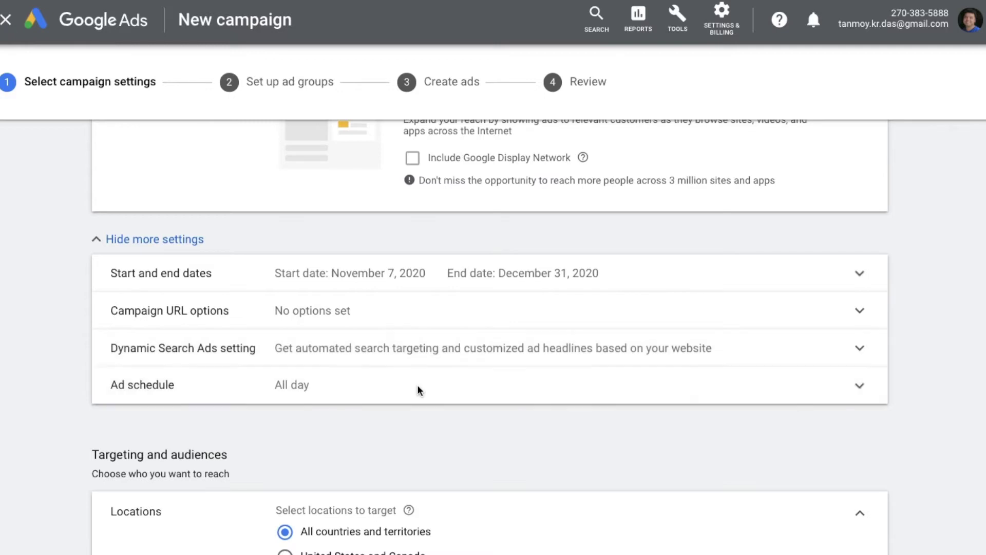
pyautogui.click(419, 390)
# Schedule the ads to run on Wednesdays only, from 06:15 to 15:00
pyautogui.scroll(-2, 199, 447)
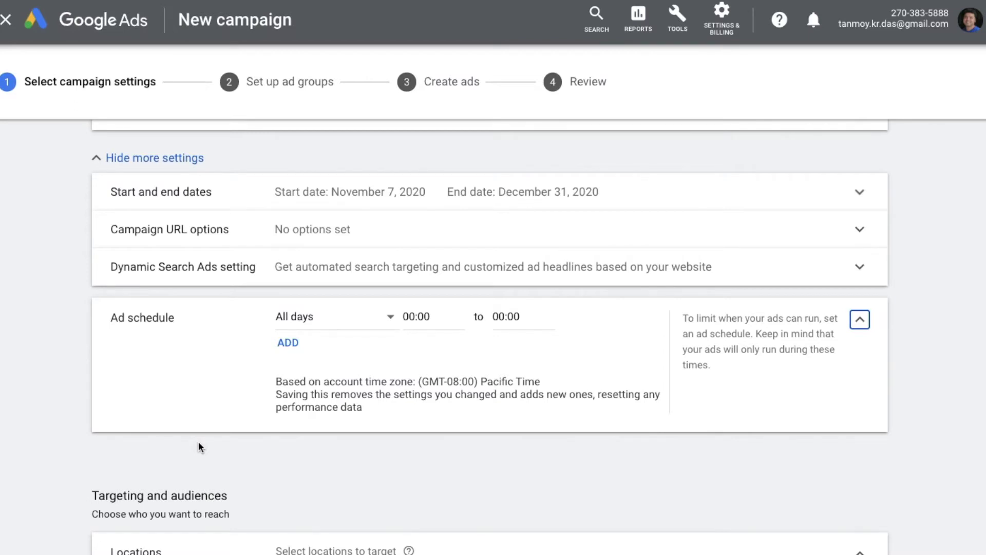
pyautogui.click(355, 318)
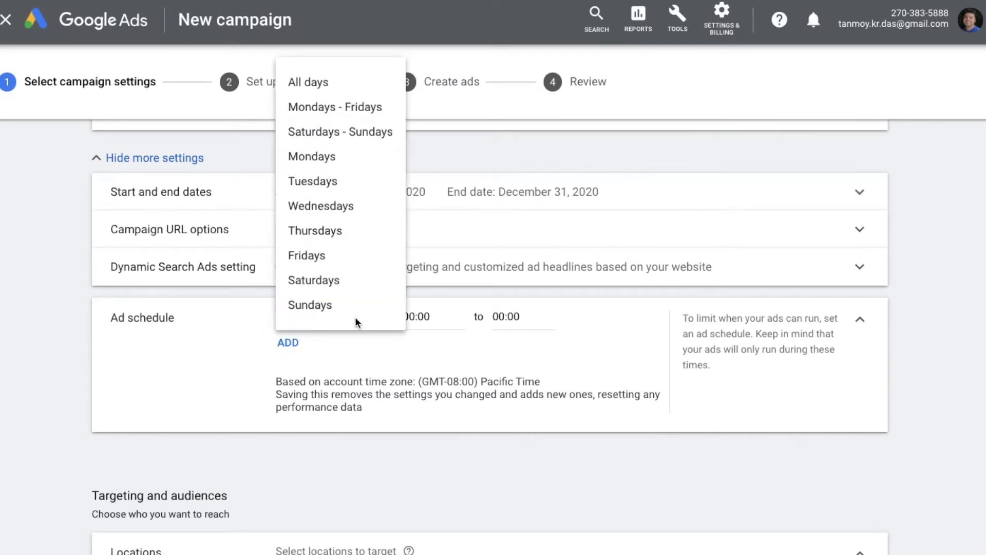
pyautogui.click(348, 212)
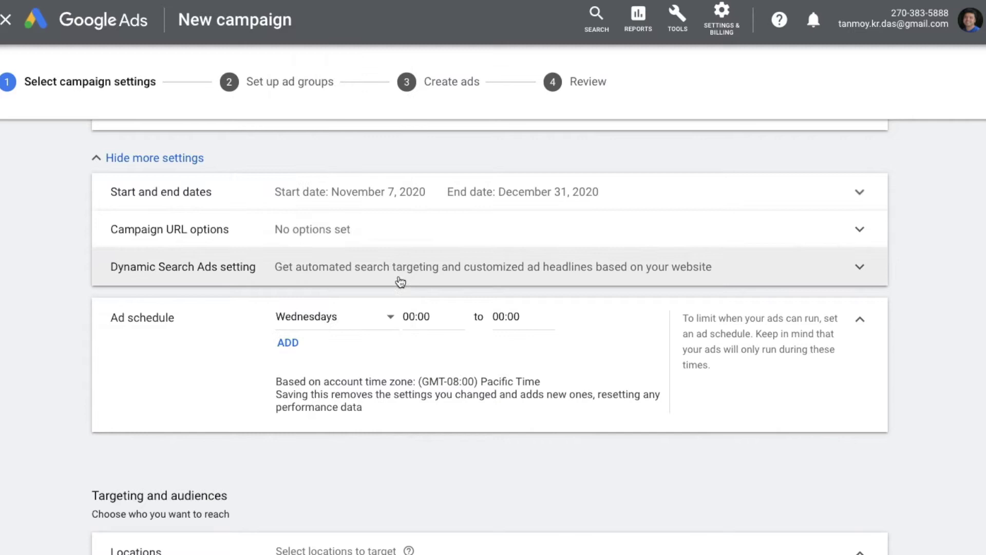
pyautogui.click(442, 319)
pyautogui.scroll(-8, 426, 242)
pyautogui.click(425, 234)
pyautogui.click(511, 315)
pyautogui.scroll(-12, 514, 215)
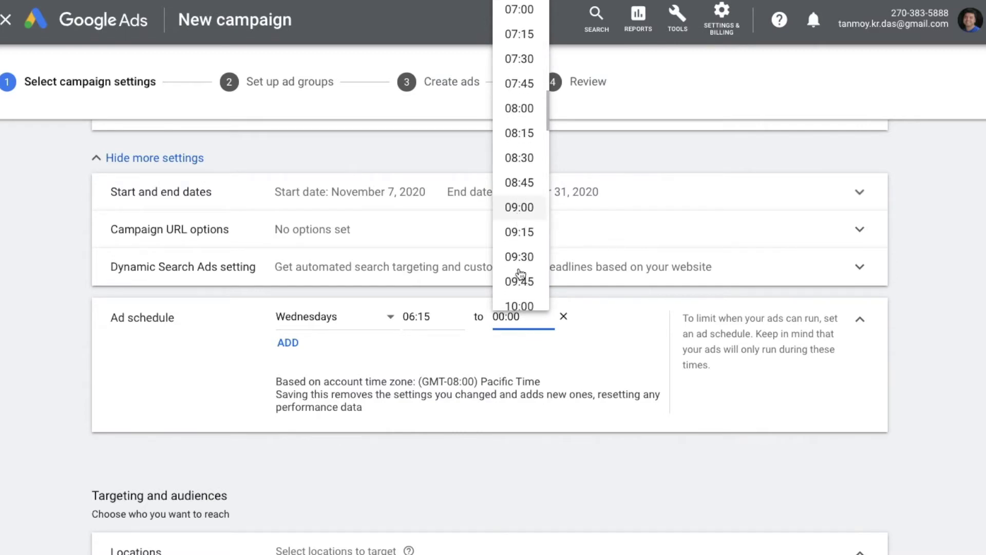
pyautogui.scroll(-10, 519, 241)
pyautogui.click(520, 269)
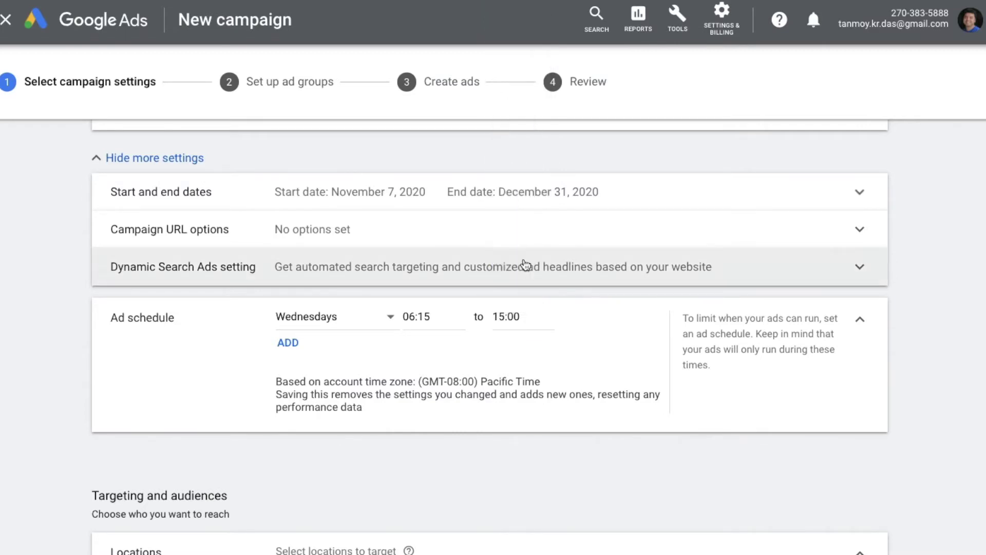
pyautogui.click(860, 320)
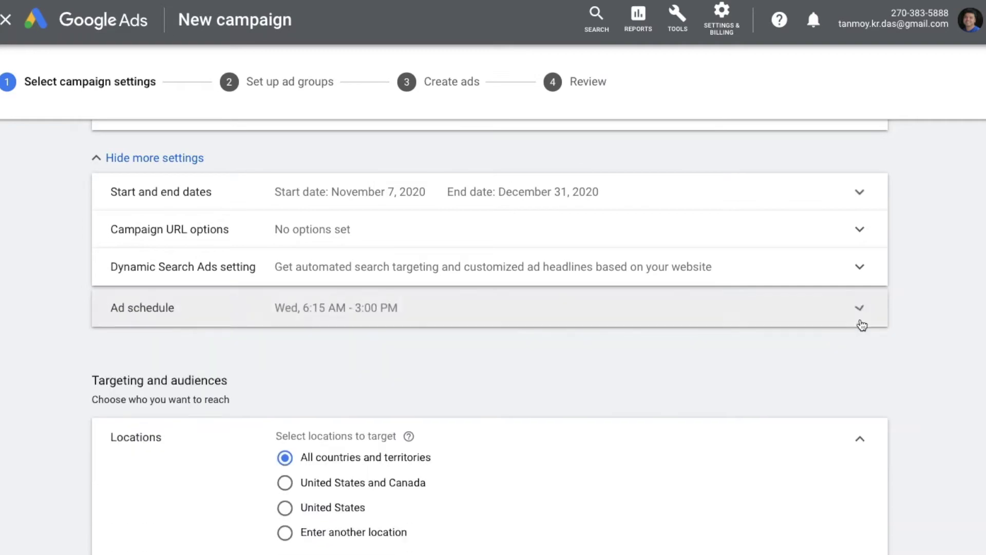
pyautogui.scroll(-4, 519, 357)
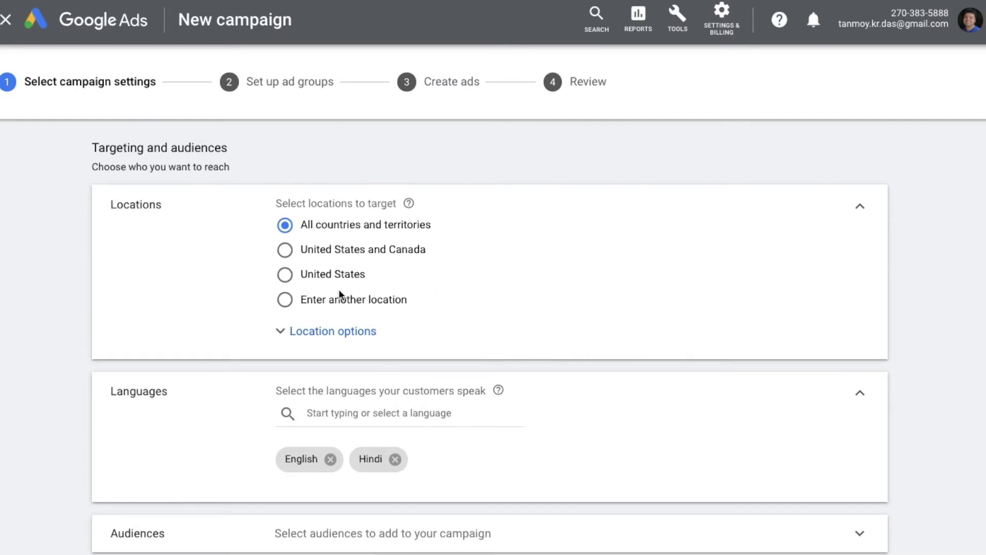
# Target India, Telangana state and Mumbai city as the campaign locations
pyautogui.click(329, 300)
pyautogui.click(370, 335)
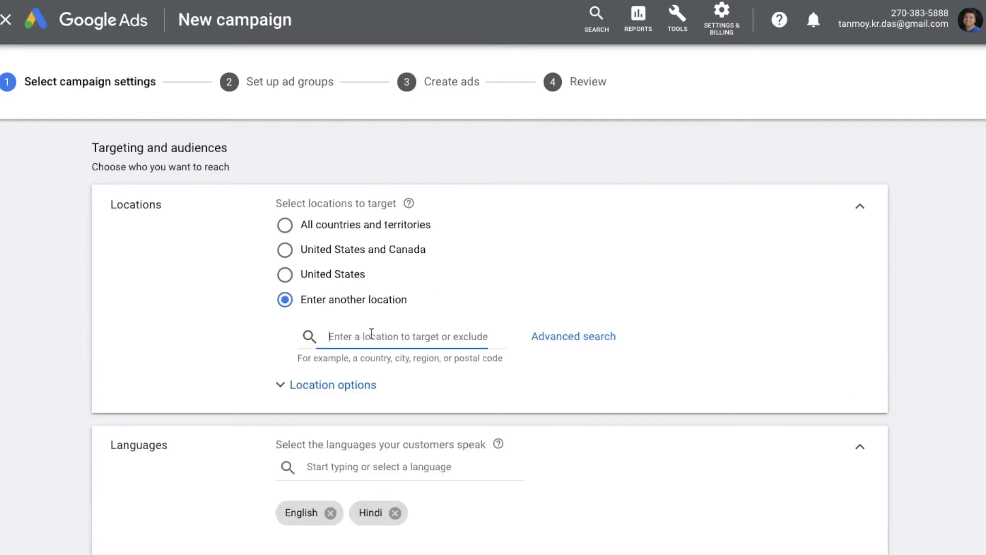
pyautogui.write('india')
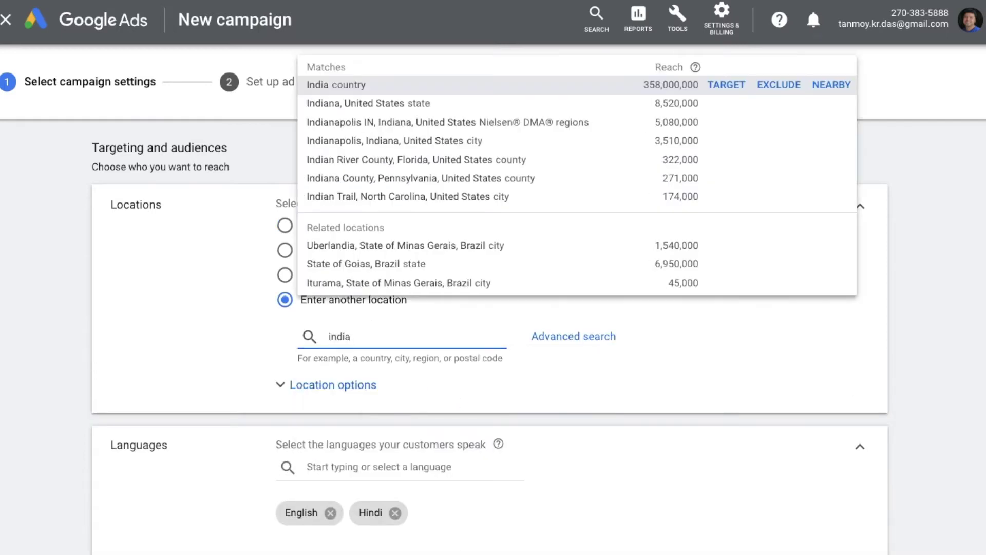
pyautogui.click(726, 84)
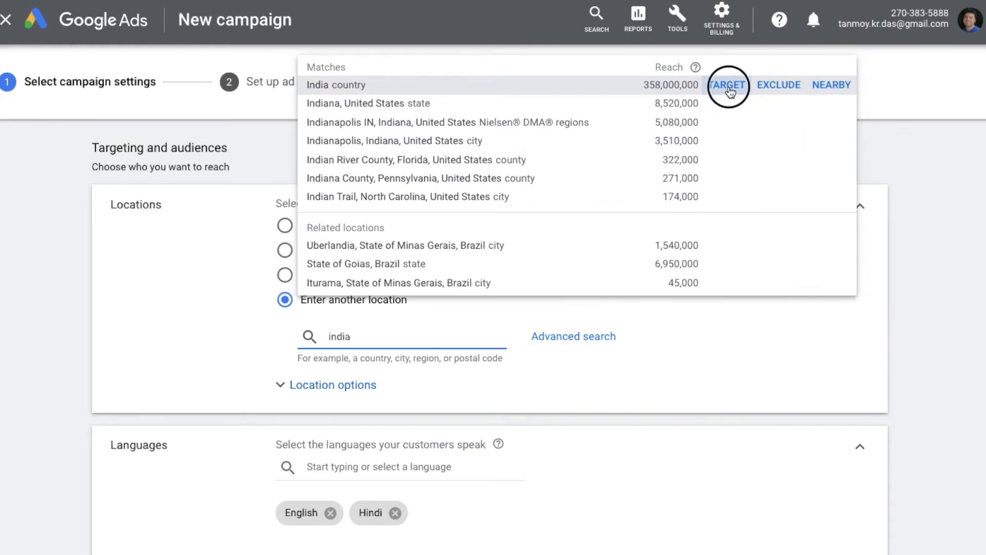
pyautogui.click(352, 396)
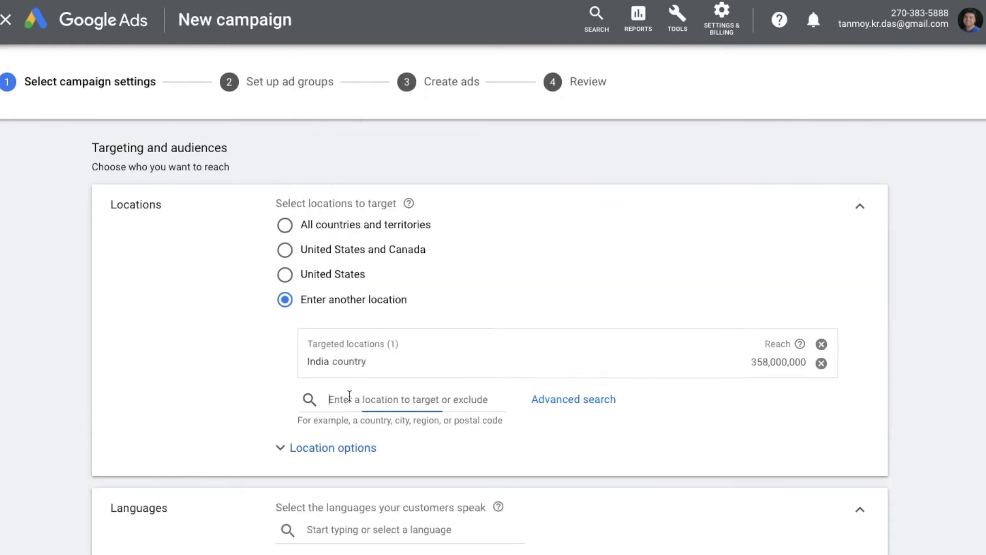
pyautogui.write('telanga')
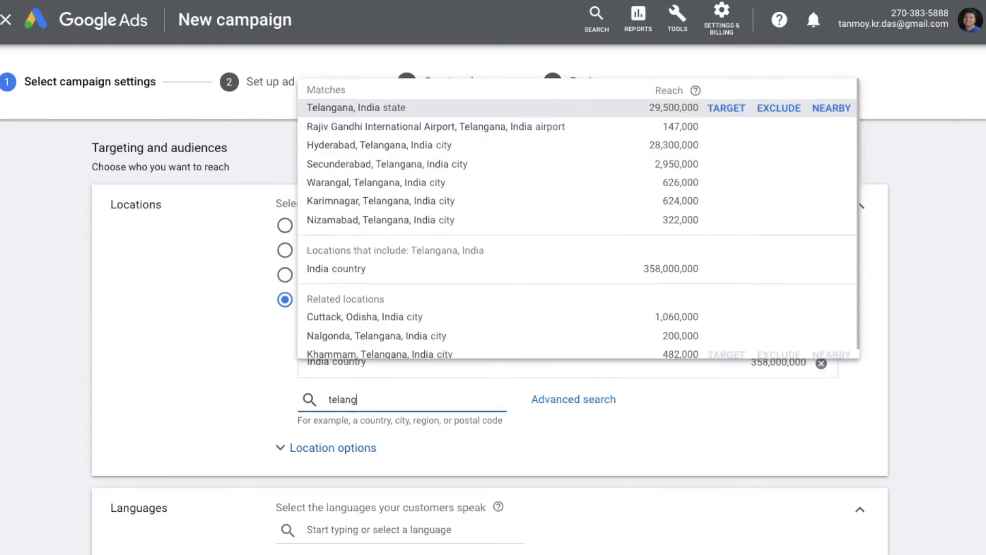
pyautogui.click(729, 107)
pyautogui.click(370, 418)
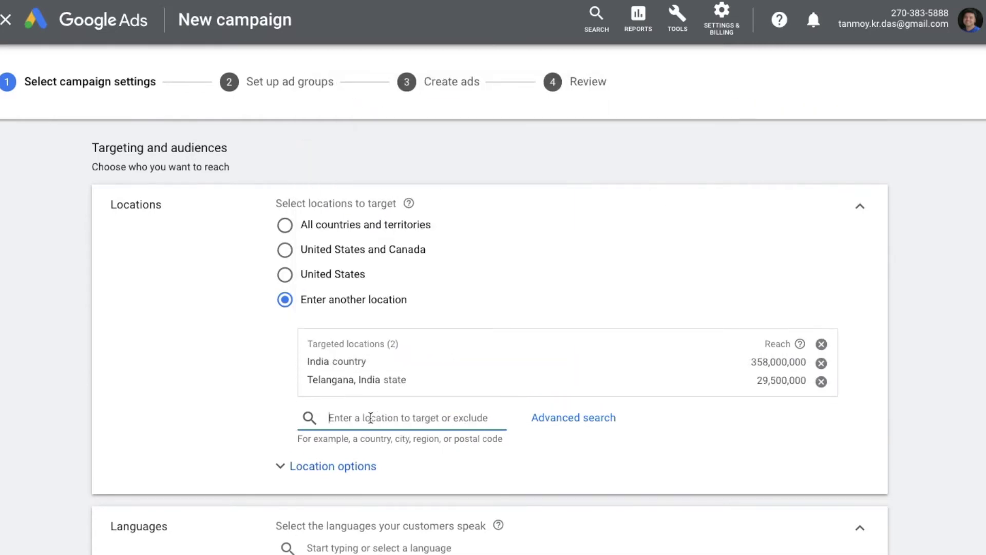
pyautogui.write('mub')
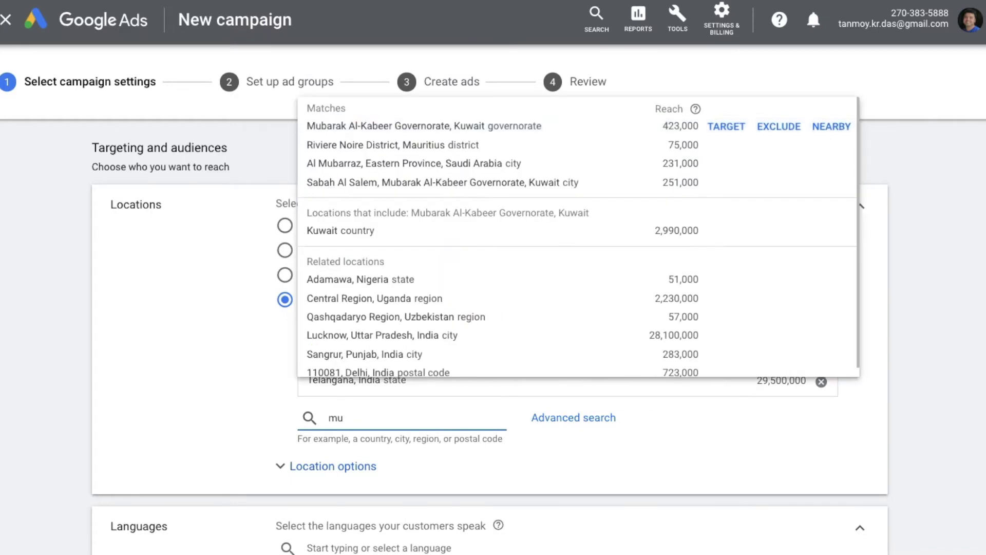
pyautogui.press('BackSpace')
pyautogui.write('mbai')
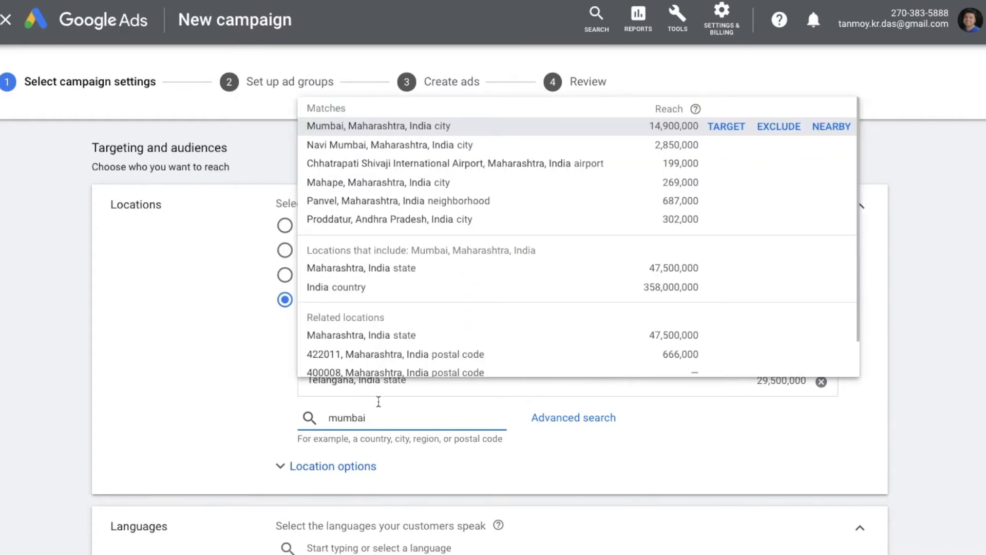
pyautogui.click(736, 126)
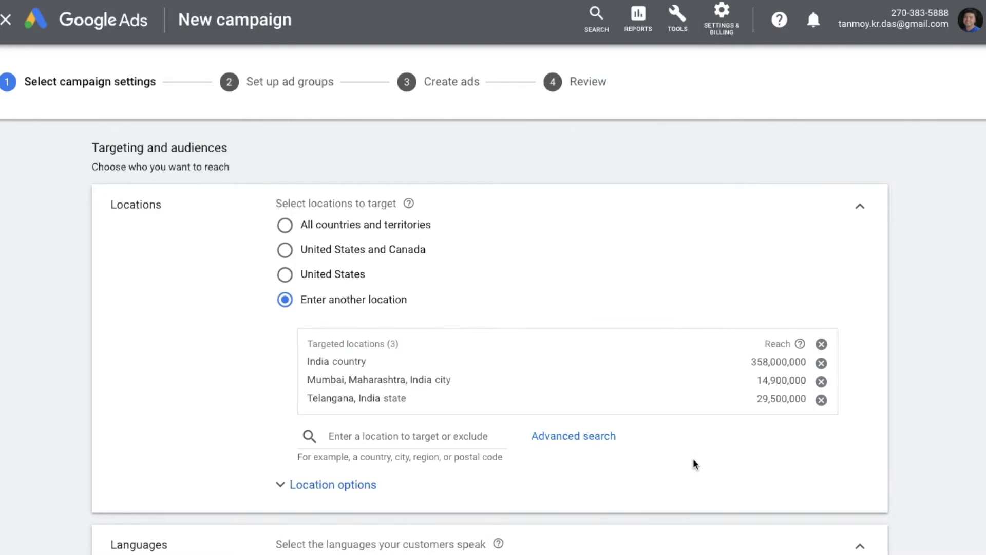
# Add a 30 mi radius around Gachibowli, Telangana through Advanced location search
pyautogui.click(610, 440)
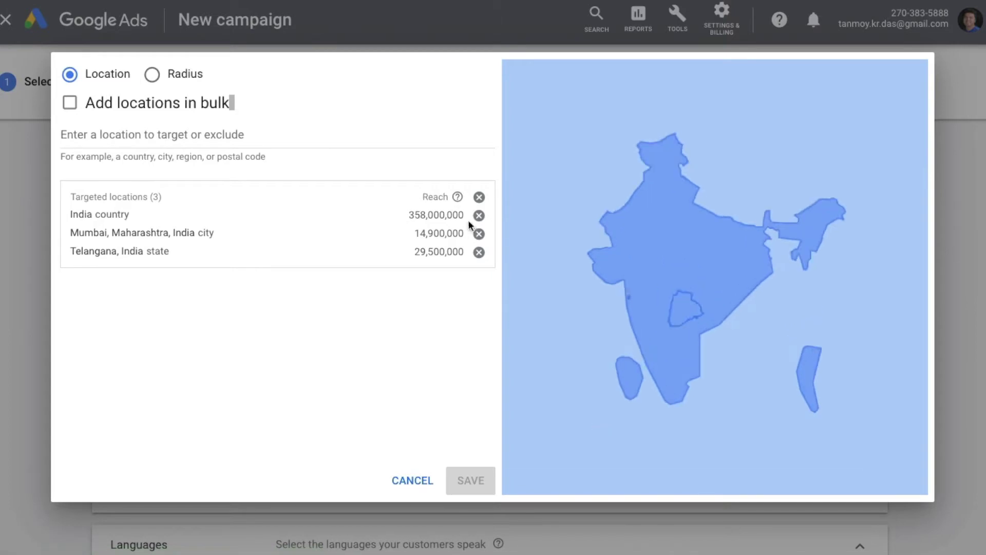
pyautogui.click(154, 81)
pyautogui.click(441, 133)
pyautogui.press('BackSpace')
pyautogui.write('30')
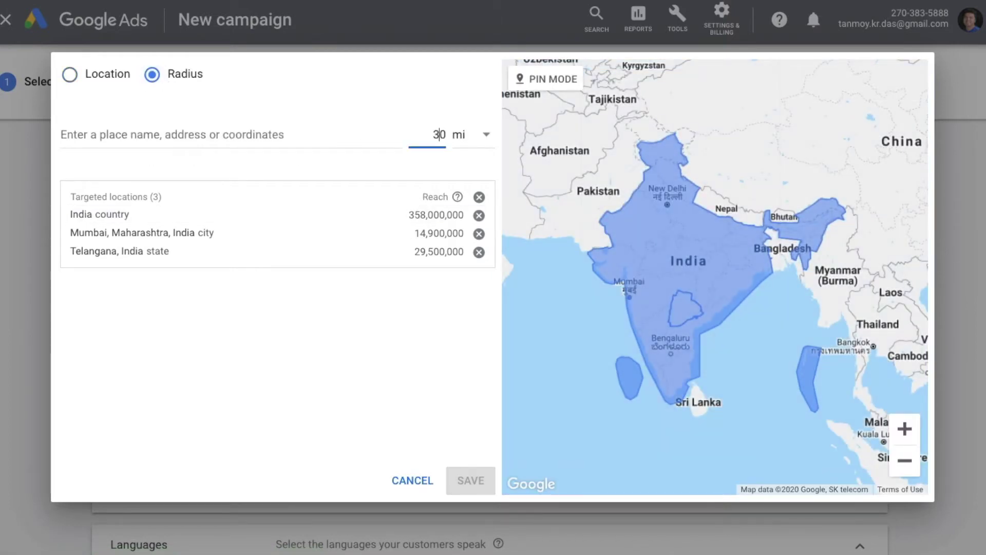
pyautogui.click(206, 135)
pyautogui.write('gachibo')
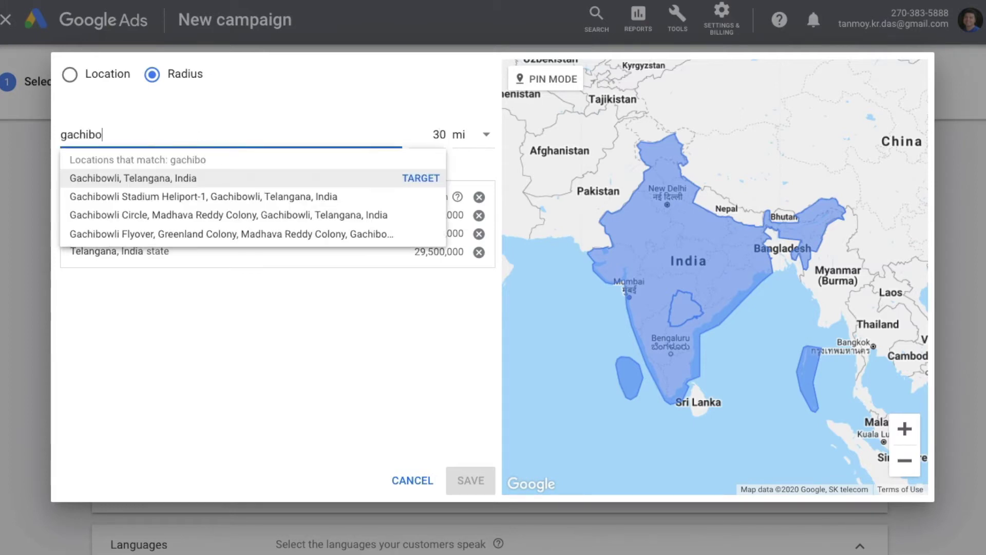
pyautogui.click(202, 176)
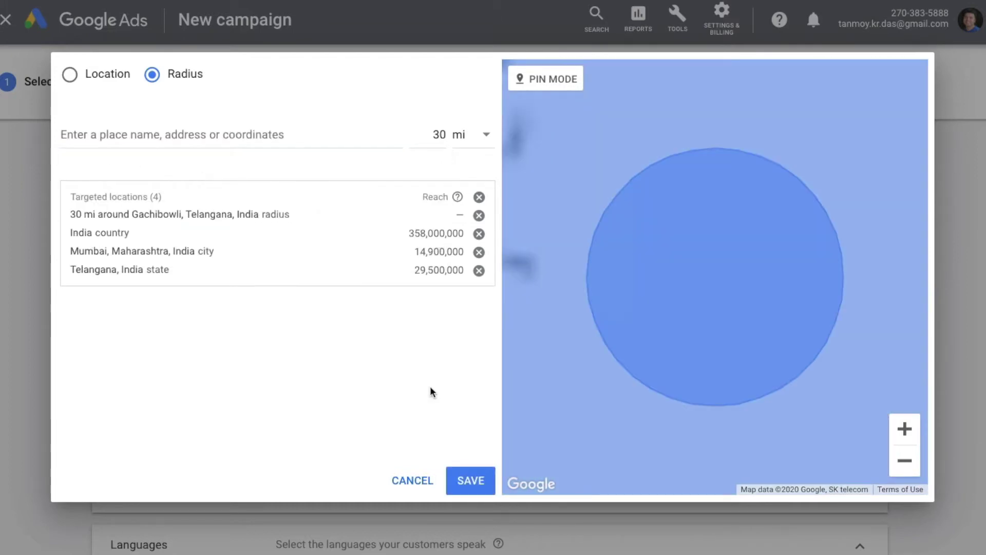
pyautogui.click(465, 478)
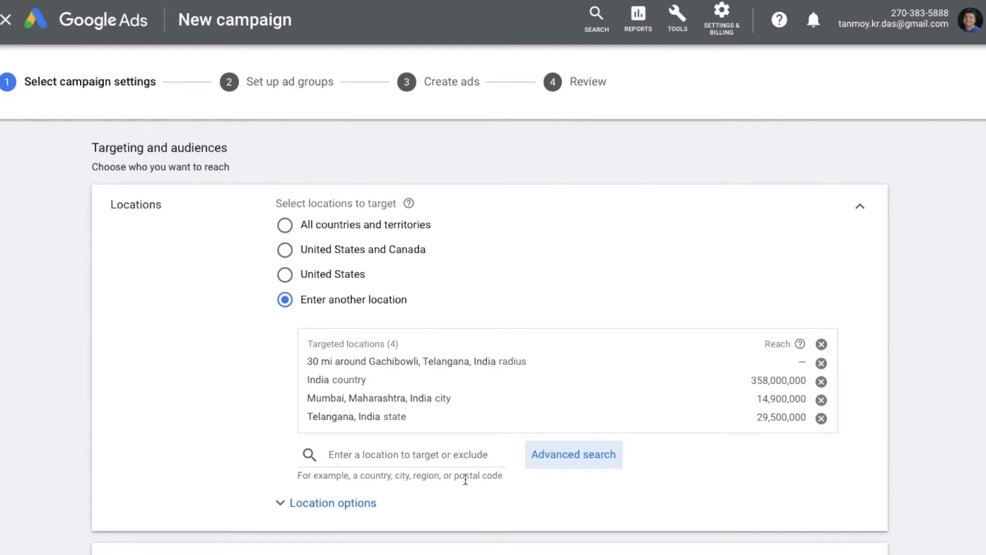
# Exclude Pune city from the campaign's locations
pyautogui.click(400, 461)
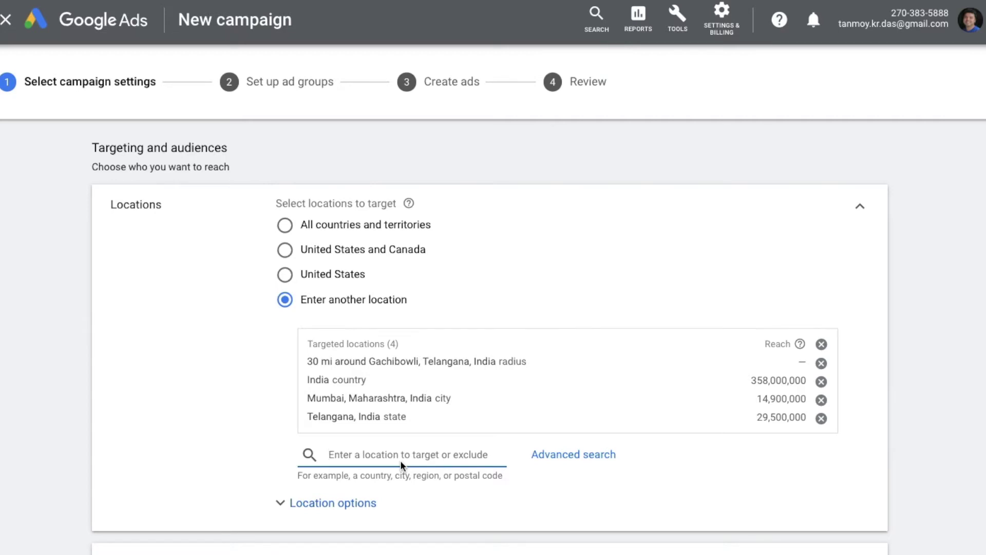
pyautogui.write('pune')
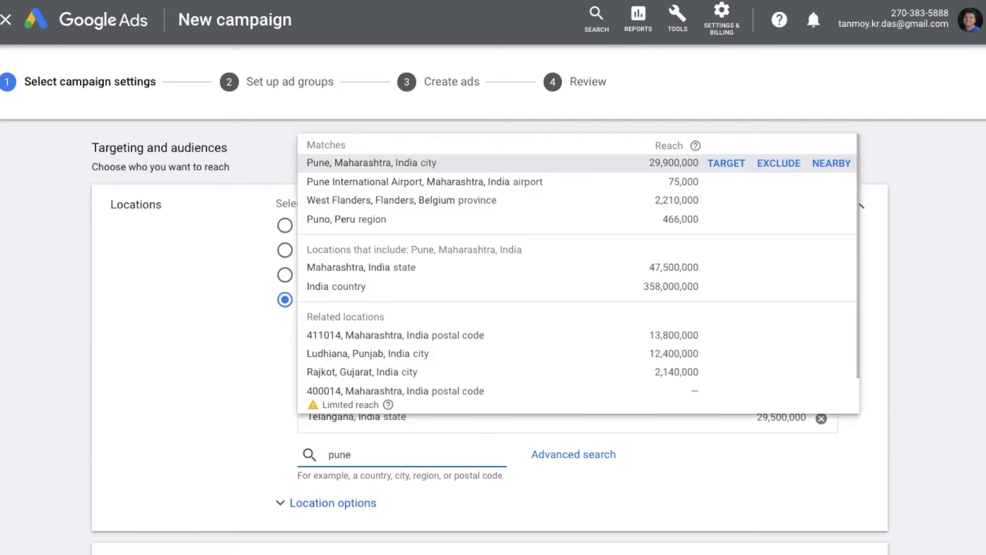
pyautogui.click(779, 163)
pyautogui.scroll(-2, 192, 371)
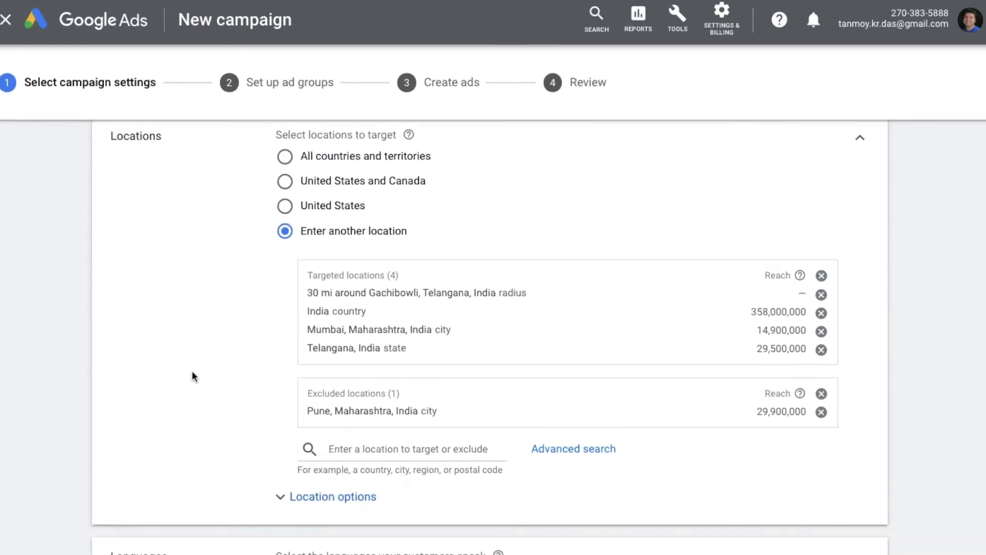
pyautogui.scroll(-3, 192, 372)
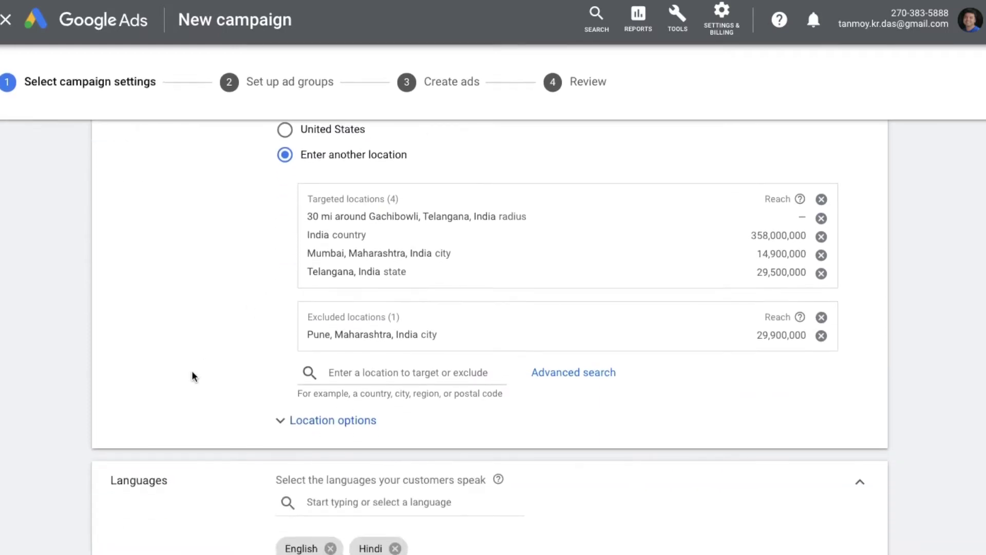
pyautogui.click(366, 421)
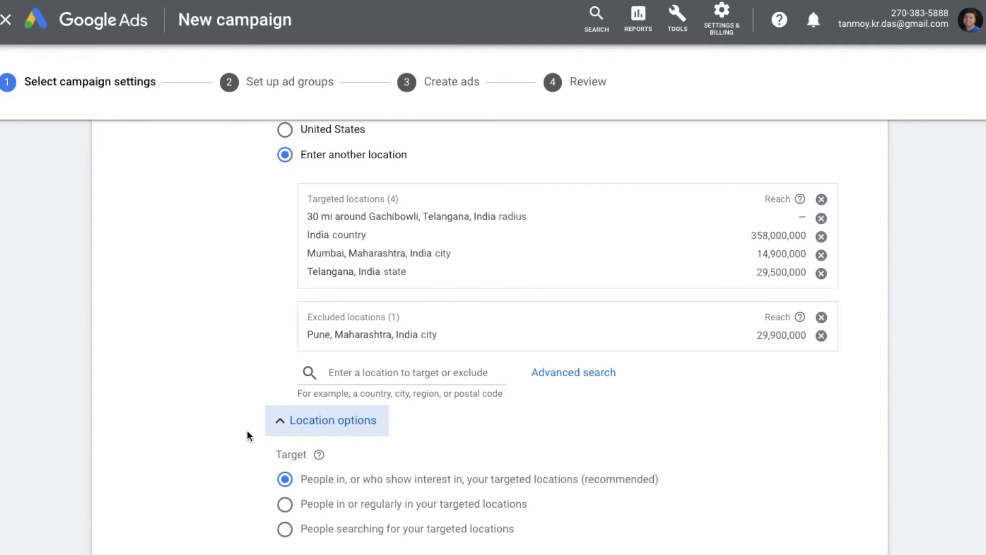
pyautogui.scroll(-2, 217, 452)
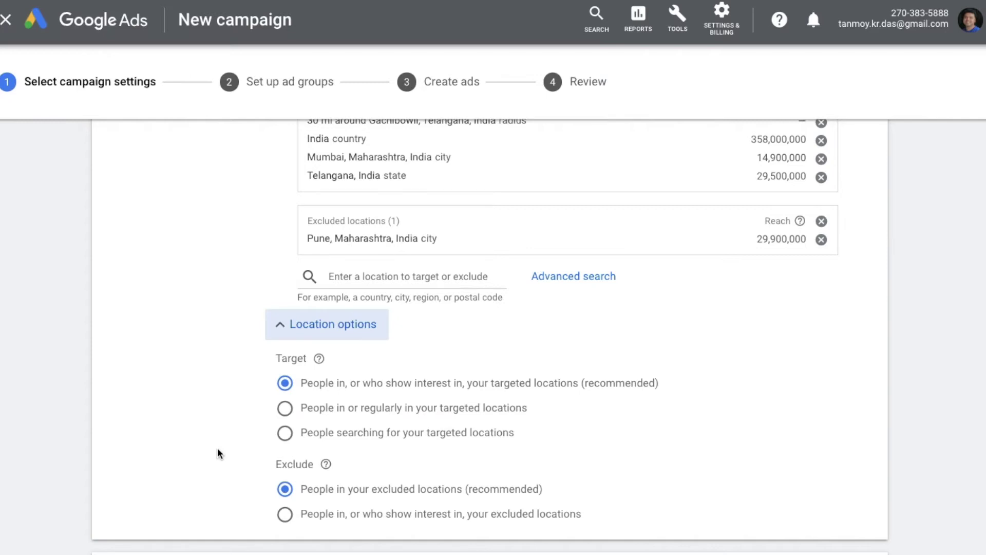
pyautogui.scroll(-2, 219, 452)
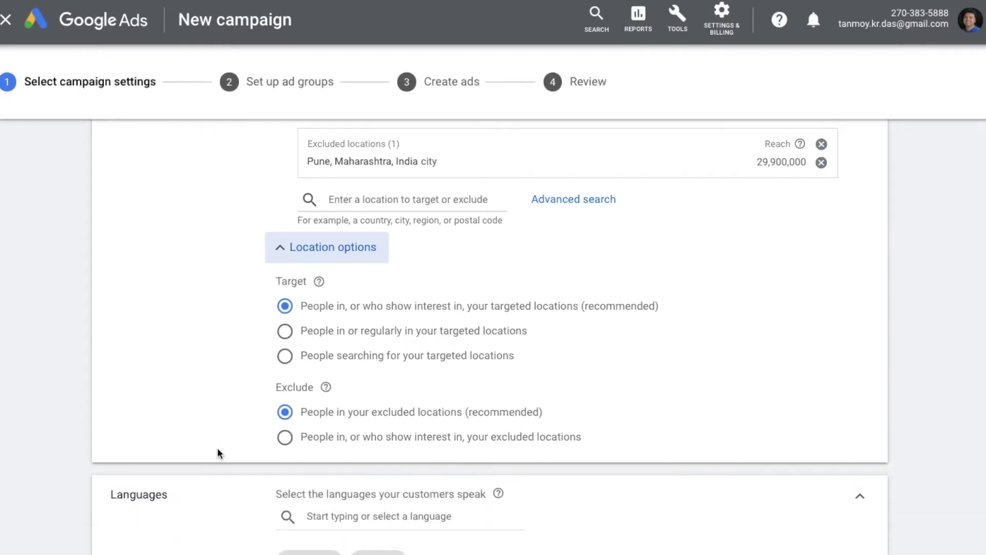
pyautogui.click(281, 253)
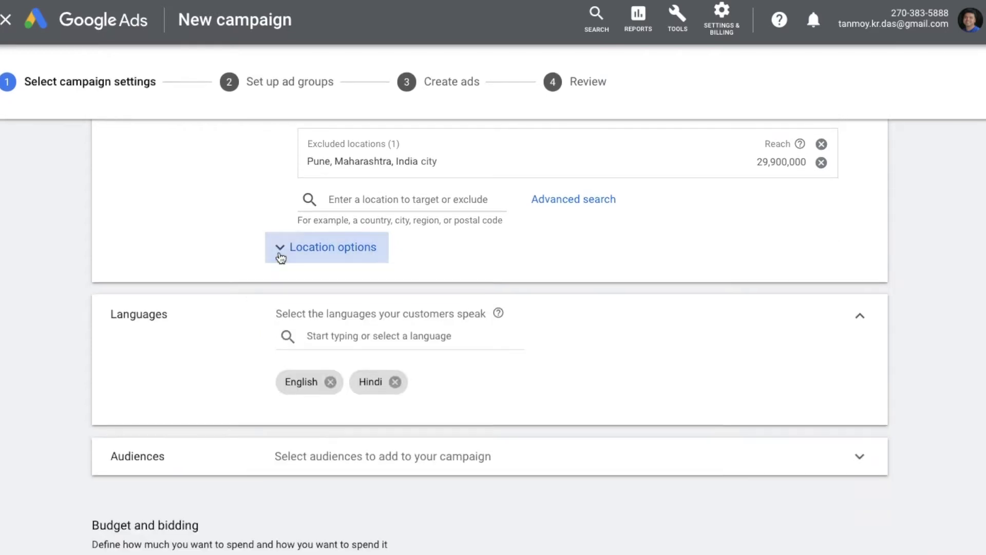
pyautogui.scroll(-2, 229, 319)
pyautogui.scroll(-1, 230, 323)
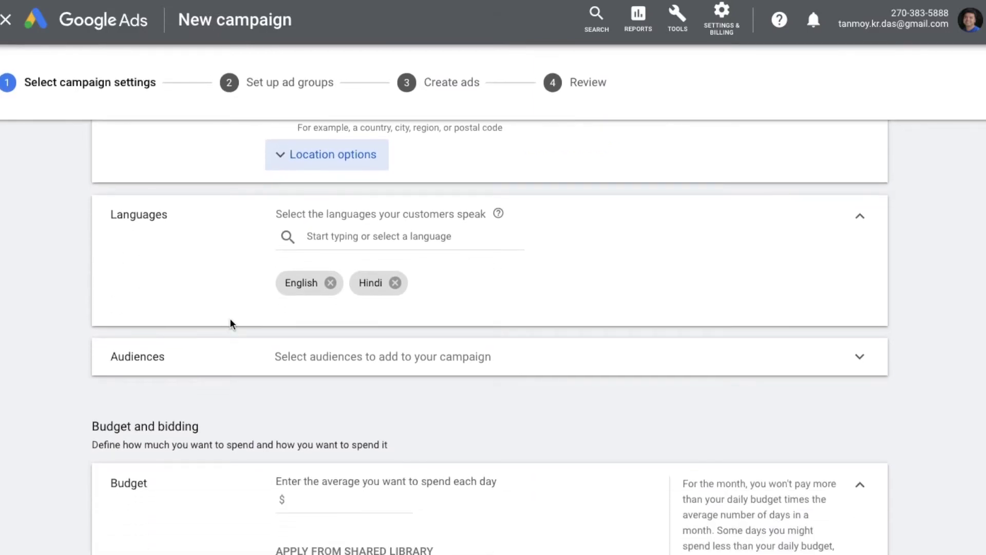
# Confirm English and Hindi as the campaign languages and collapse the Languages section
pyautogui.click(364, 236)
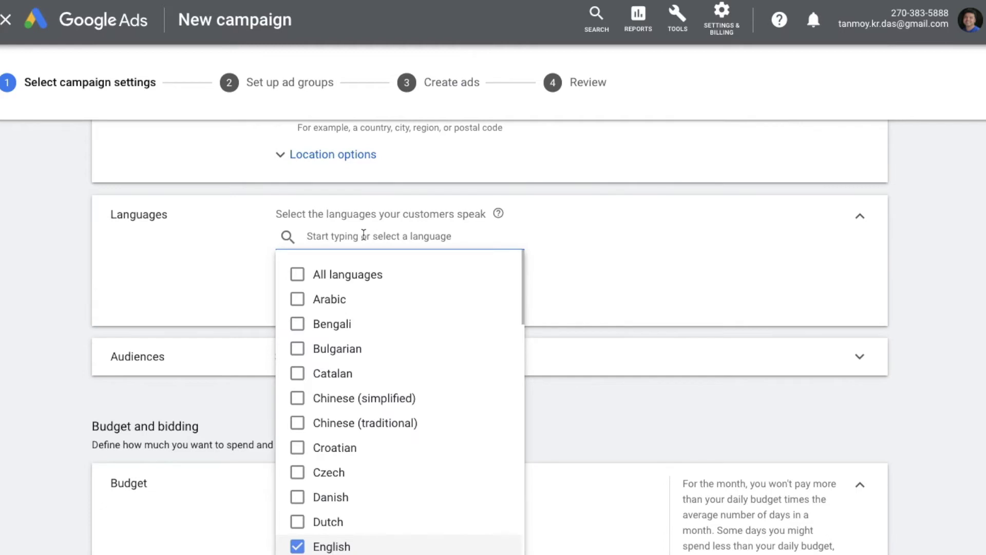
pyautogui.scroll(-8, 375, 369)
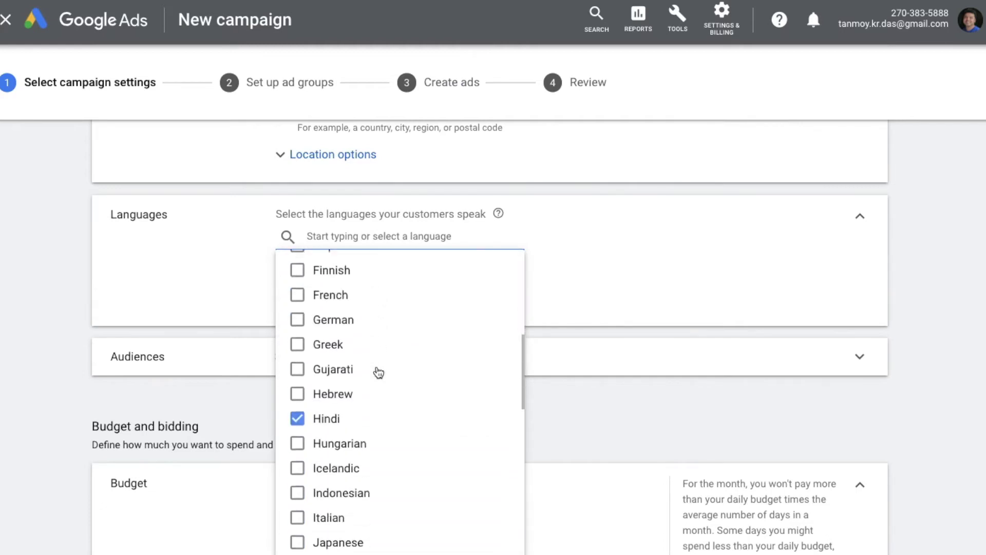
pyautogui.click(205, 251)
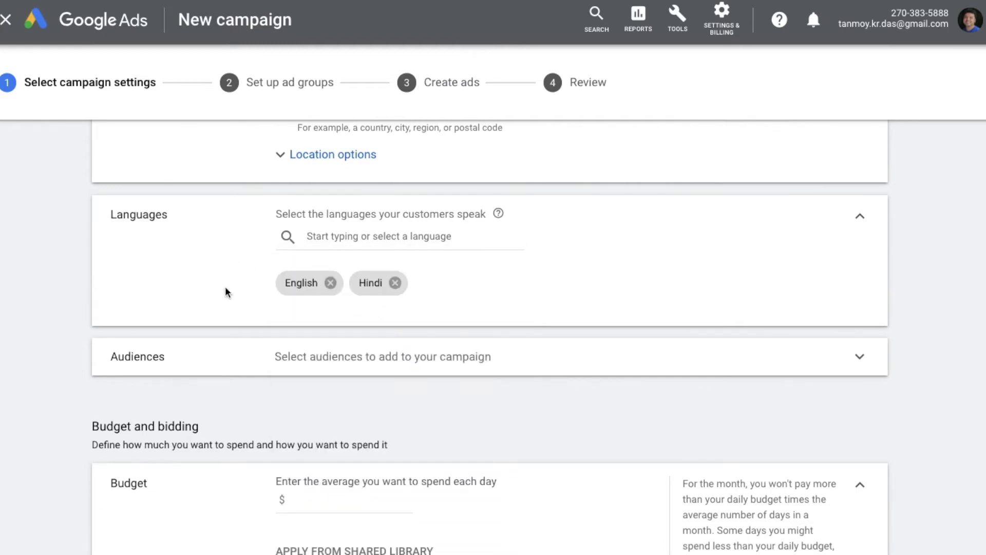
pyautogui.scroll(-1, 277, 360)
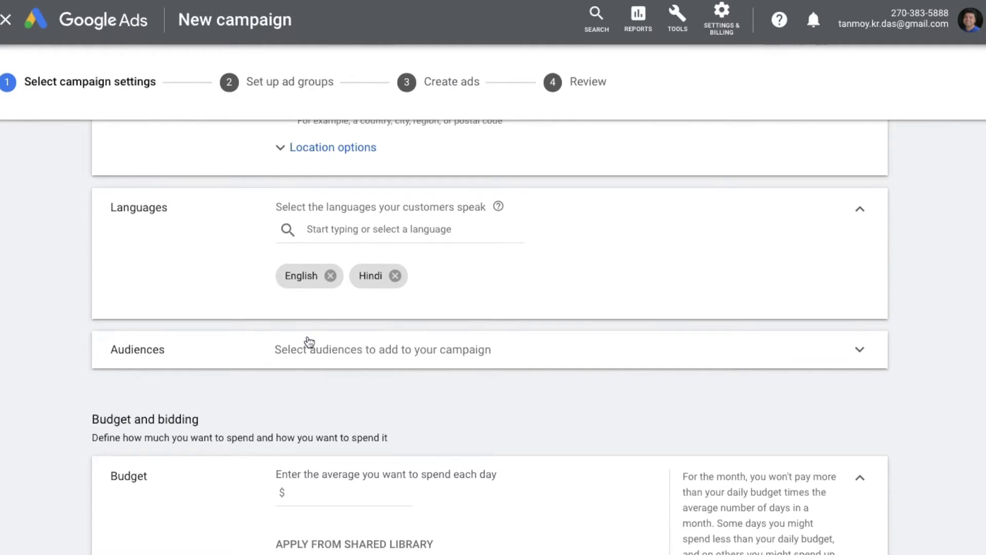
pyautogui.click(862, 211)
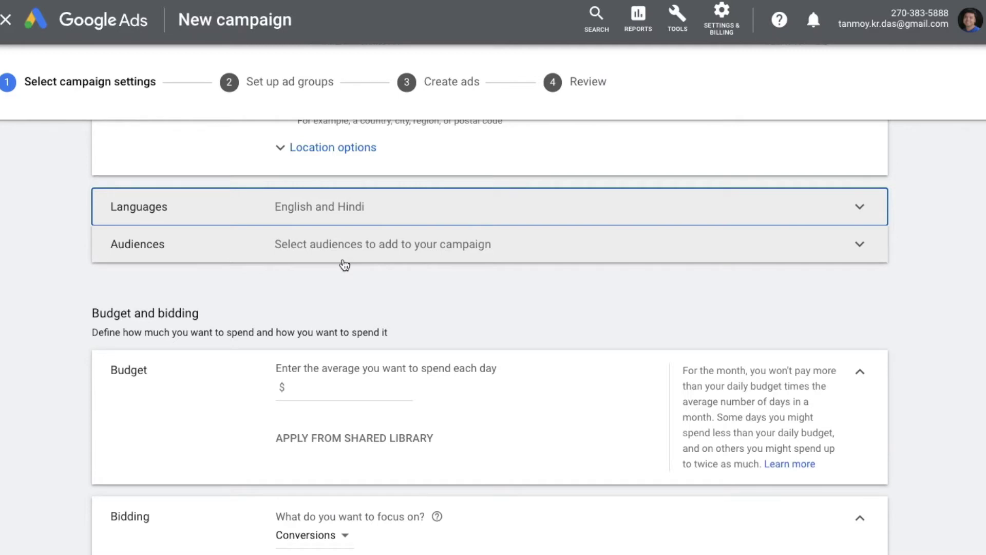
pyautogui.click(343, 261)
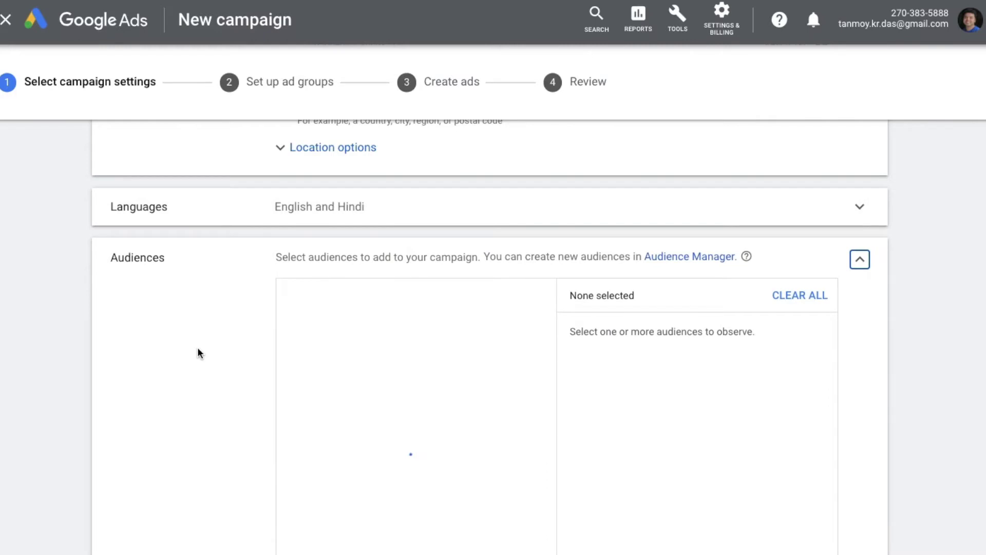
pyautogui.scroll(-1, 197, 347)
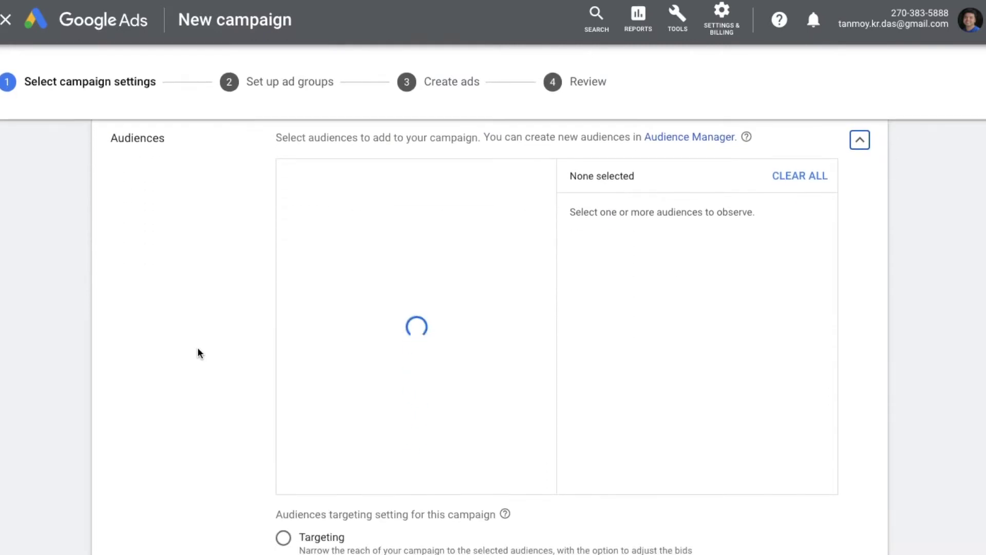
pyautogui.click(863, 143)
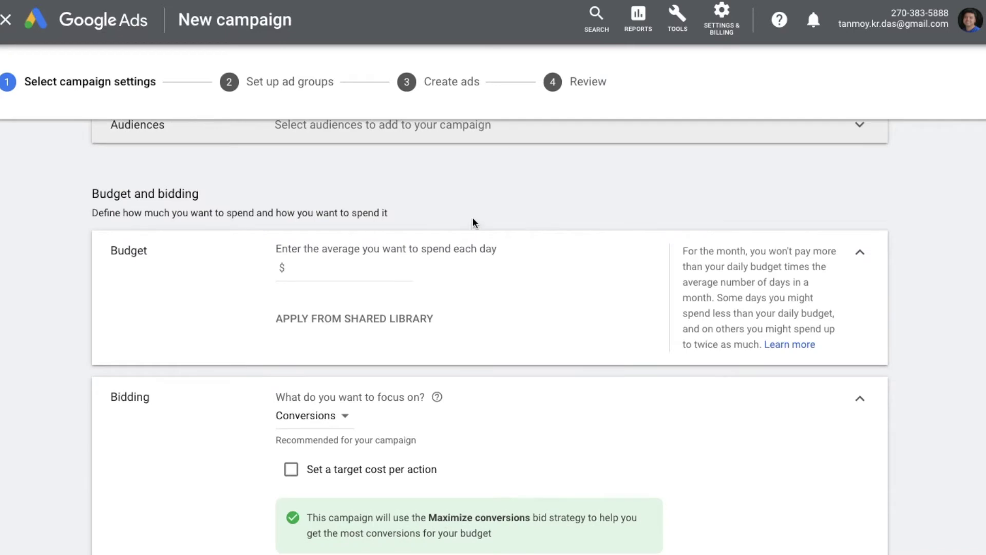
pyautogui.scroll(-1, 473, 218)
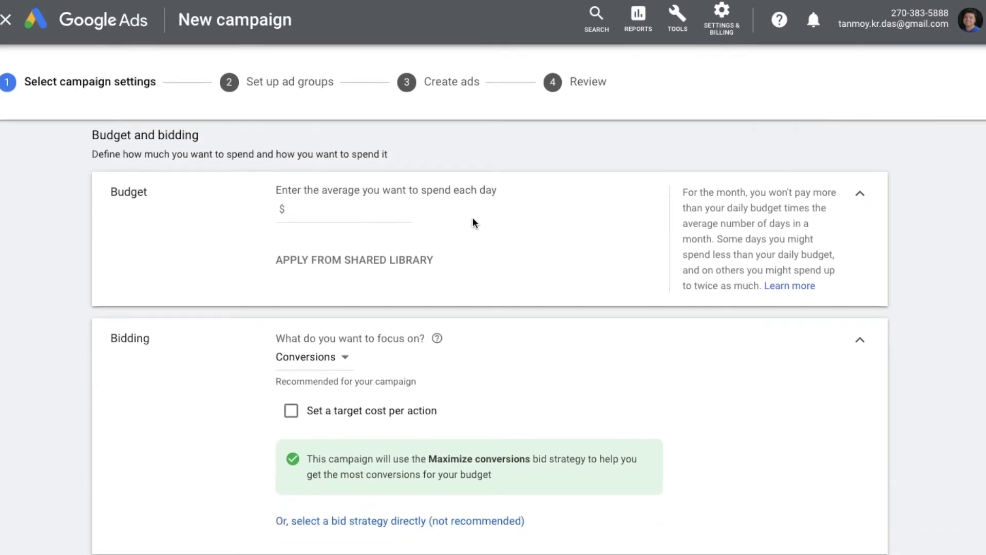
# Enter a $1.00 average daily budget and collapse the Budget section
pyautogui.click(345, 213)
pyautogui.write('1')
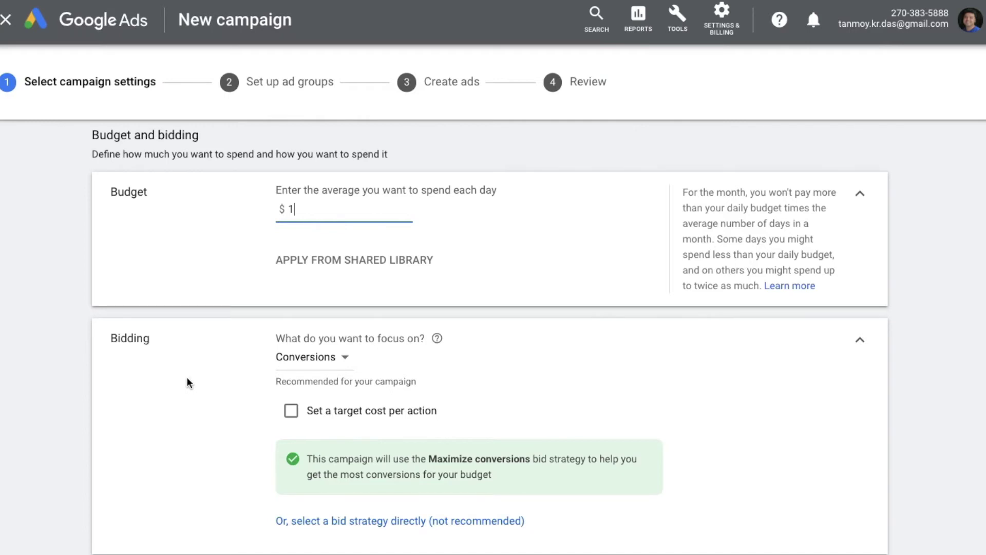
pyautogui.click(860, 193)
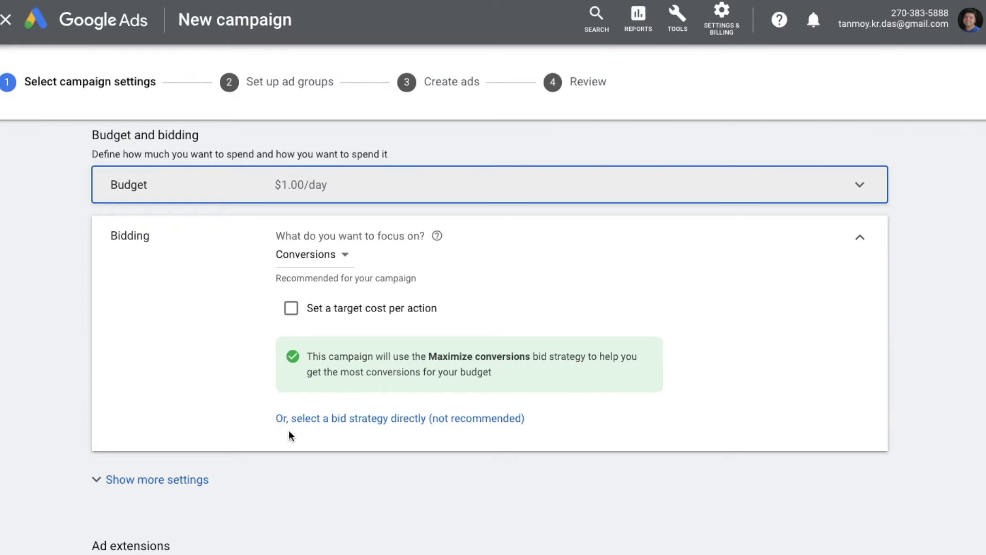
# Use the Maximize clicks bid strategy with a $0.10 maximum CPC bid limit
pyautogui.click(368, 421)
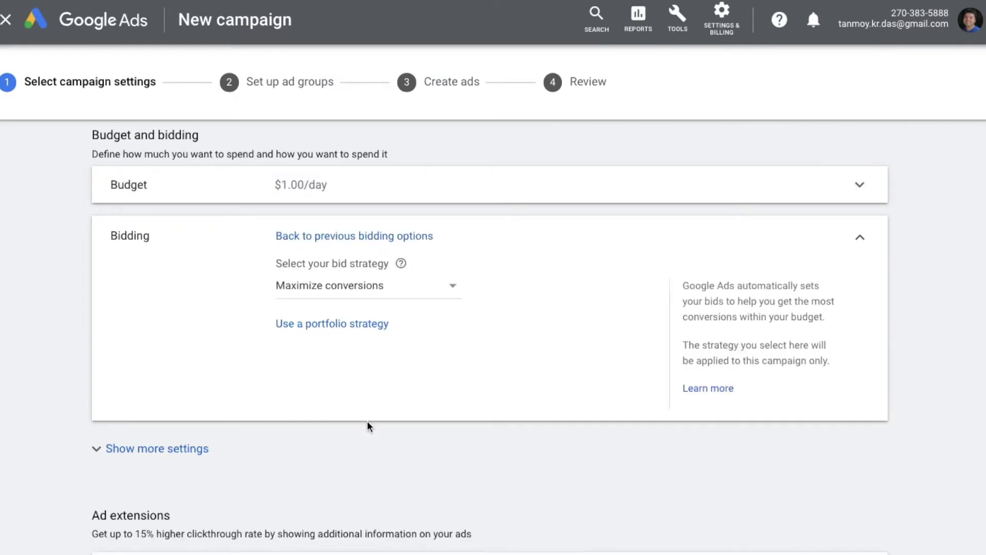
pyautogui.click(435, 297)
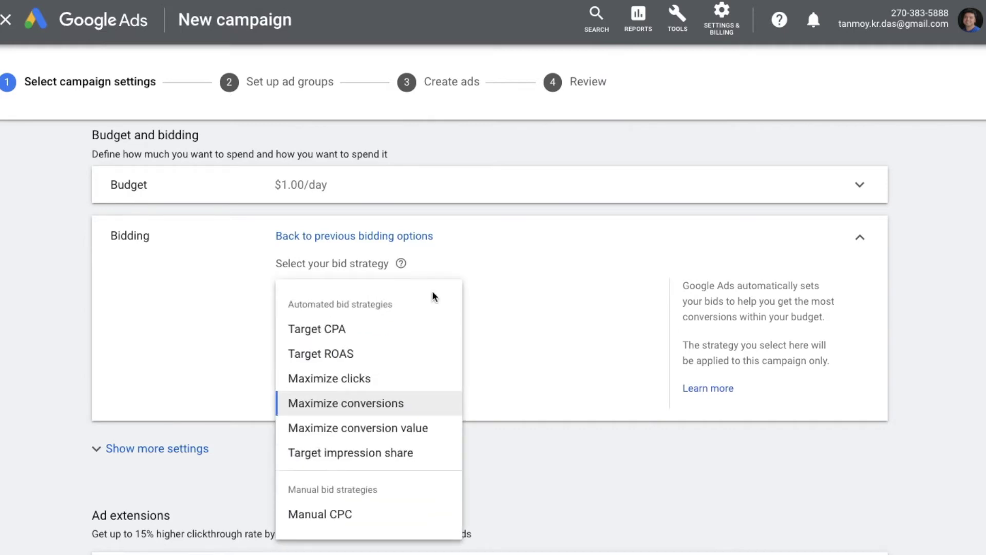
pyautogui.click(390, 378)
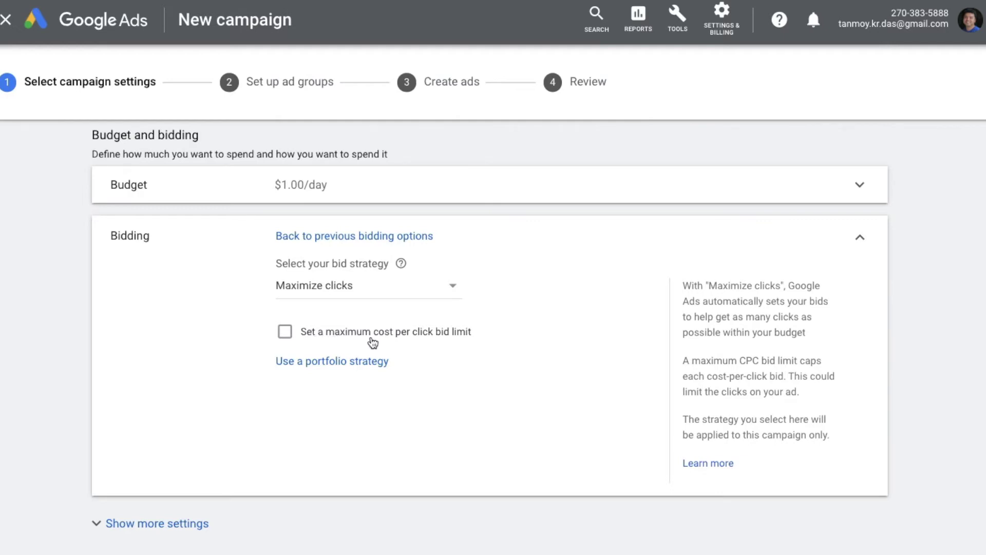
pyautogui.click(334, 338)
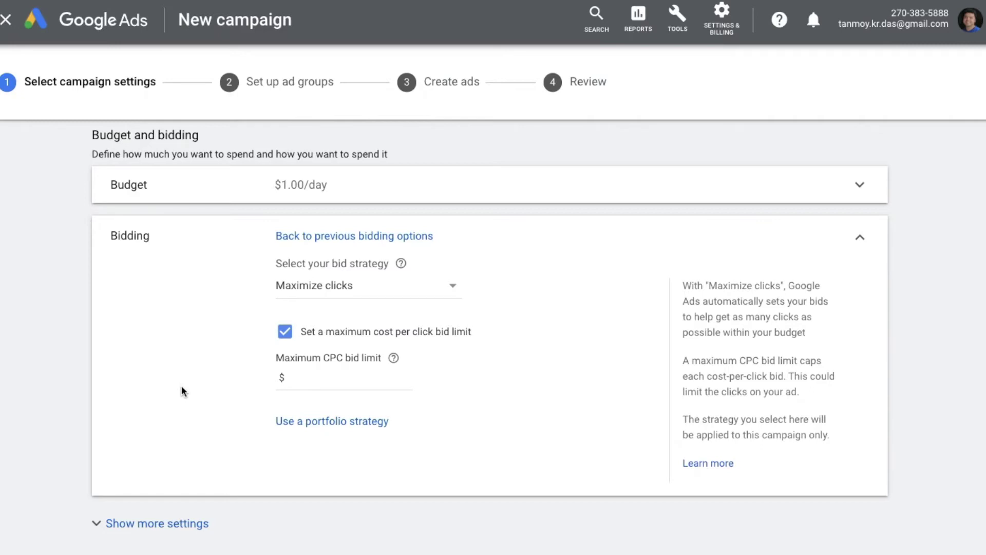
pyautogui.click(329, 384)
pyautogui.write('.10')
pyautogui.click(189, 403)
pyautogui.click(857, 242)
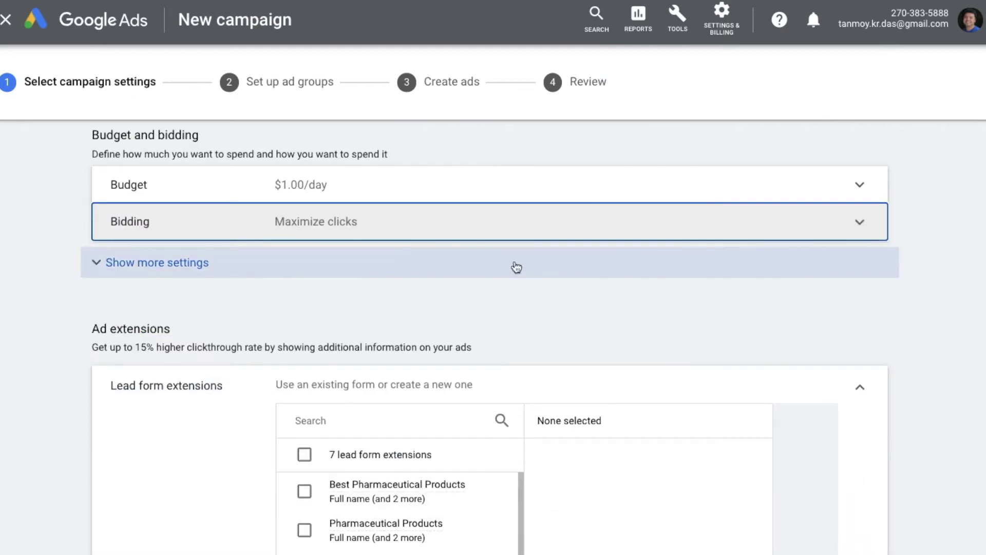
# Reveal more settings, keeping account-level conversions and 'Optimize: Prefer best performing ads' rotation
pyautogui.click(277, 271)
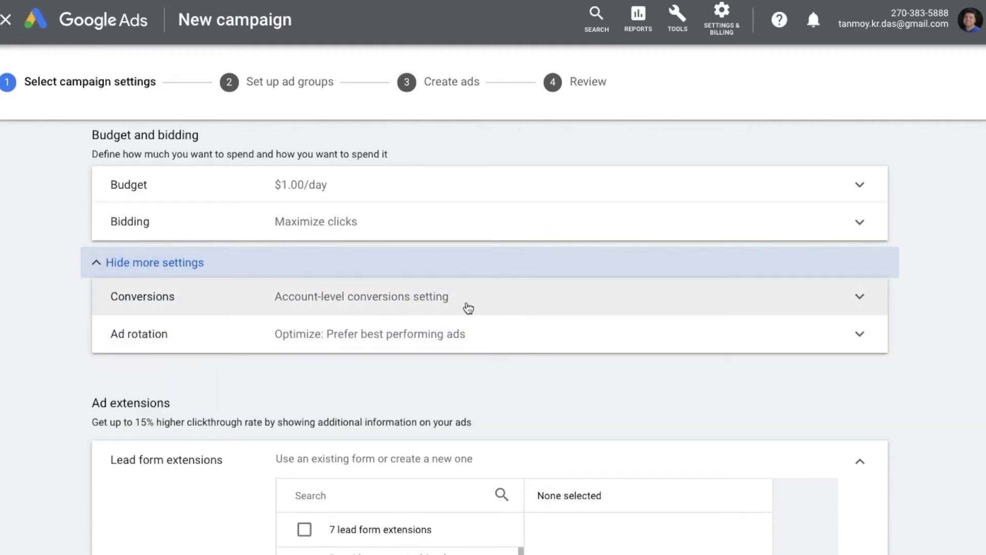
pyautogui.click(501, 307)
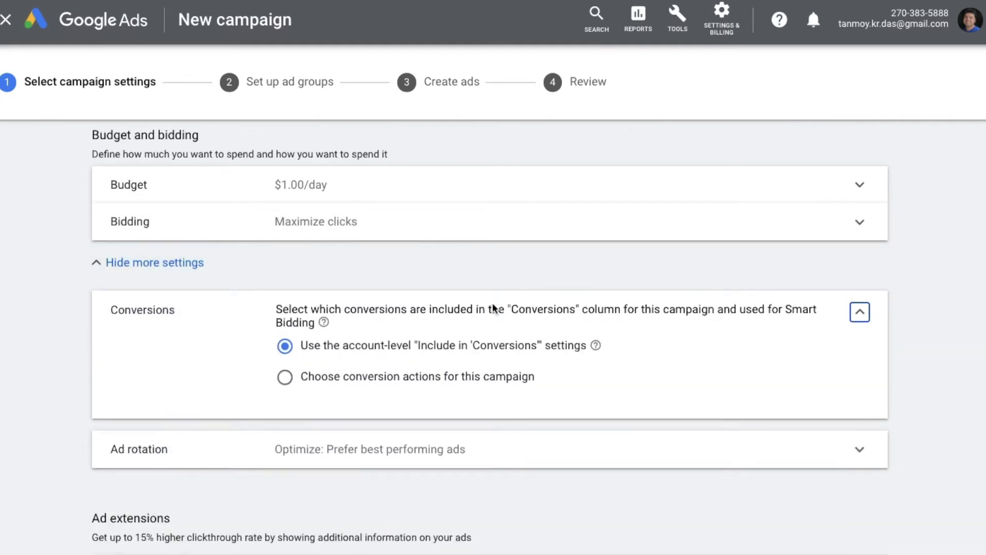
pyautogui.click(380, 380)
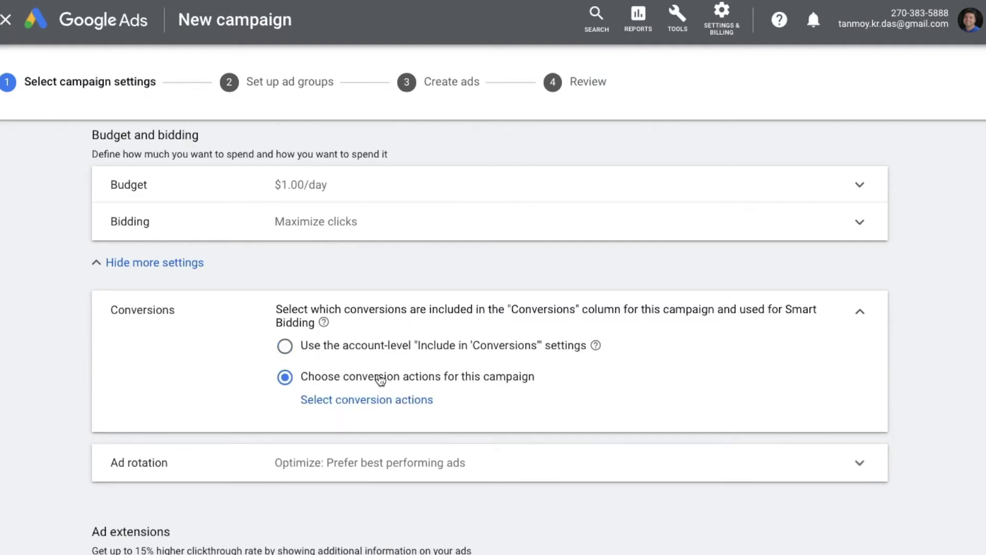
pyautogui.click(539, 346)
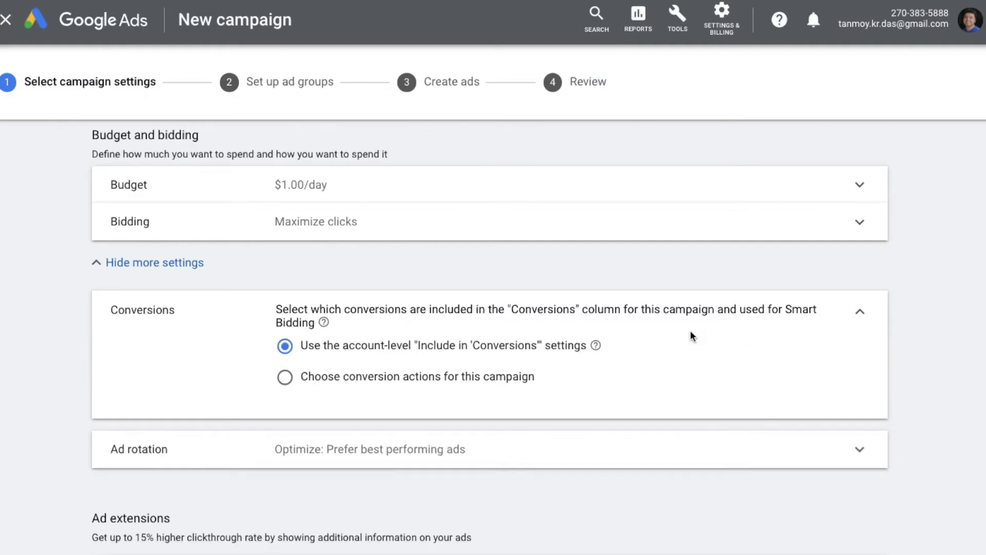
pyautogui.click(861, 320)
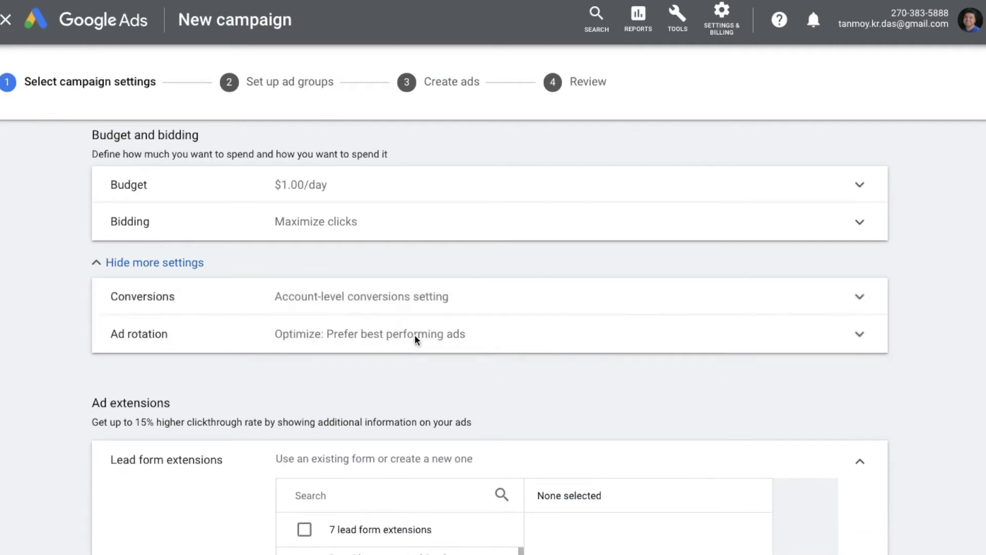
pyautogui.click(415, 337)
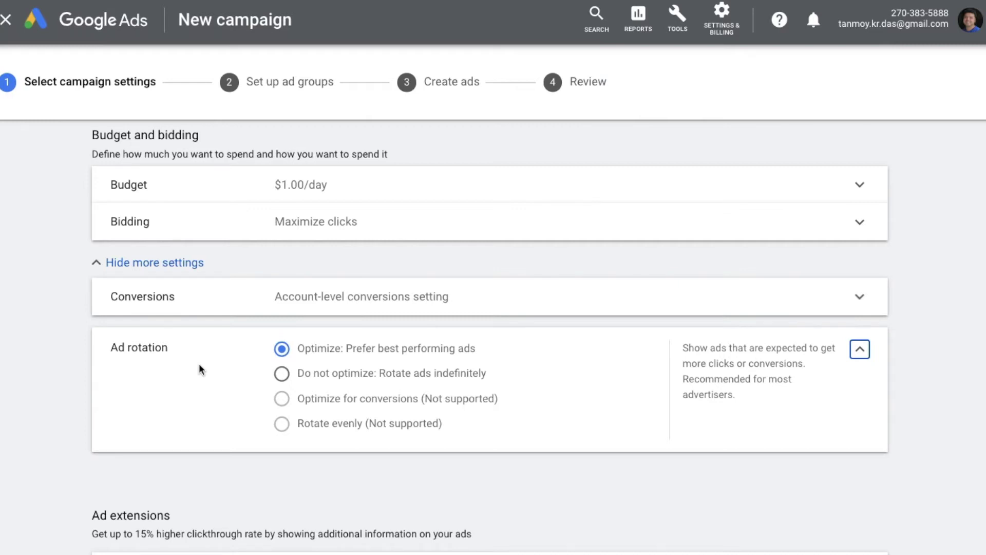
pyautogui.click(859, 351)
# Scroll down to Lead form extensions and start a new lead form extension
pyautogui.scroll(-4, 714, 390)
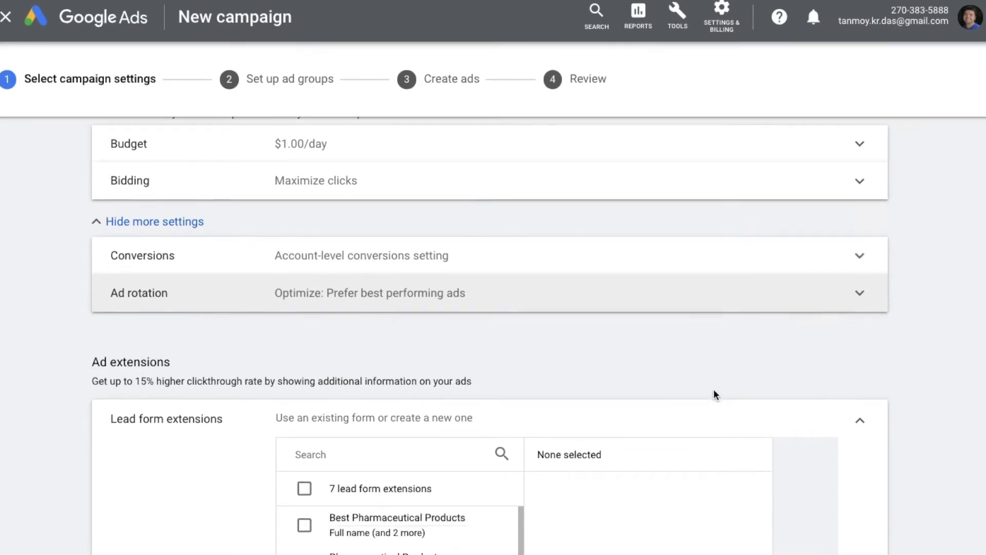
pyautogui.scroll(-1, 713, 389)
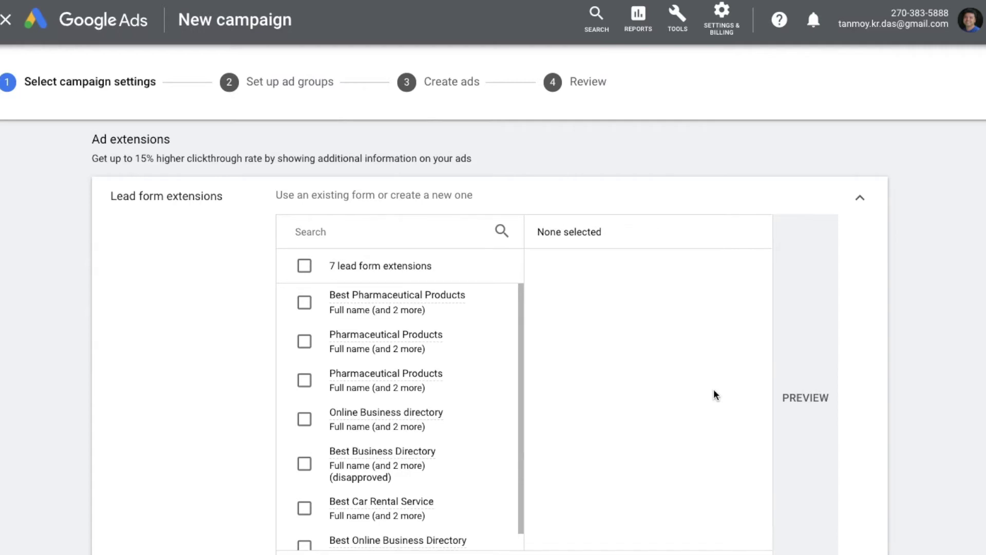
pyautogui.scroll(-3, 713, 395)
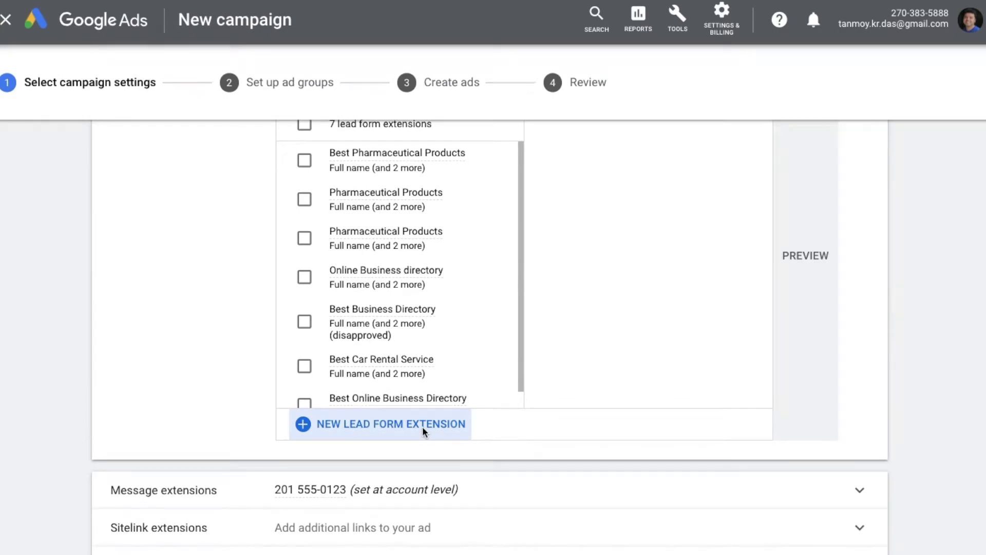
pyautogui.click(423, 430)
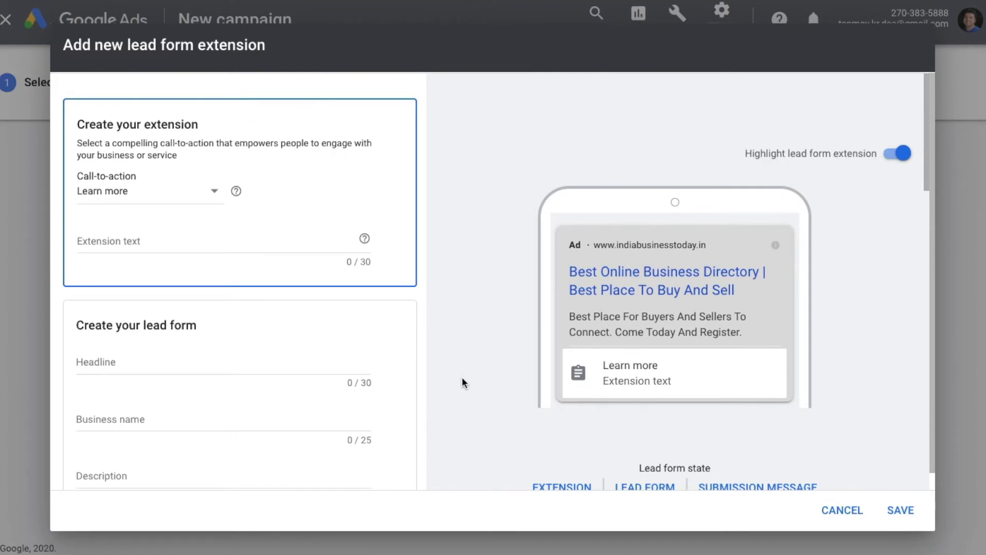
# Choose the Book now call-to-action and enter extension text 'Online Business Directory'
pyautogui.click(145, 201)
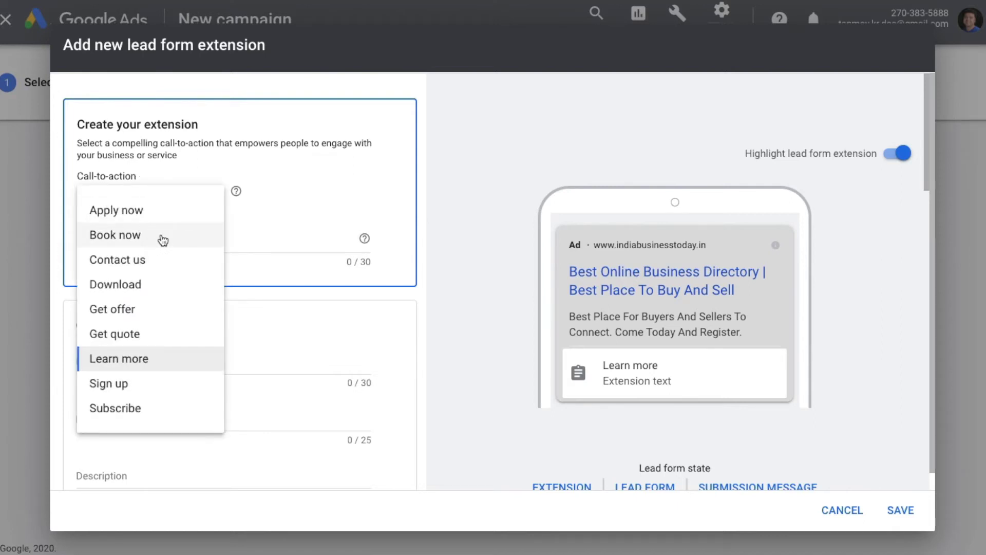
pyautogui.click(163, 240)
pyautogui.click(141, 243)
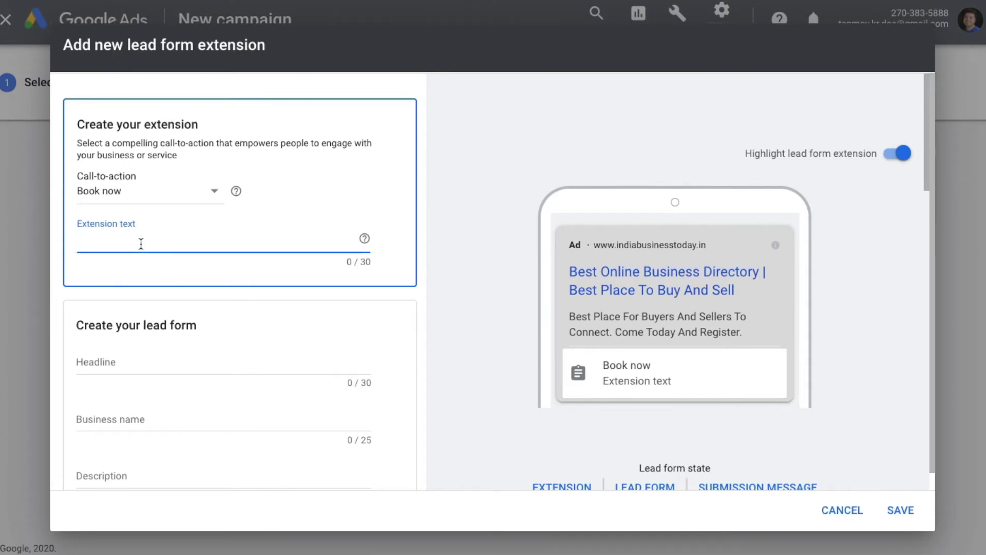
pyautogui.write('On')
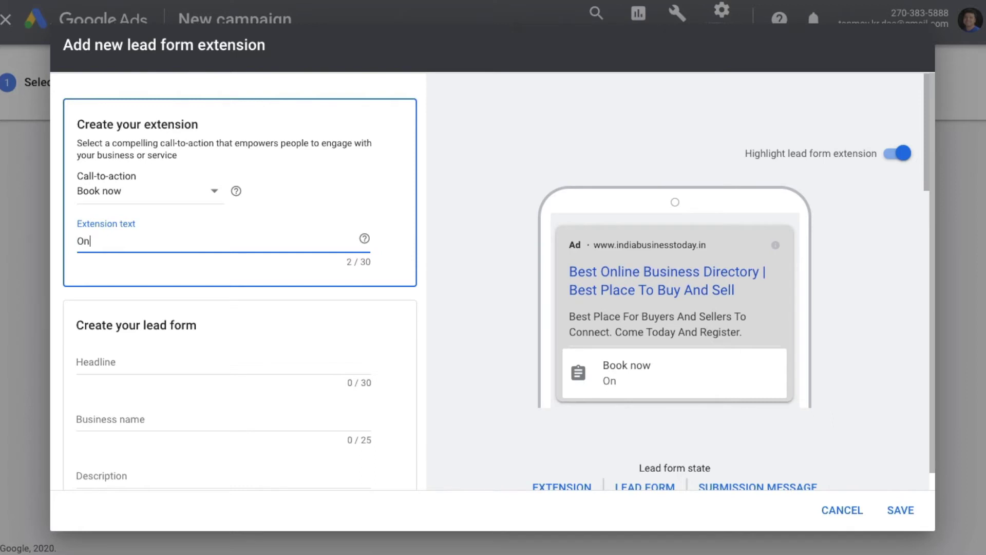
pyautogui.write('line Busi')
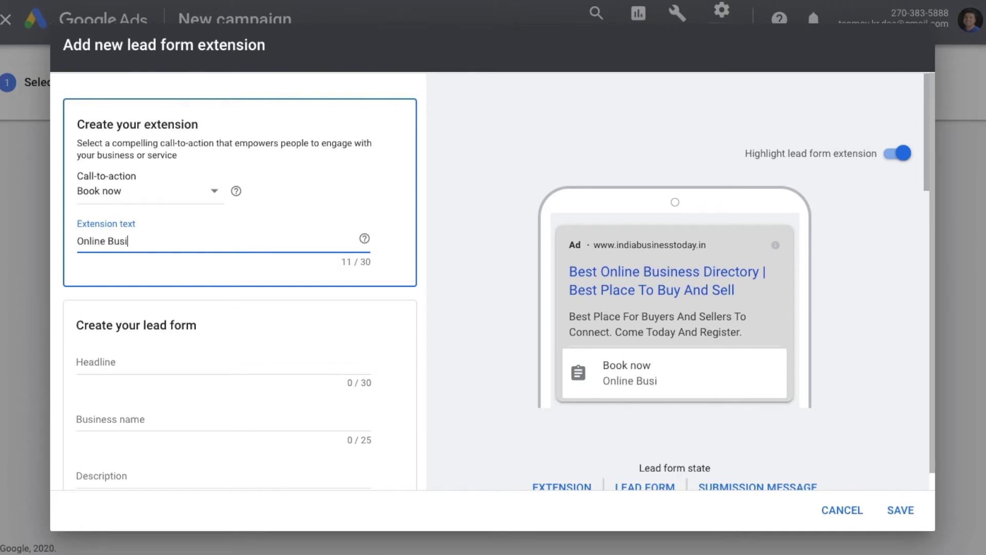
pyautogui.write('ness Directory')
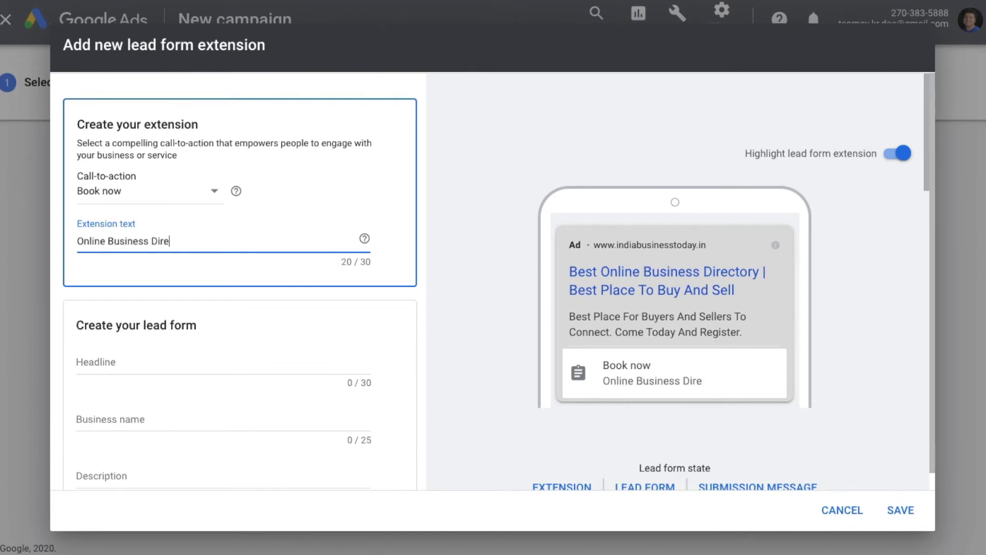
pyautogui.click(139, 353)
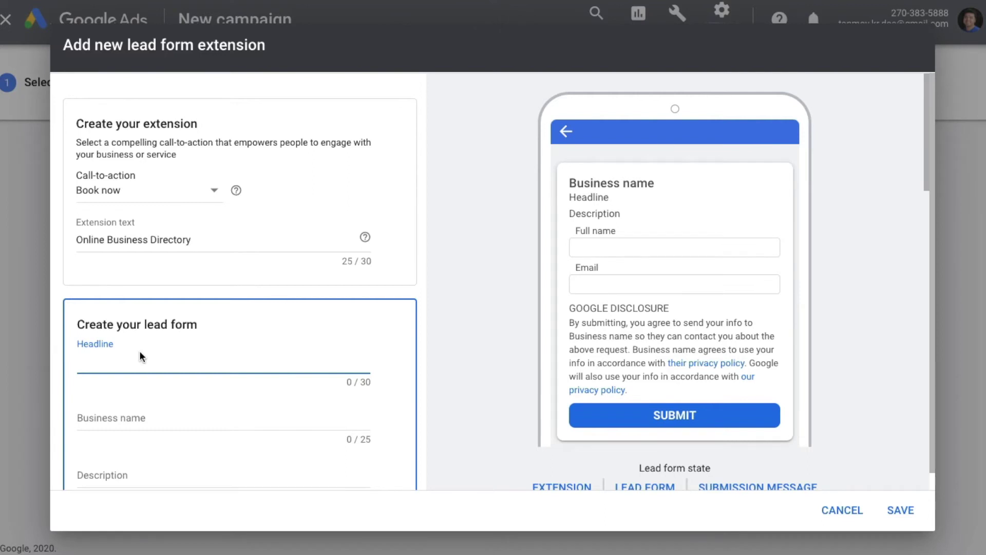
# Enter the lead form headline 'Best Online Business Directory' and business name 'India Business Today'
pyautogui.write('Best Online Business Directory')
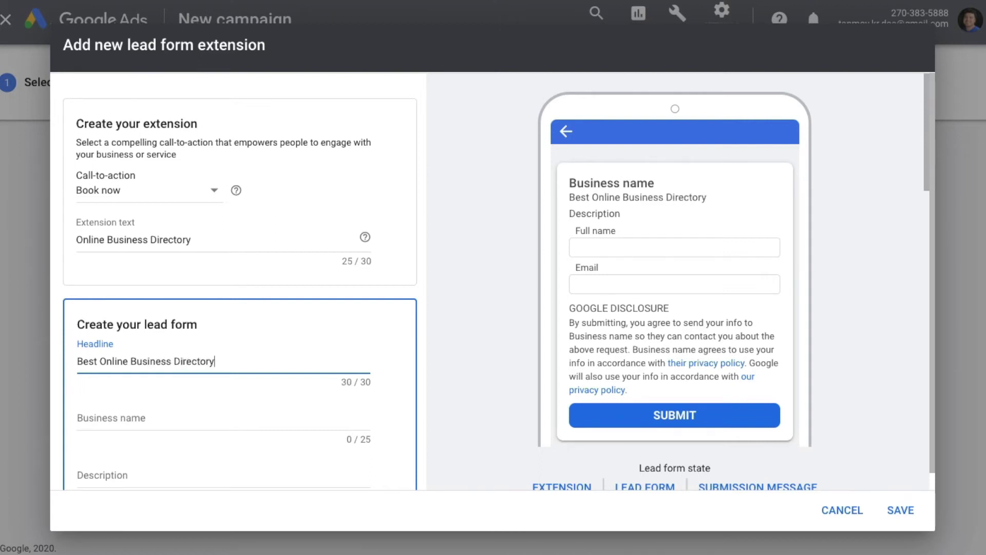
pyautogui.click(106, 418)
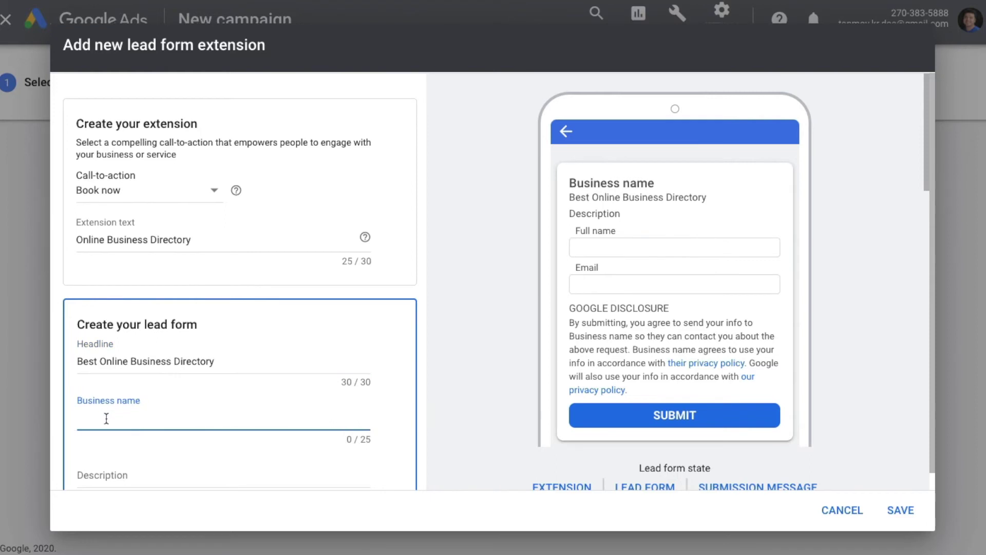
pyautogui.write('In')
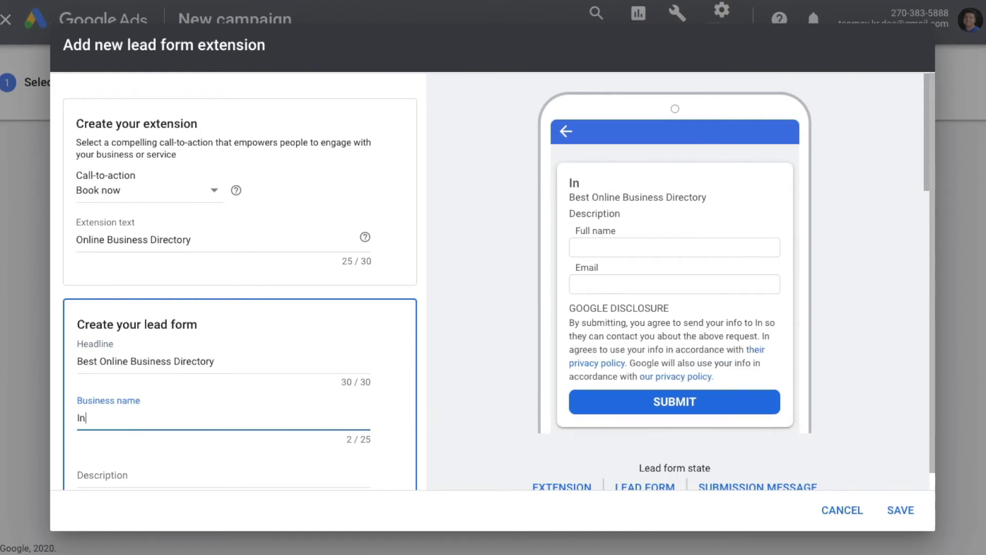
pyautogui.write('dia Bu')
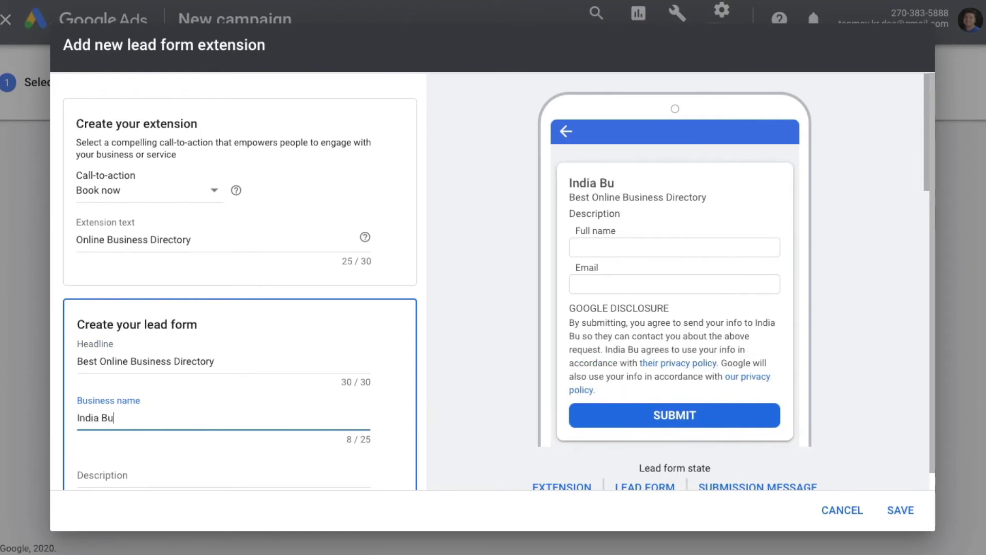
pyautogui.write('siness ')
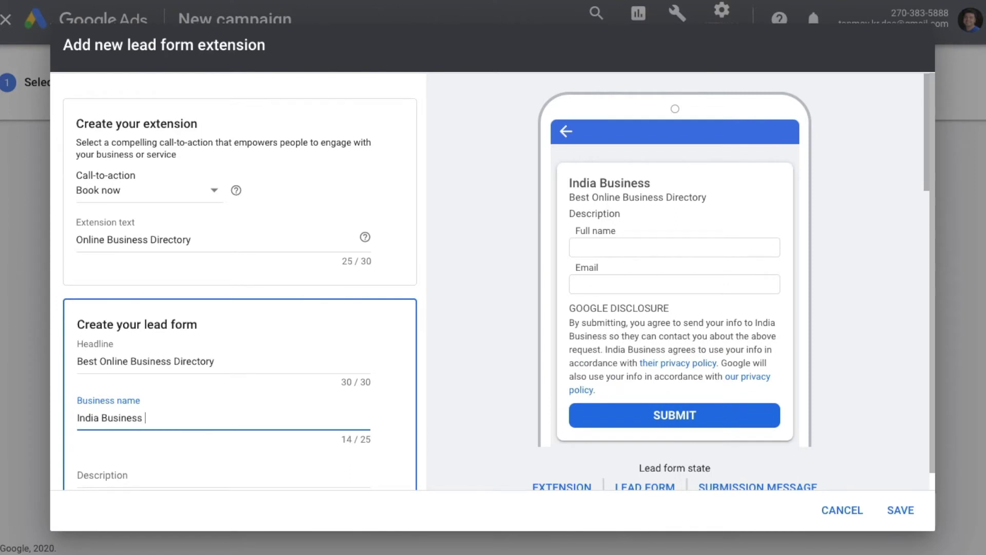
pyautogui.write('Today')
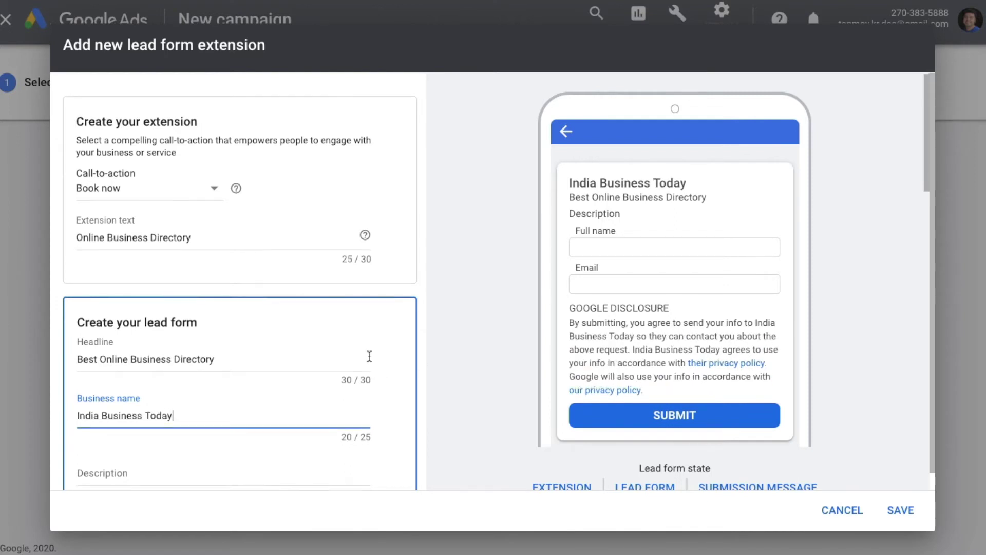
# Write the description 'This Is The Best Way To Grow Business by Connecting Buyers And Sellers.'
pyautogui.scroll(-3, 368, 354)
pyautogui.click(186, 337)
pyautogui.write('This  Is The Best Way To Grow')
pyautogui.write('Business N')
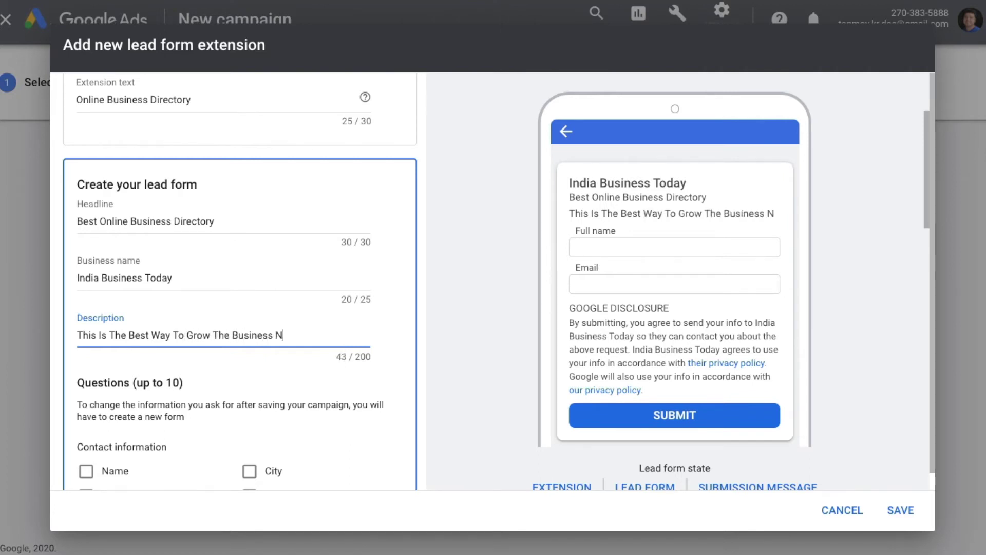
pyautogui.press('BackSpace')
pyautogui.write('by Connec')
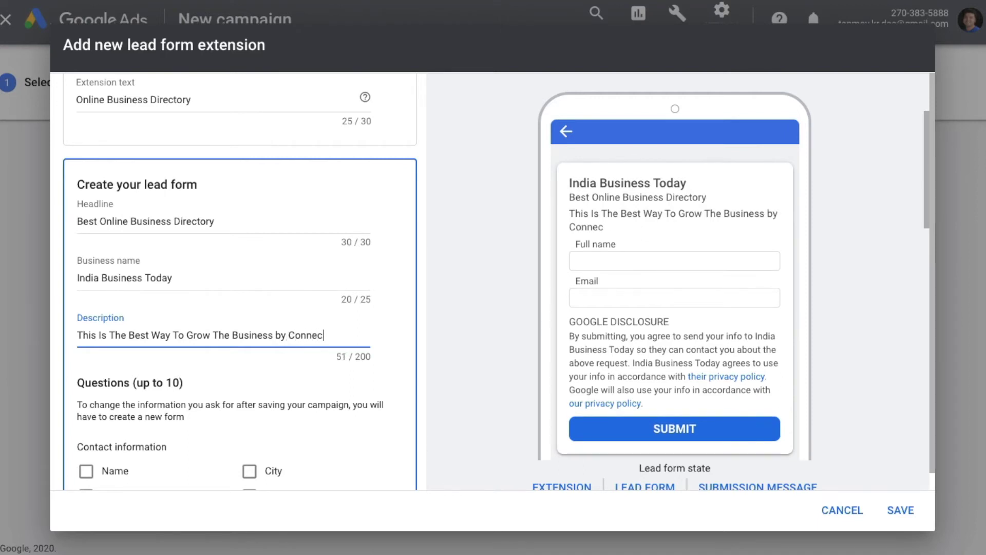
pyautogui.write('ting Buyer')
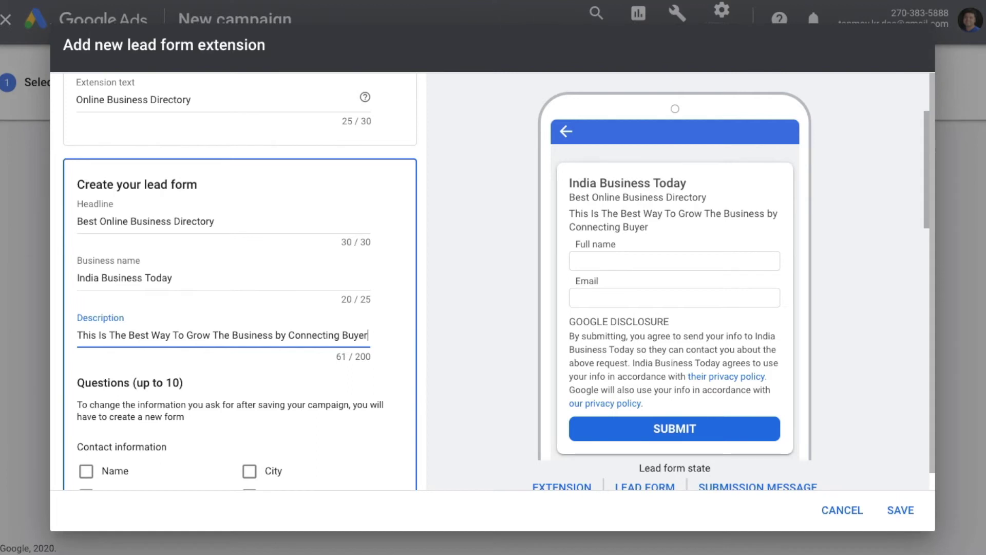
pyautogui.write('s And Sellers.')
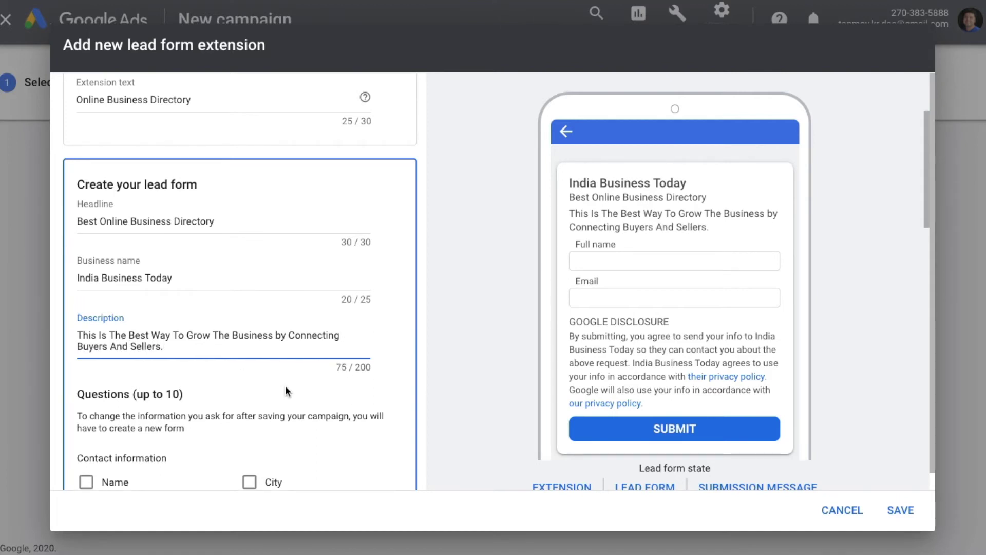
# Request full name, phone number and email under Contact information
pyautogui.scroll(-3, 312, 382)
pyautogui.scroll(-1, 312, 383)
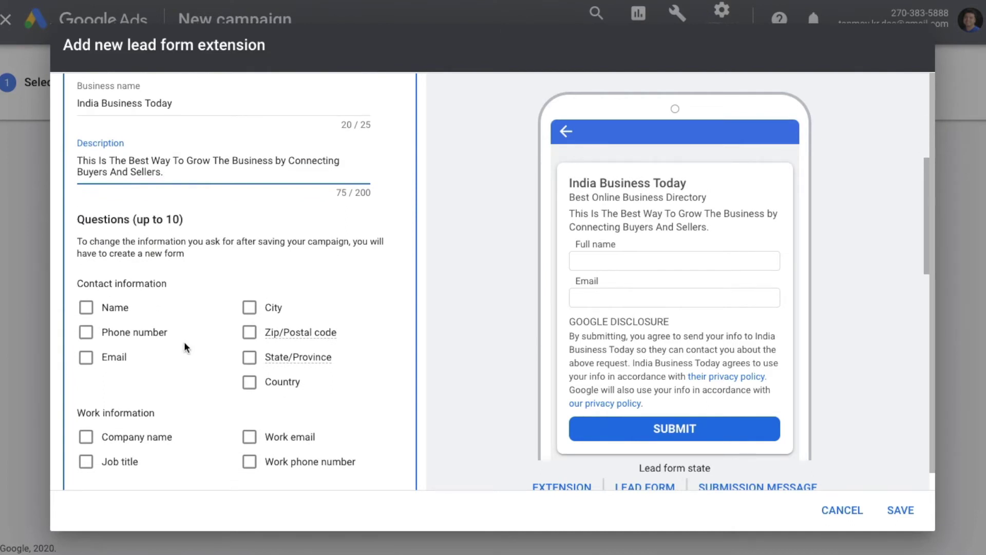
pyautogui.click(86, 308)
pyautogui.click(88, 385)
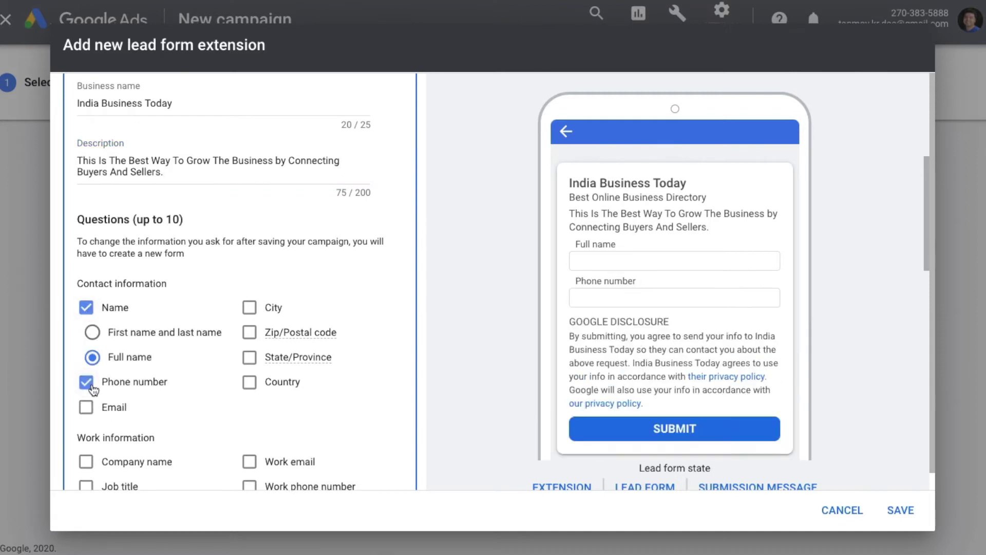
pyautogui.click(87, 407)
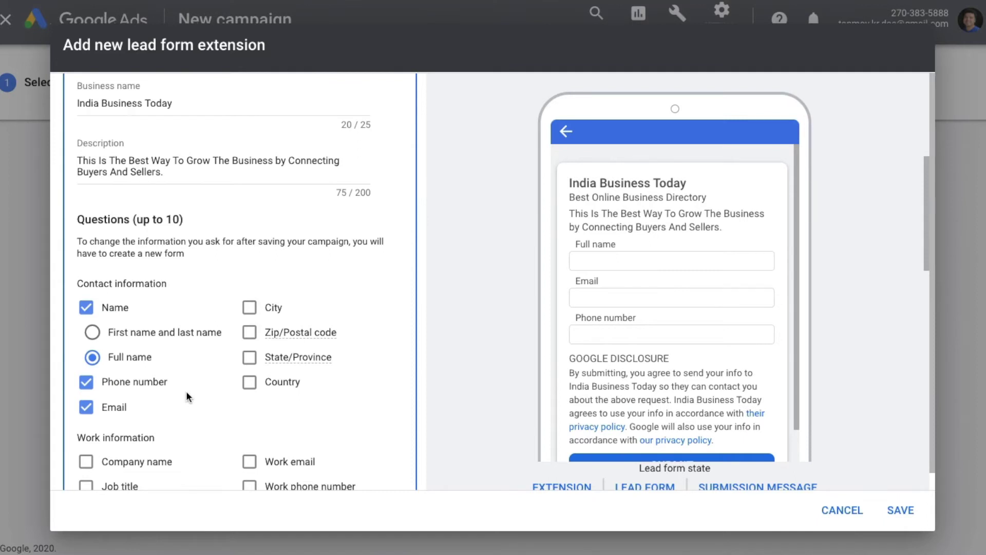
pyautogui.scroll(-5, 188, 395)
pyautogui.scroll(-1, 187, 394)
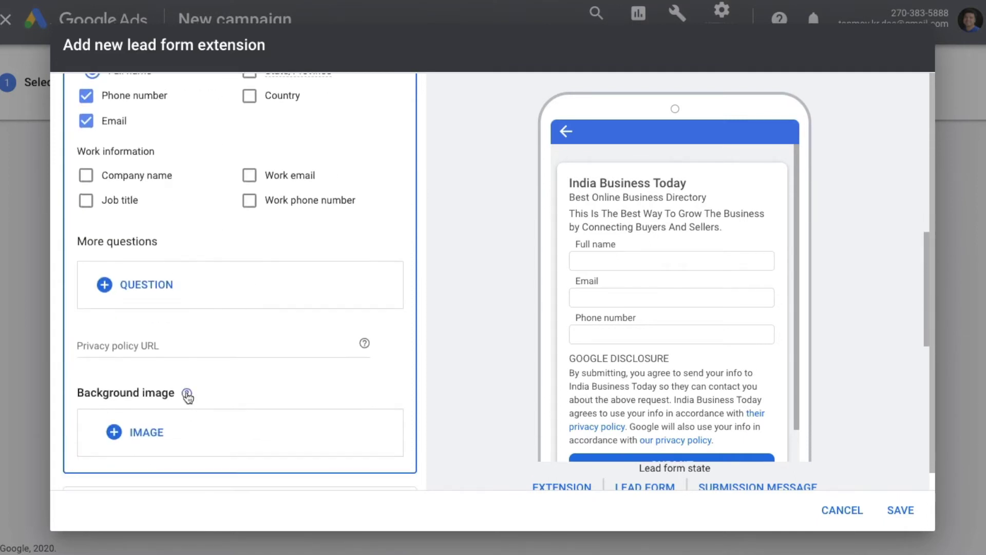
pyautogui.click(187, 348)
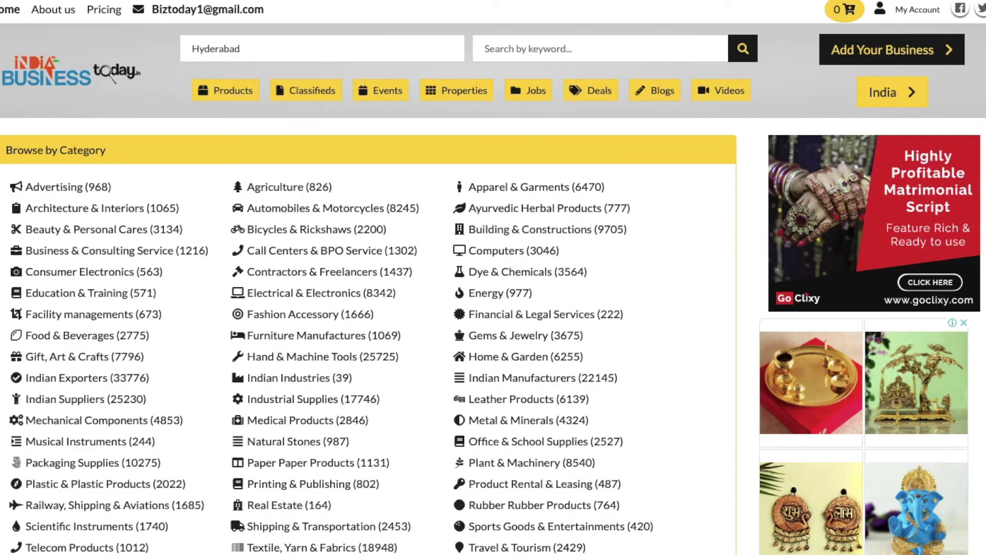
# Scroll to the India Business Today footer and open its Privacy Policy page
pyautogui.scroll(-15, 393, 306)
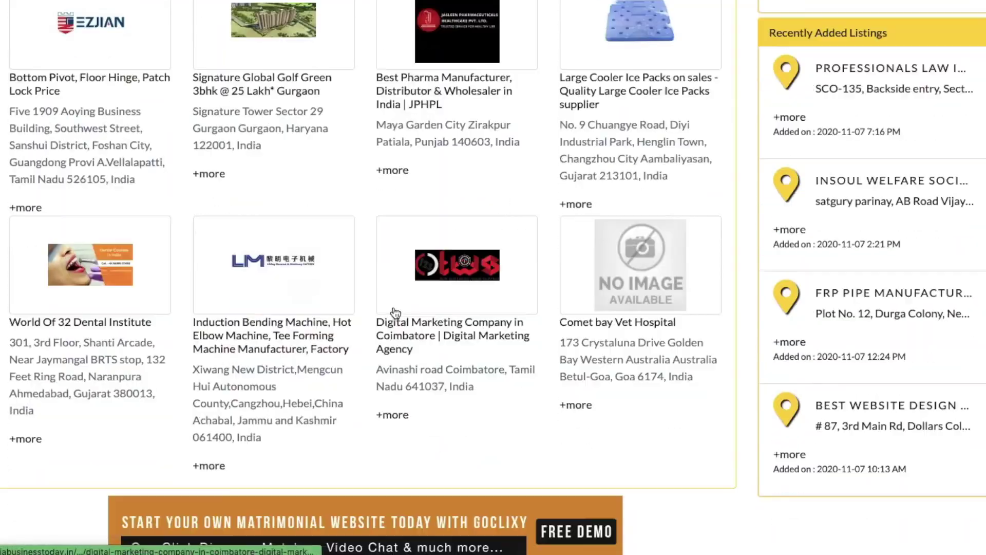
pyautogui.scroll(-3, 395, 313)
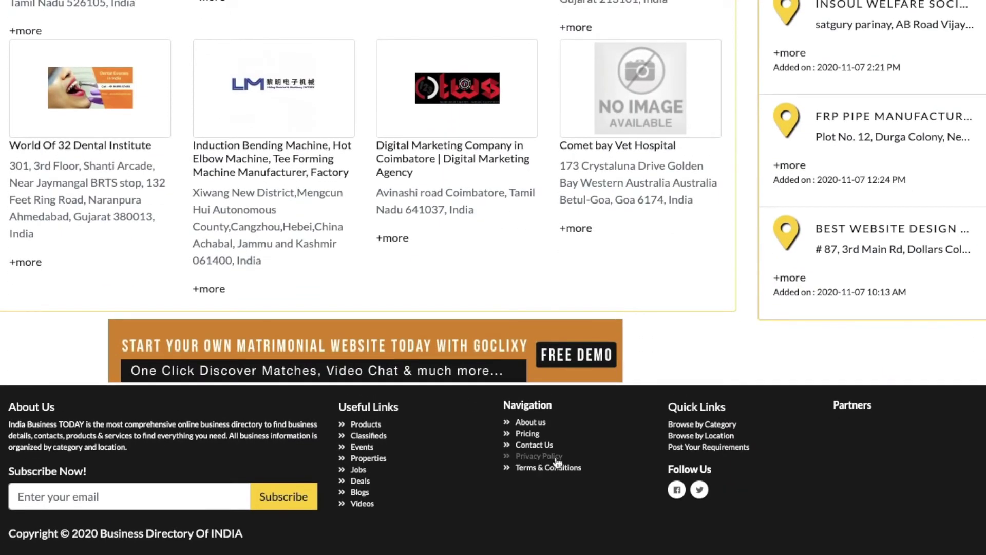
pyautogui.click(555, 461)
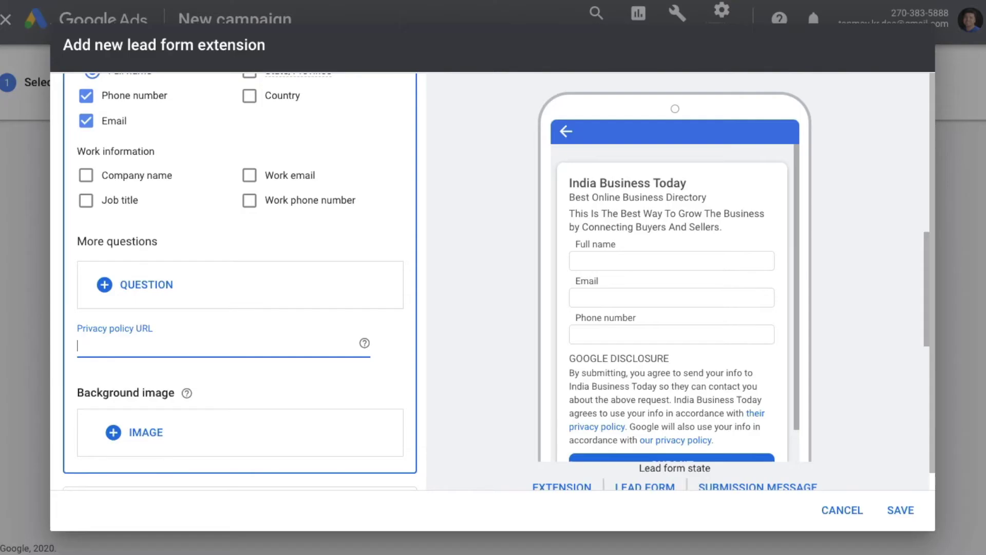
# Paste the privacy policy URL and add the recently used hand-and-tree image as background
pyautogui.write('https://indiabusinesstoday.in/pages/privacy-policy')
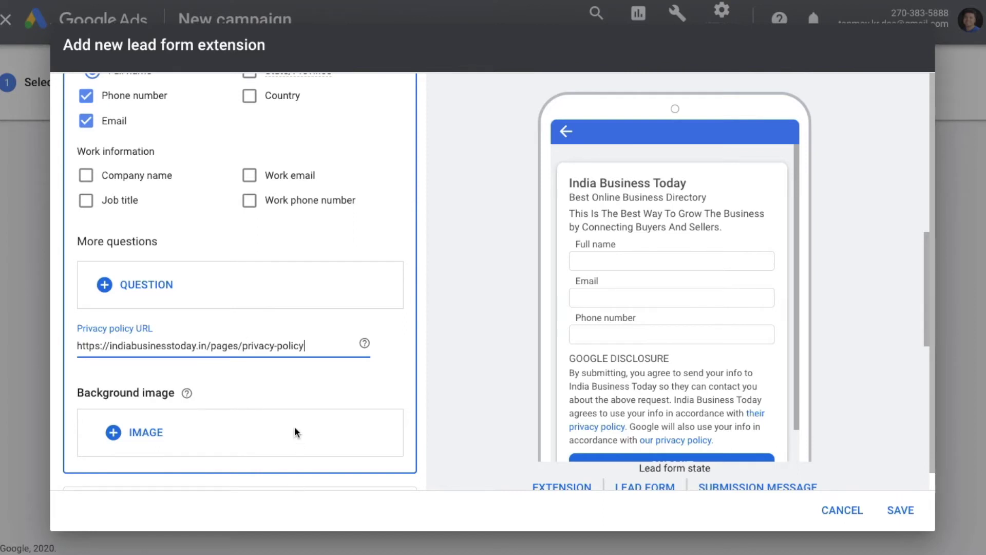
pyautogui.click(153, 435)
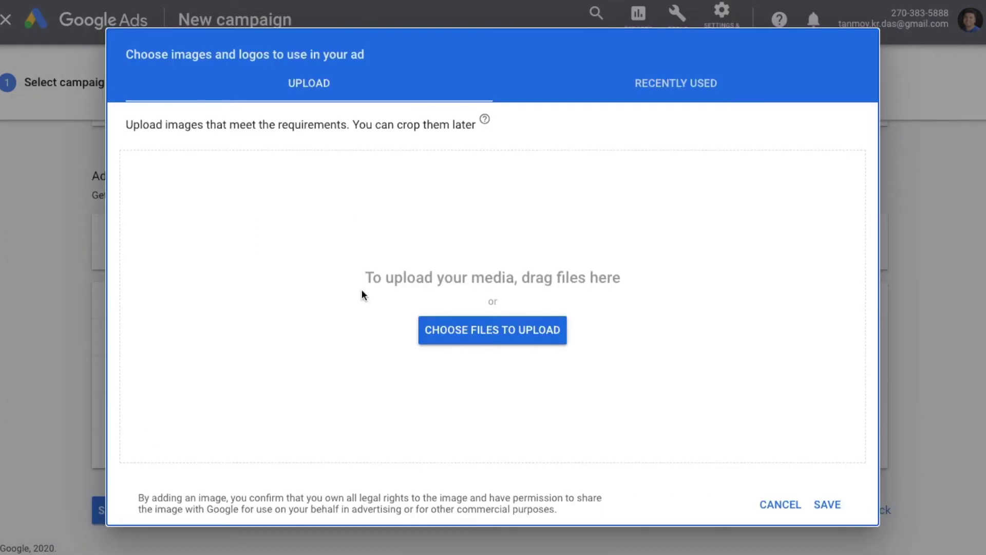
pyautogui.click(684, 93)
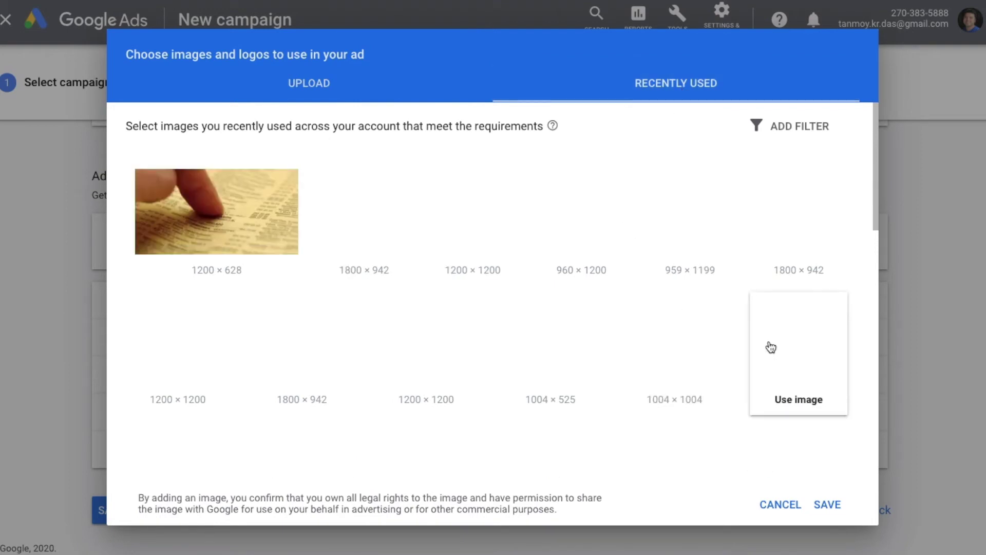
pyautogui.scroll(-2, 654, 370)
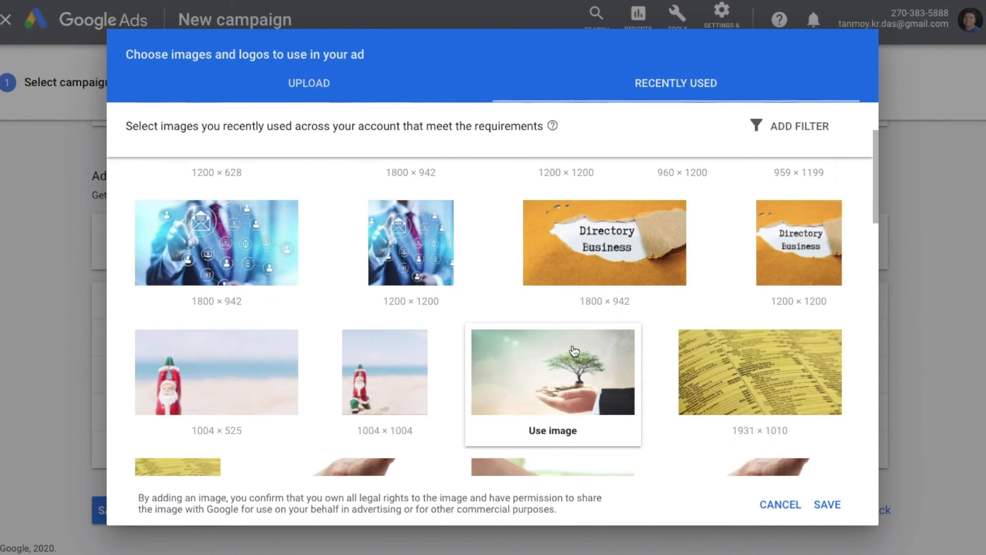
pyautogui.click(574, 351)
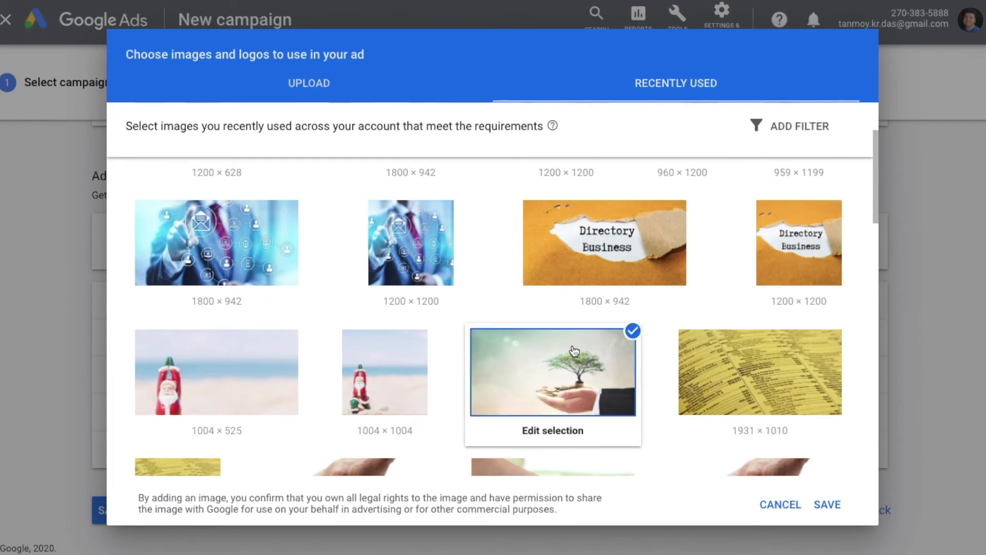
pyautogui.click(822, 505)
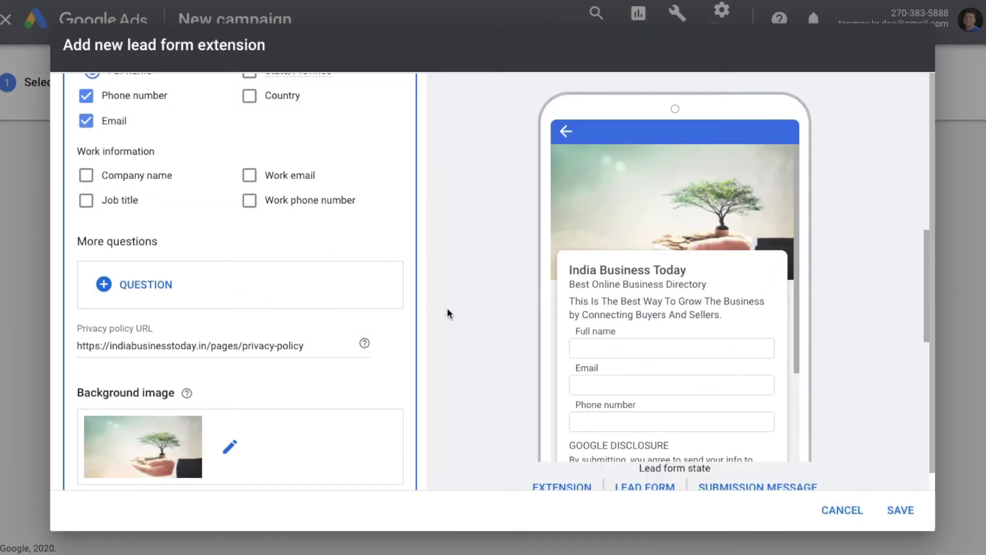
pyautogui.scroll(-6, 401, 375)
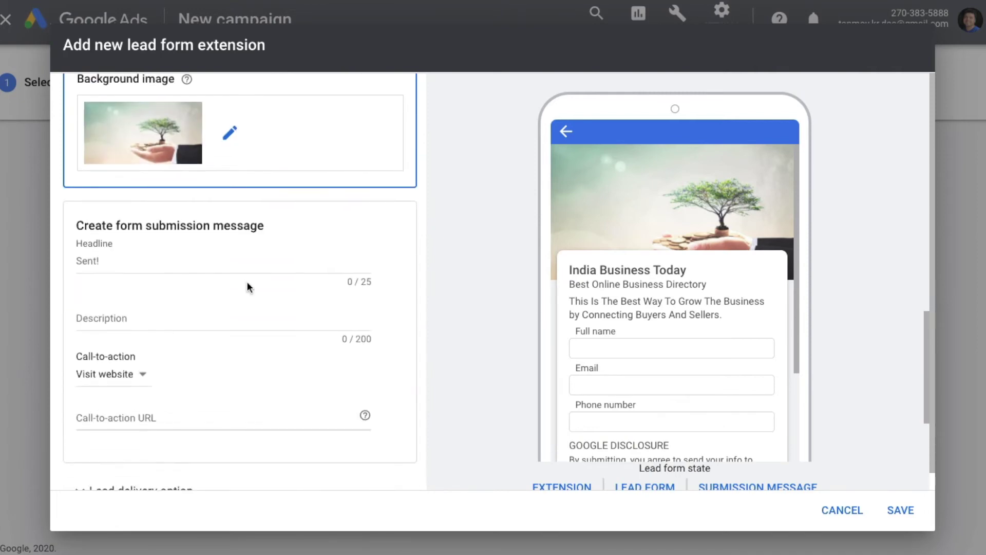
# Set submission headline 'Sent!' and description 'Thank You!', keeping the Visit website call-to-action
pyautogui.click(169, 263)
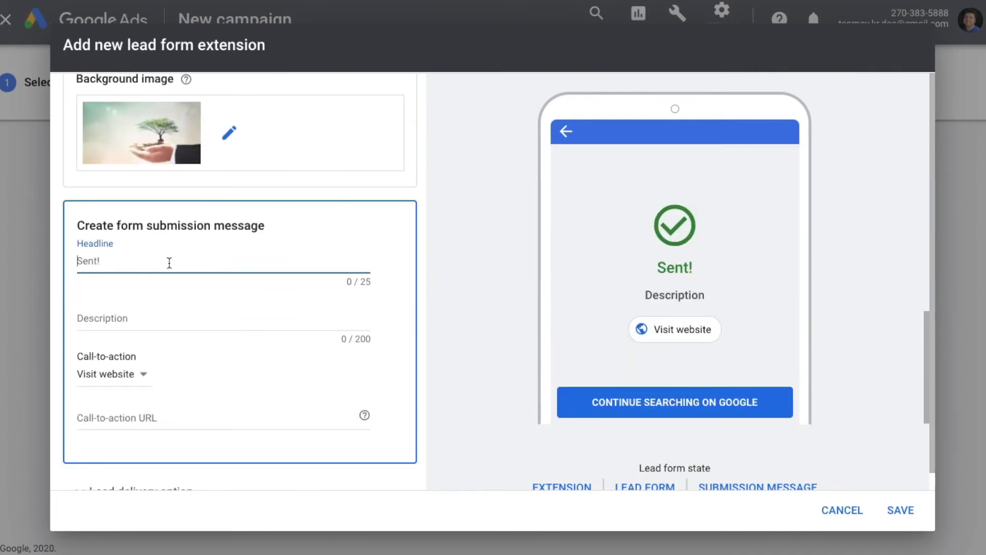
pyautogui.write('Sent!')
pyautogui.click(139, 322)
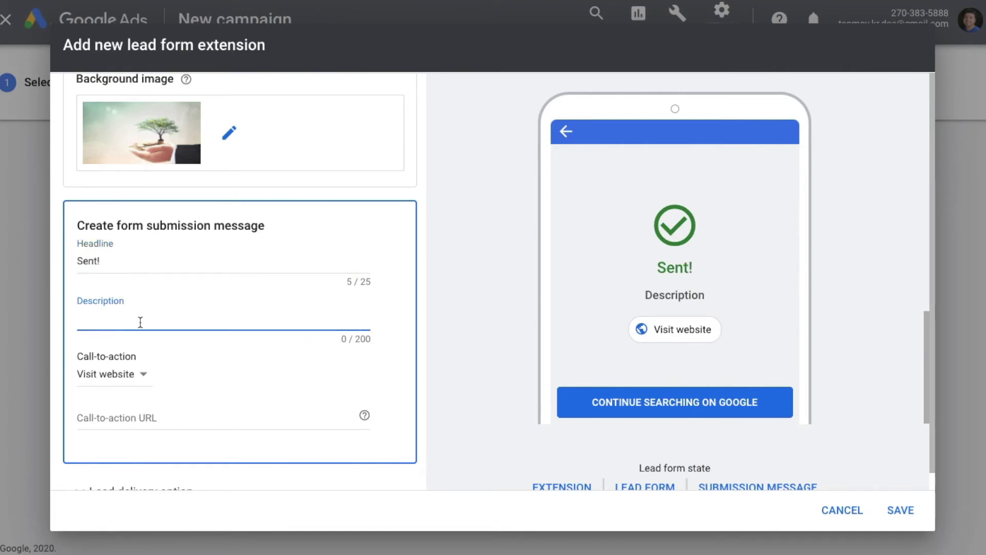
pyautogui.write('Thak')
pyautogui.press('BackSpace')
pyautogui.write('n')
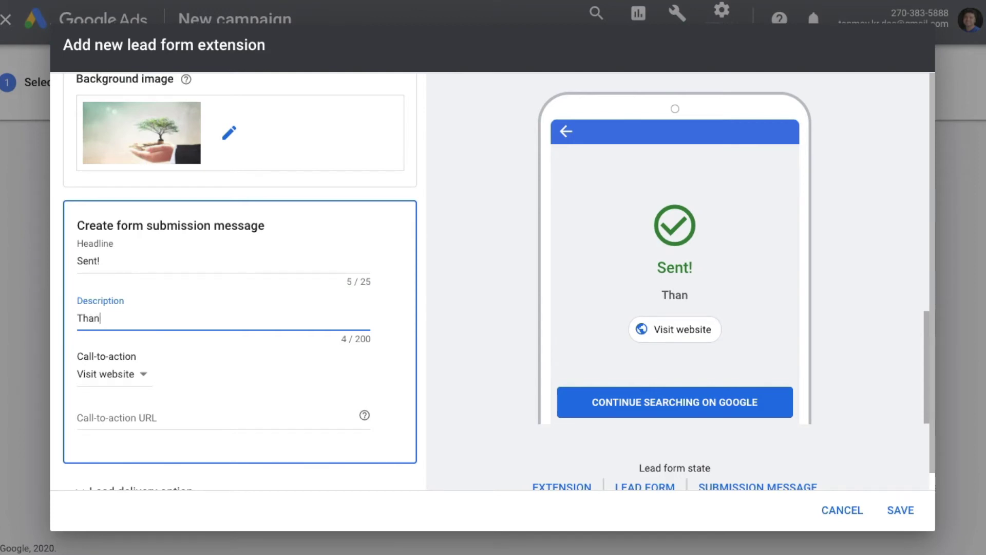
pyautogui.write('k You!')
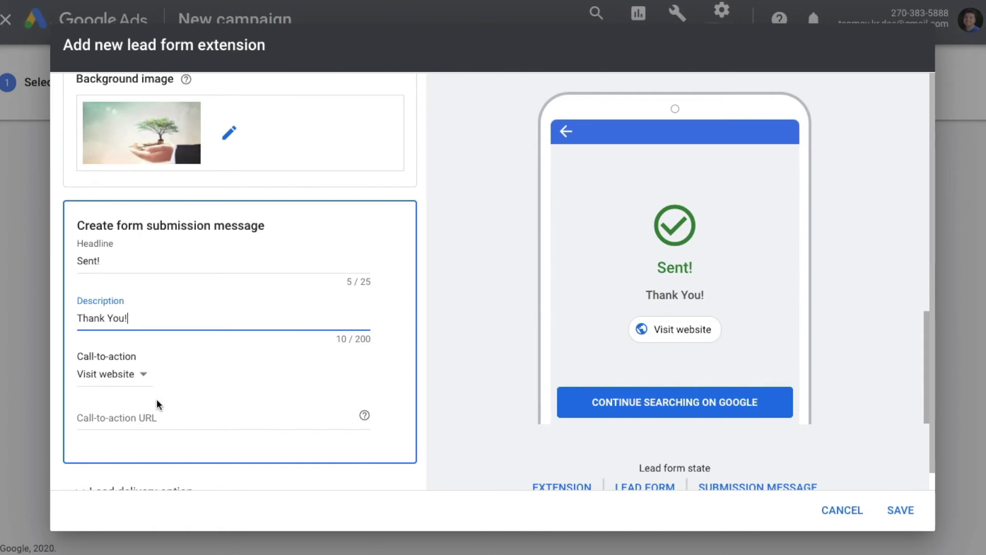
pyautogui.click(124, 387)
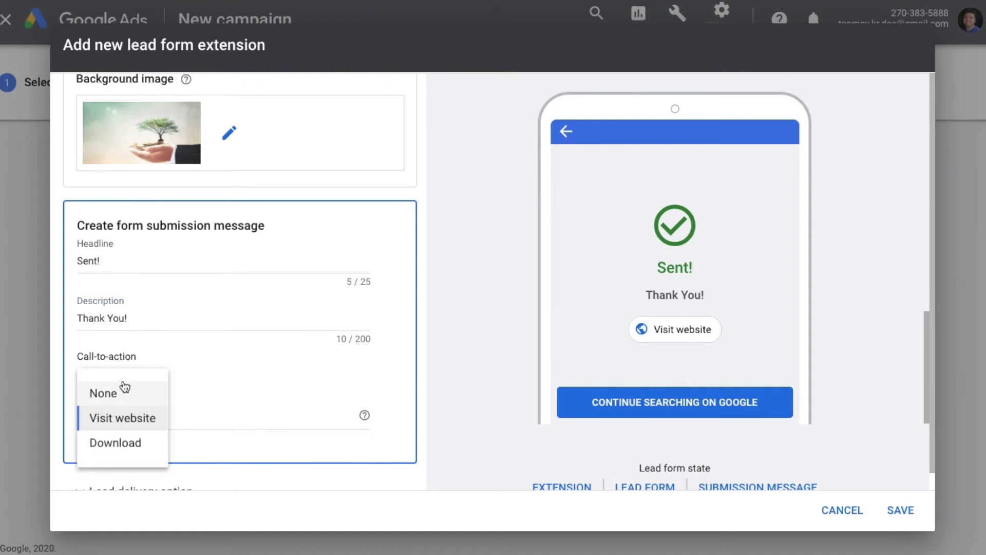
pyautogui.click(131, 421)
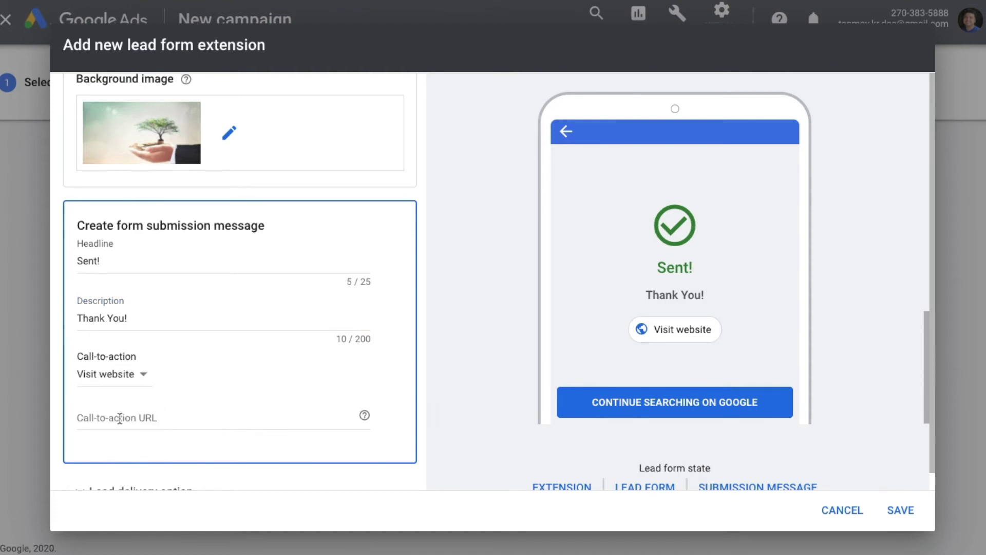
pyautogui.click(116, 420)
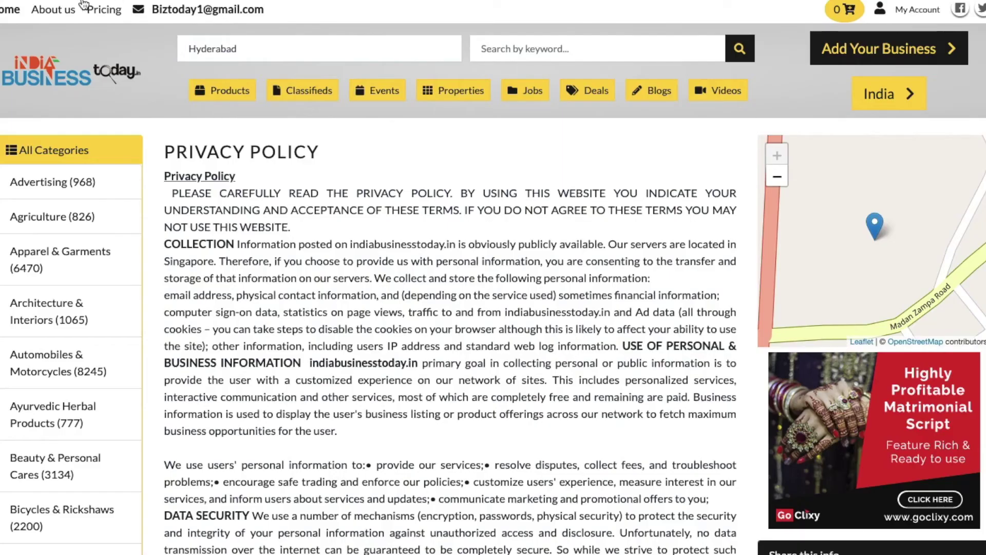
# Return to the India Business Today homepage using the site logo
pyautogui.click(36, 77)
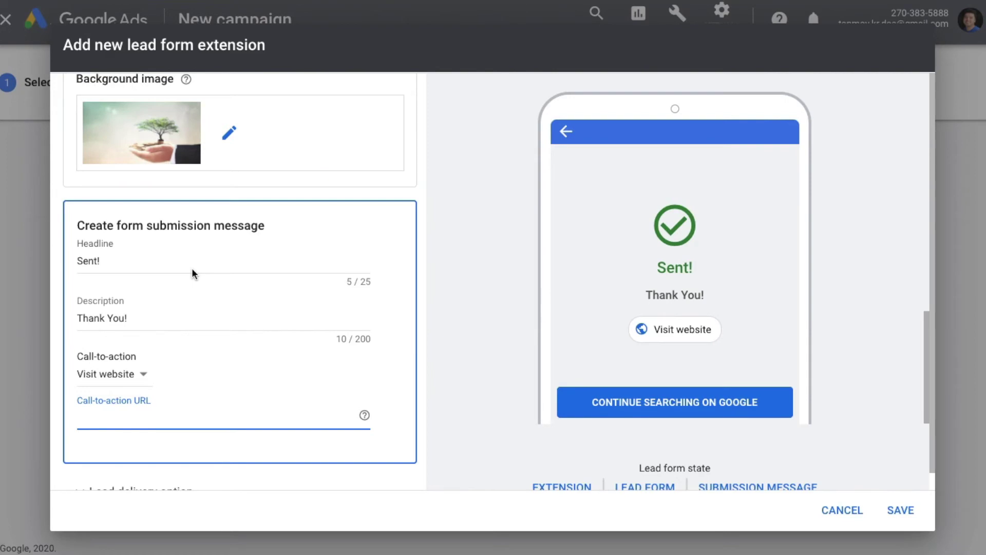
pyautogui.write('https://indiabusinesstoday.in/')
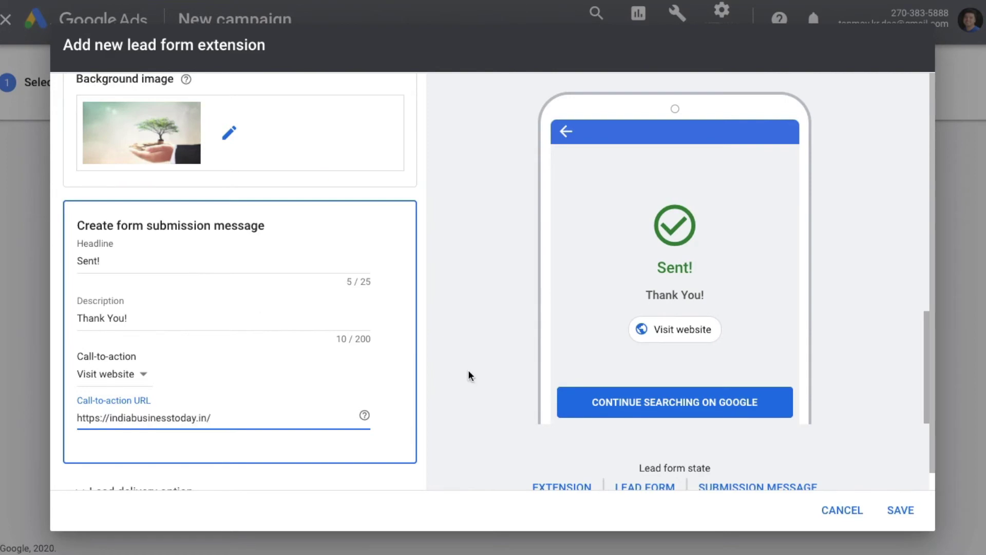
pyautogui.scroll(-1, 338, 377)
pyautogui.scroll(-2, 338, 382)
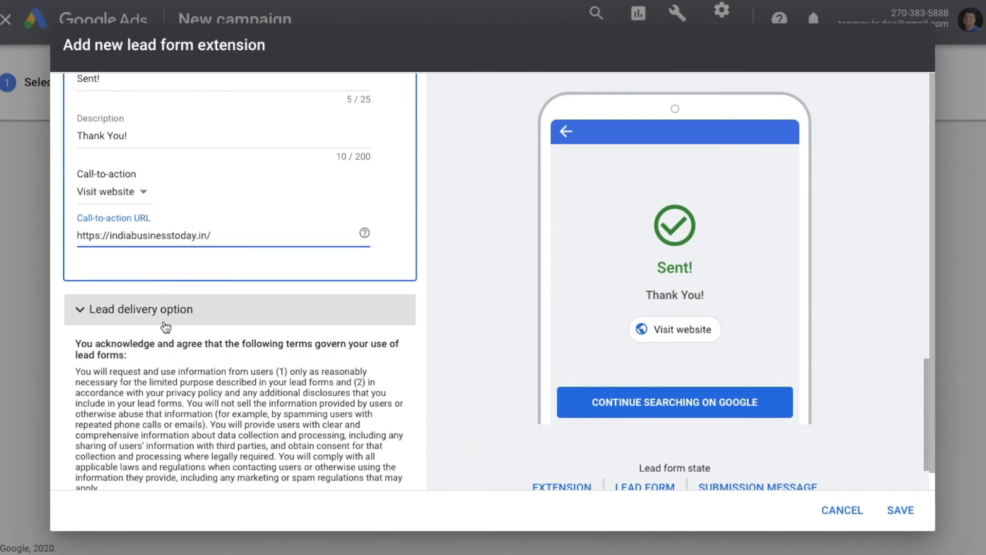
pyautogui.click(187, 310)
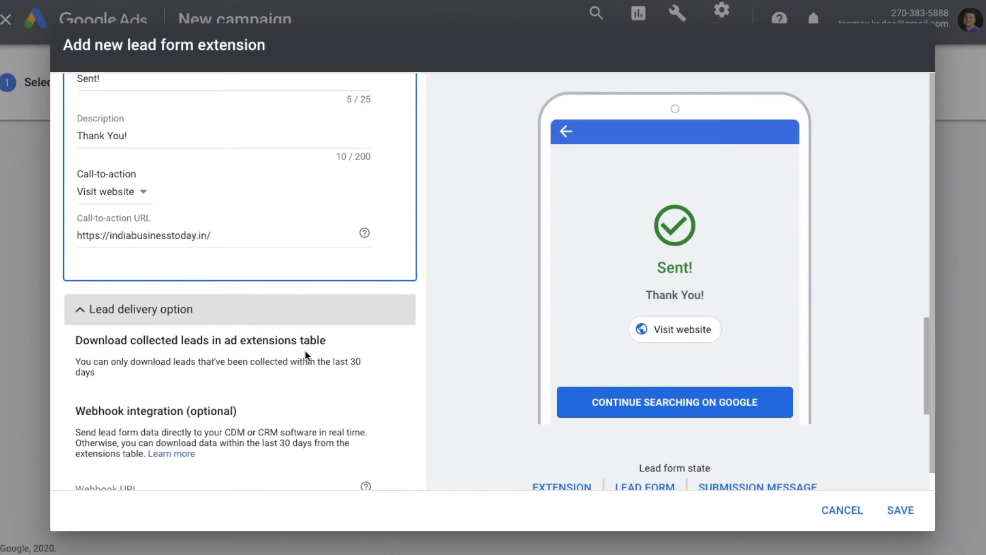
pyautogui.click(208, 321)
pyautogui.scroll(-3, 259, 355)
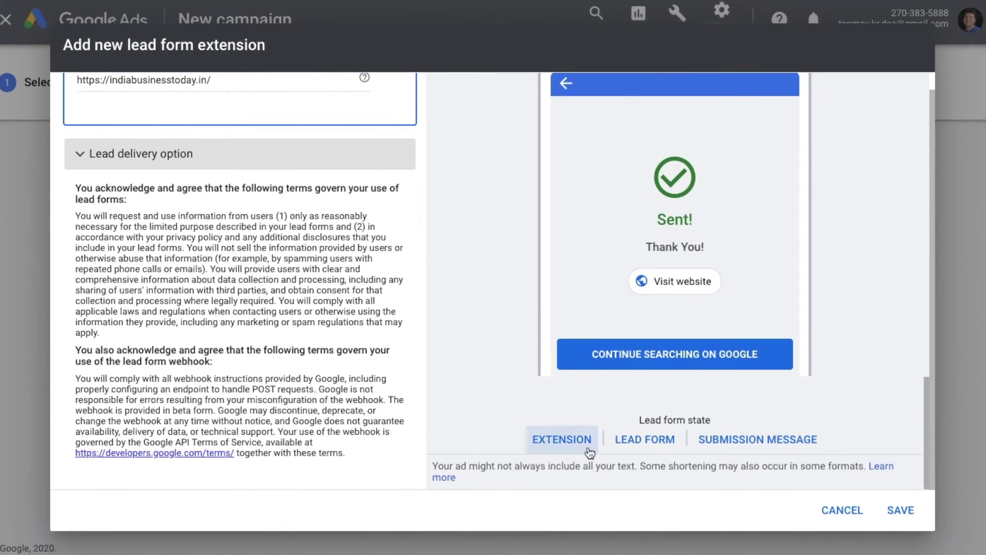
pyautogui.click(905, 511)
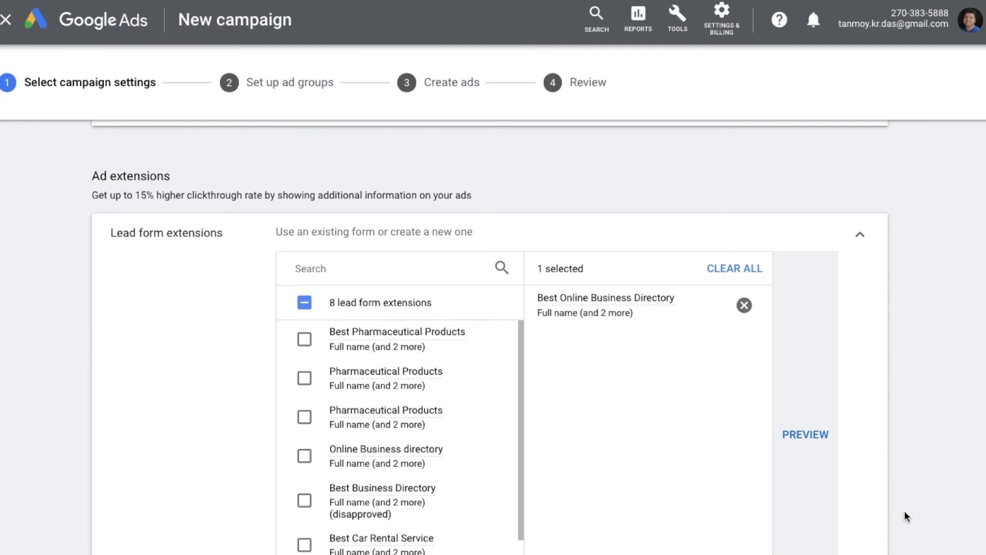
# Save the campaign settings at the bottom of the page to proceed to Ad group 1 setup
pyautogui.scroll(-5, 723, 475)
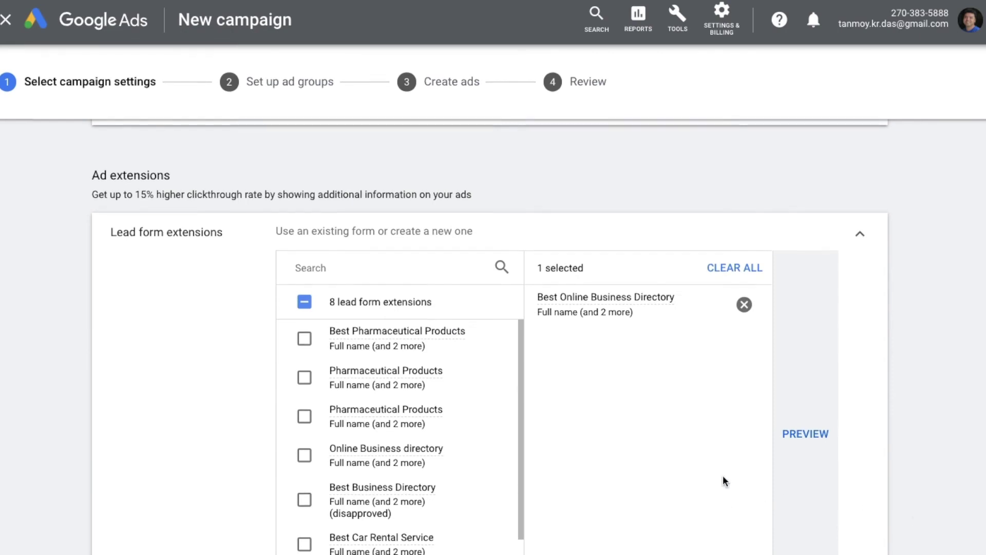
pyautogui.scroll(-3, 724, 482)
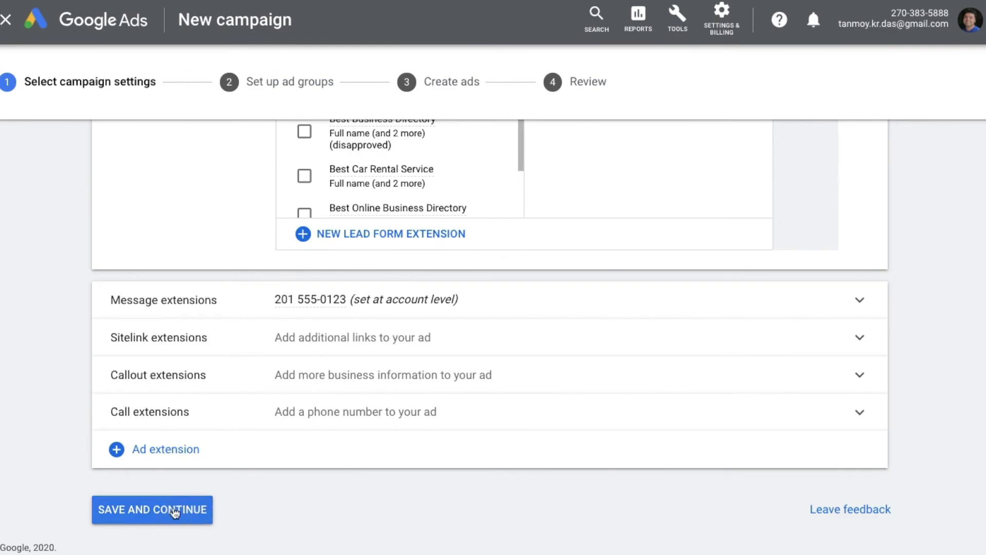
pyautogui.click(152, 509)
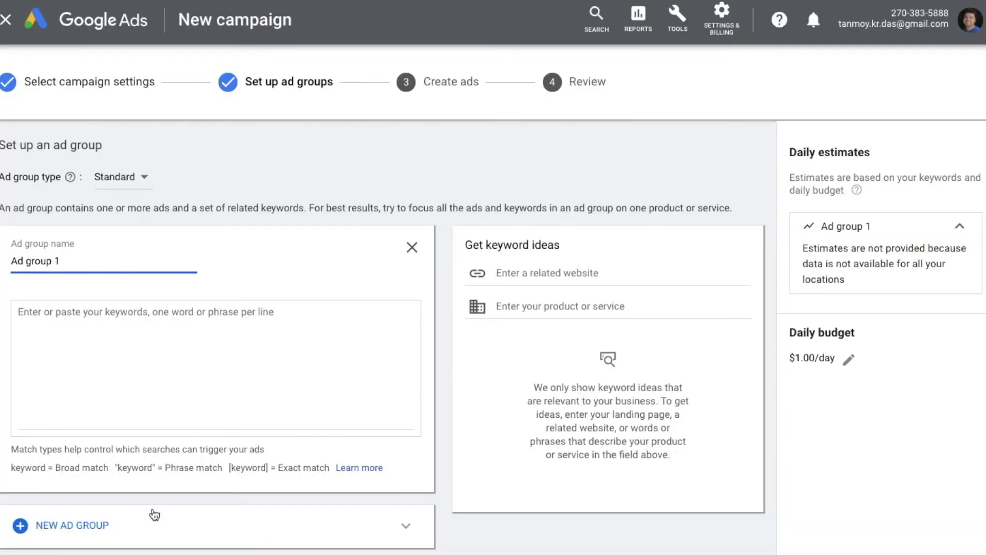
pyautogui.press('BackSpace')
pyautogui.write('2334455')
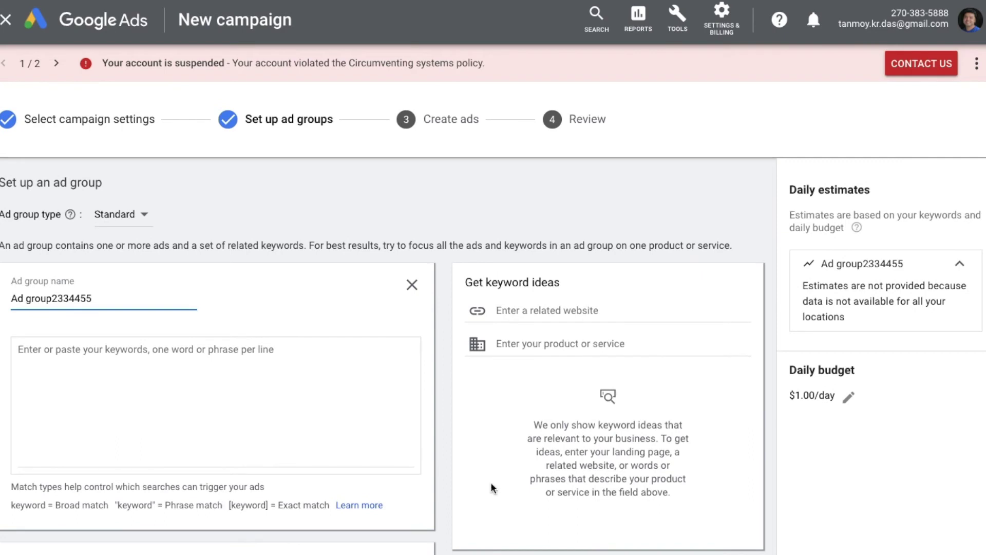
pyautogui.click(552, 308)
pyautogui.write('wwww')
pyautogui.press('BackSpace')
pyautogui.write('.')
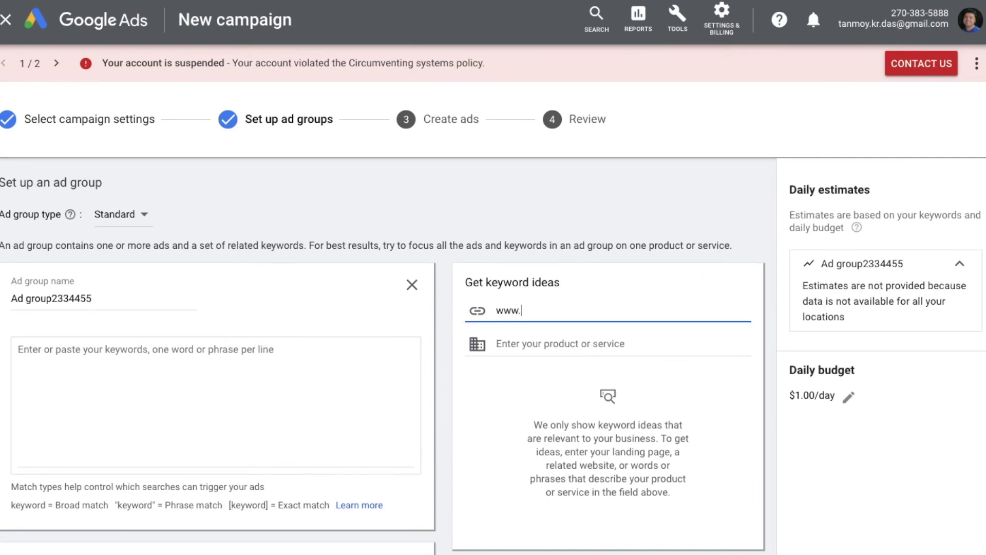
pyautogui.write('indiabusinesstoday.in')
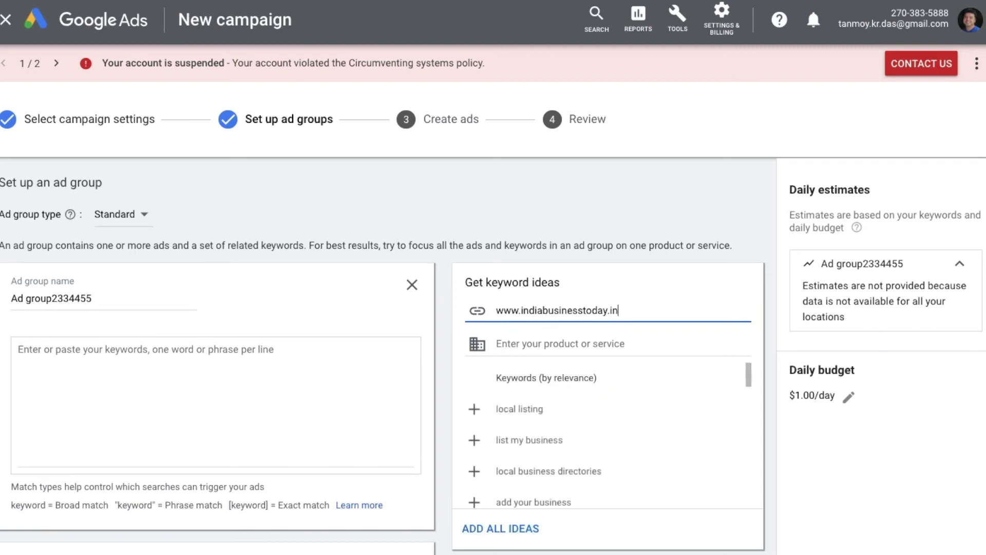
# Add the suggested keyword ideas, then all ideas at once, and save the ad group
pyautogui.click(572, 437)
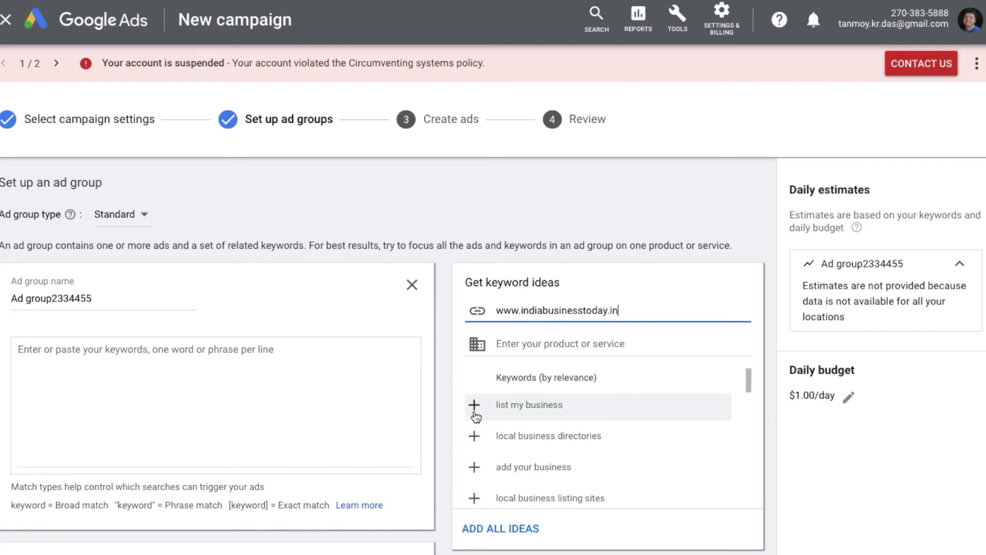
pyautogui.click(474, 437)
pyautogui.click(475, 468)
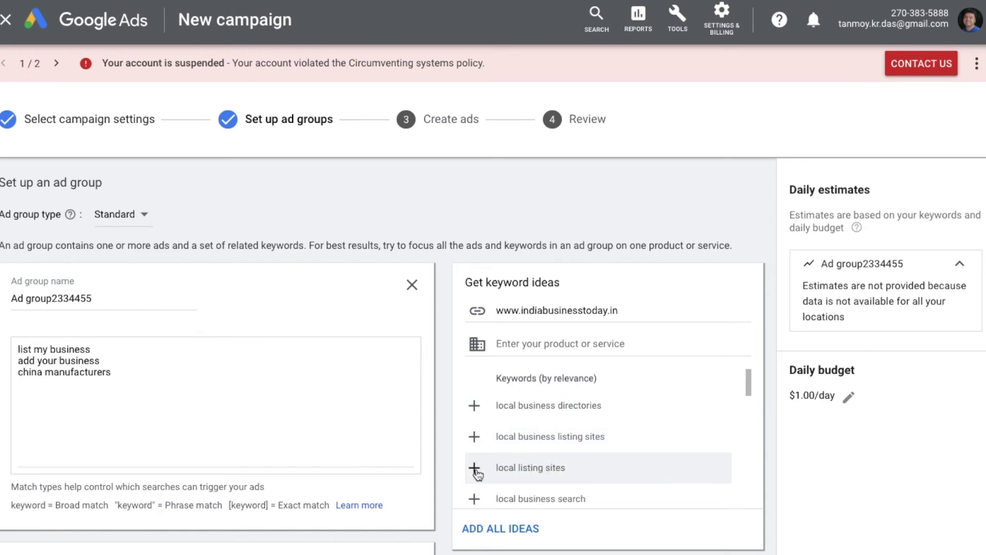
pyautogui.click(475, 406)
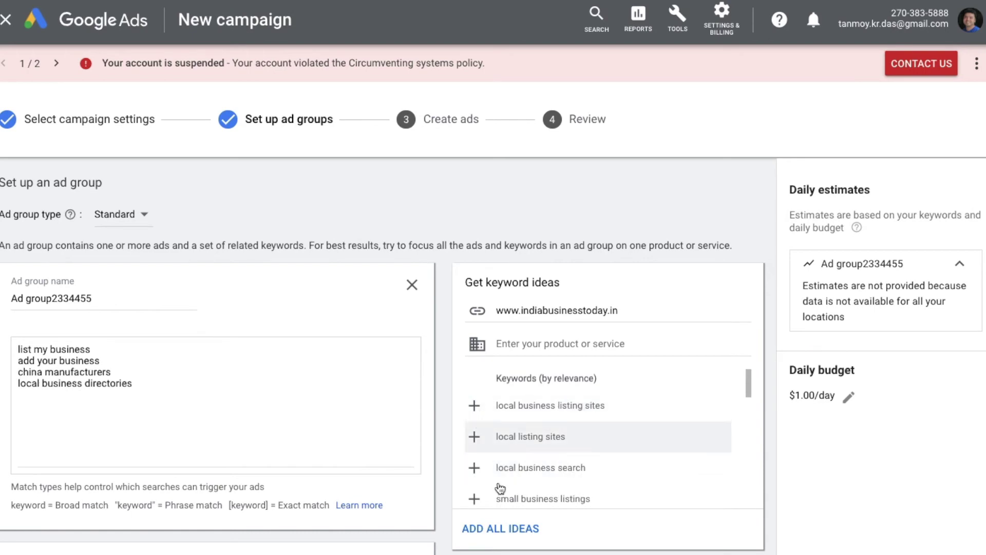
pyautogui.click(496, 533)
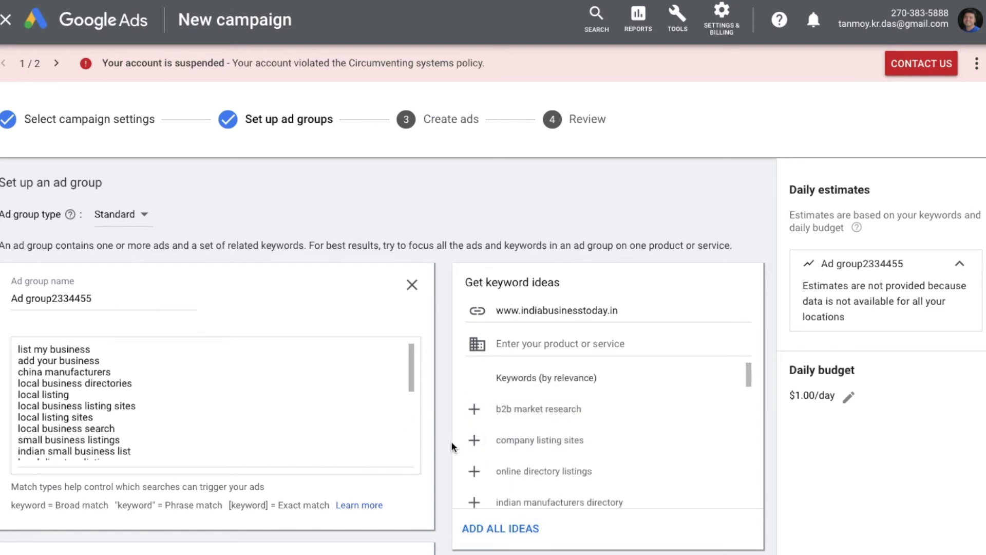
pyautogui.scroll(-2, 445, 446)
pyautogui.scroll(-2, 445, 453)
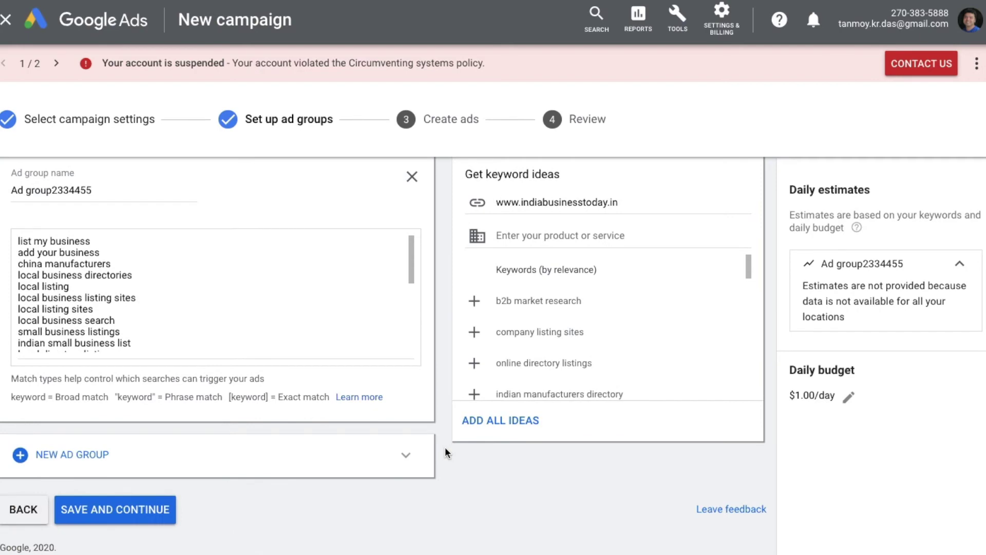
pyautogui.click(168, 520)
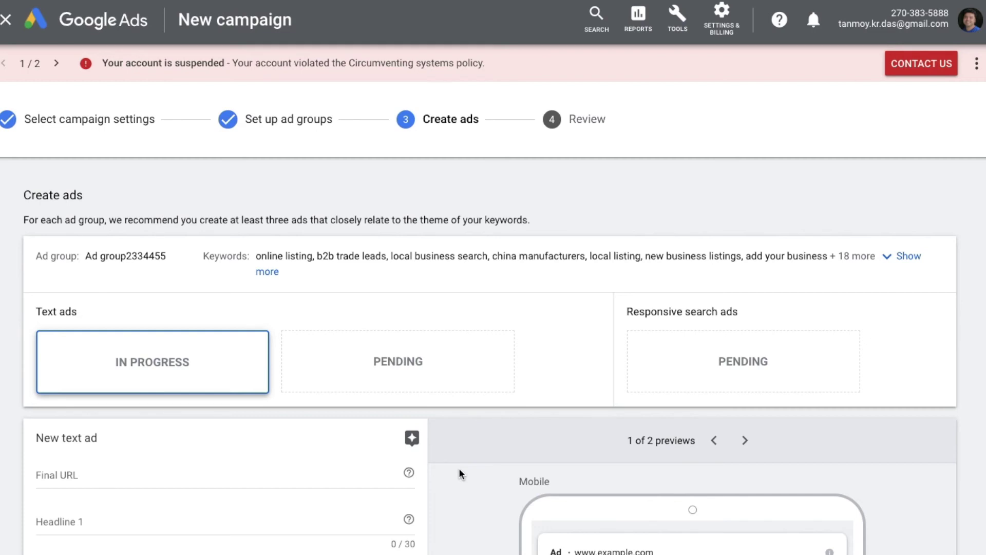
# Bring up the new text ad form and put the cursor in its Final URL field
pyautogui.scroll(-5, 458, 468)
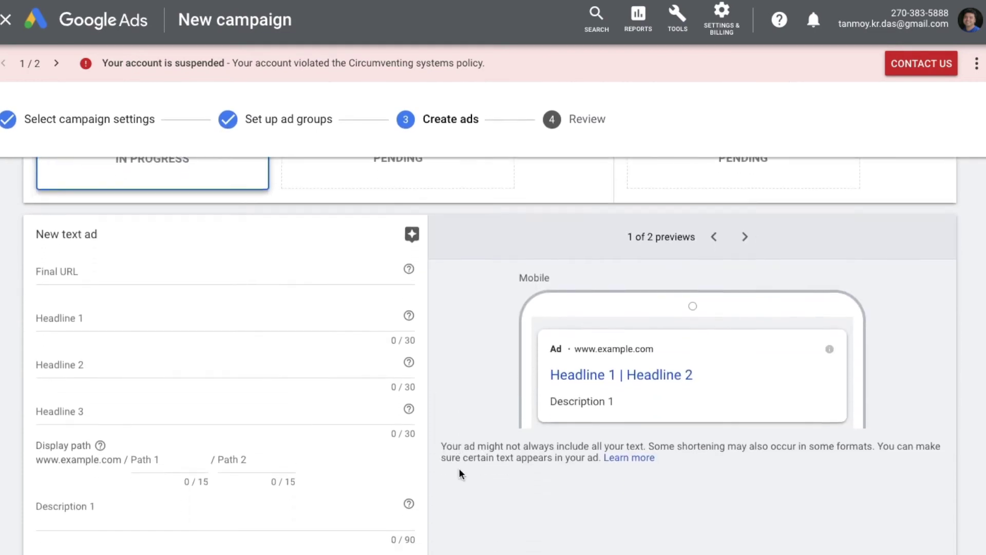
pyautogui.scroll(-1, 459, 470)
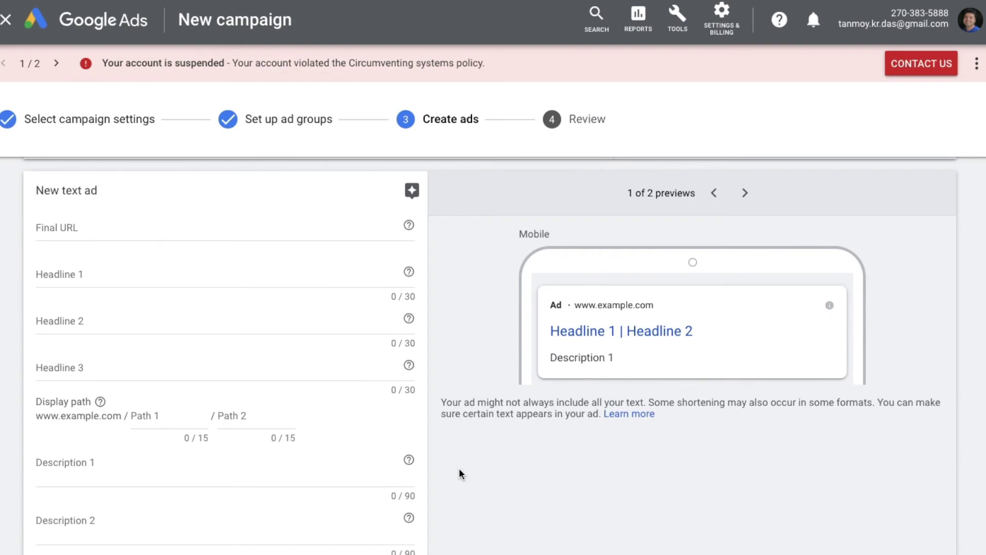
pyautogui.click(116, 228)
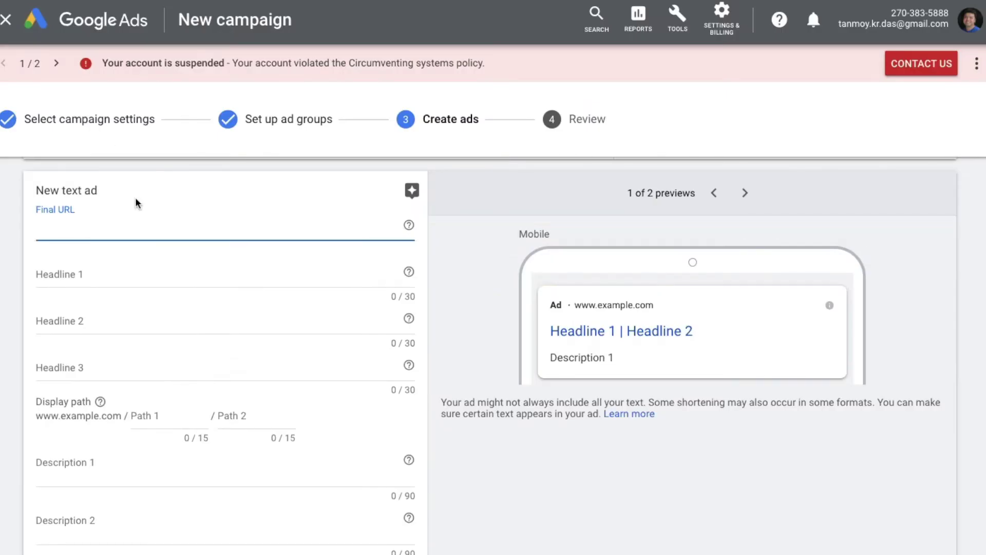
# Paste the Industrial Supplies page as Final URL; set Headline 1 'Best Online Business Directory'
pyautogui.write('https://indiabusinesstoday.in/category/industrial-supplies-1-576')
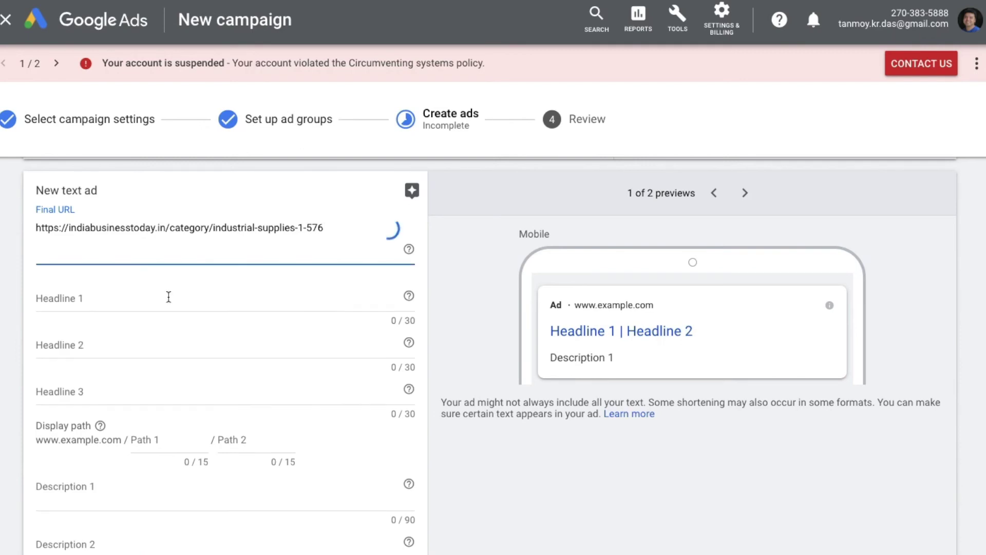
pyautogui.click(97, 295)
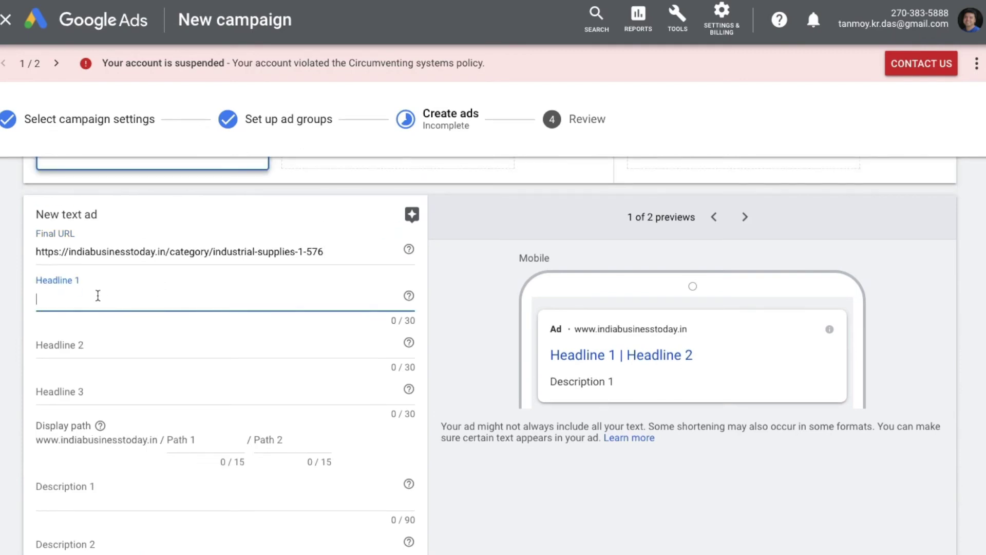
pyautogui.write('Best')
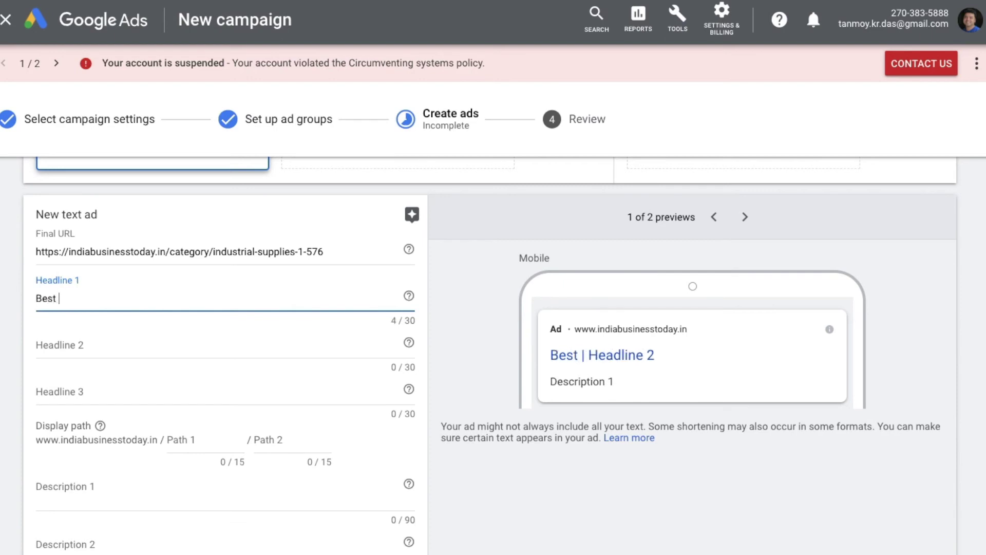
pyautogui.write(' Online Busi')
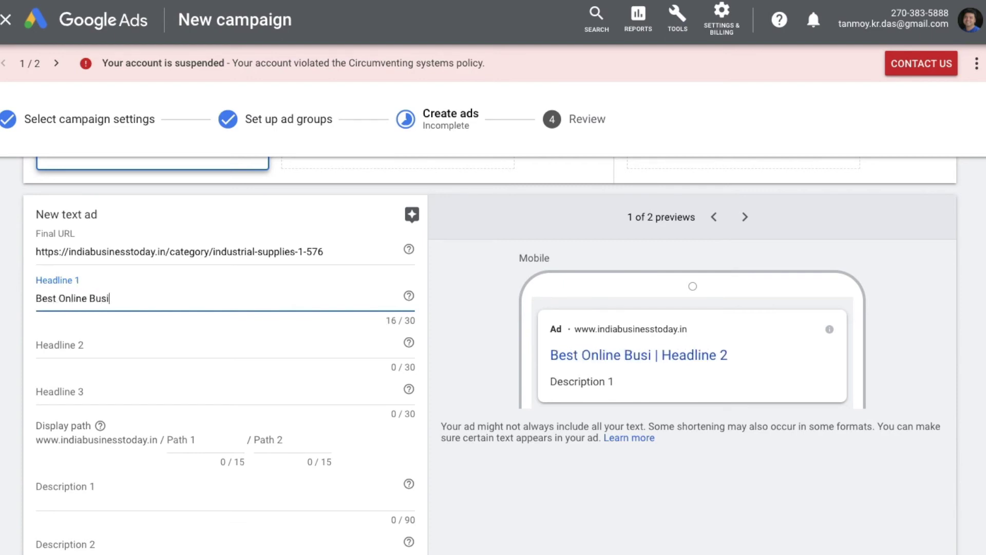
pyautogui.write('ness Directory')
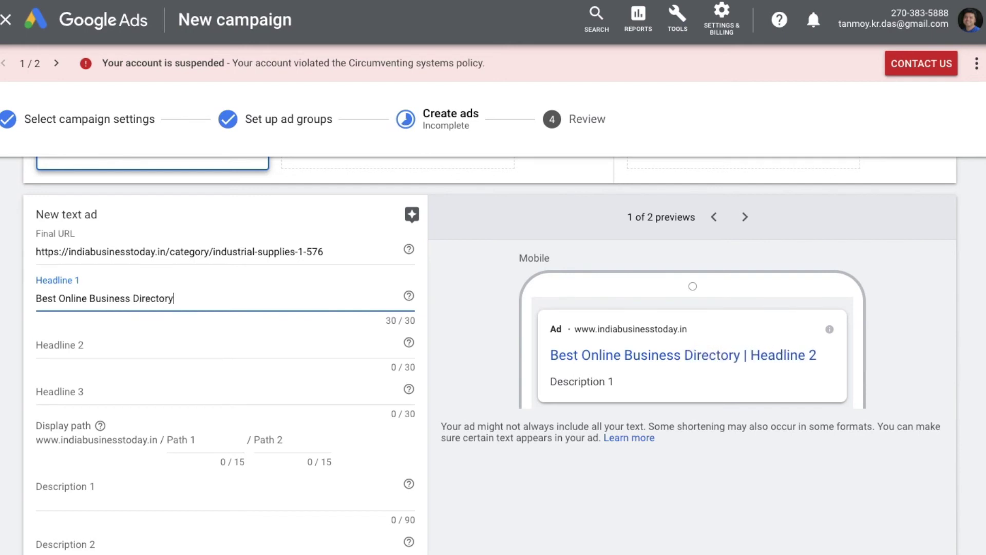
# Set Headline 2 'Online Business Directory For' and Headline 3 'All. Come Today And Register.'
pyautogui.click(81, 345)
pyautogui.write('On')
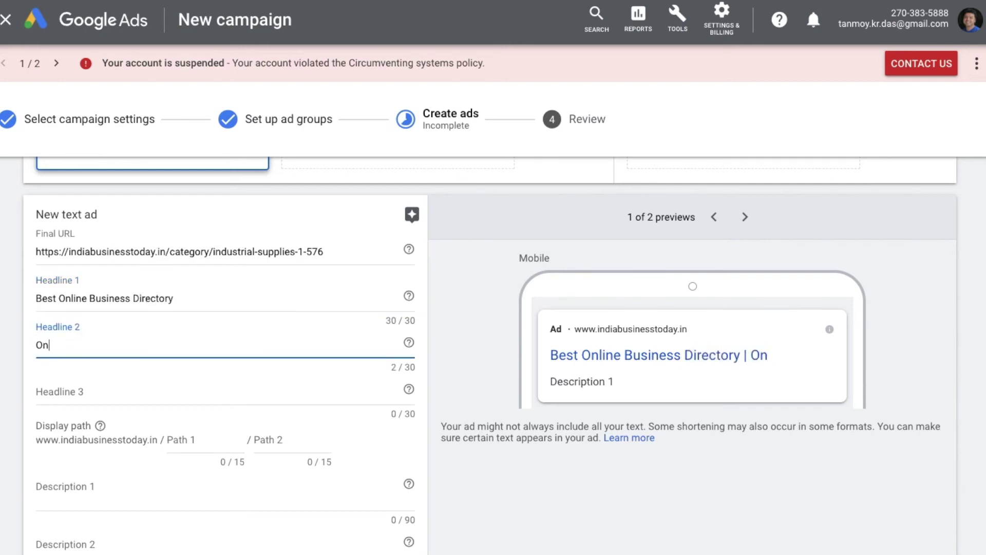
pyautogui.write('l')
pyautogui.press('BackSpace')
pyautogui.write('line Busine')
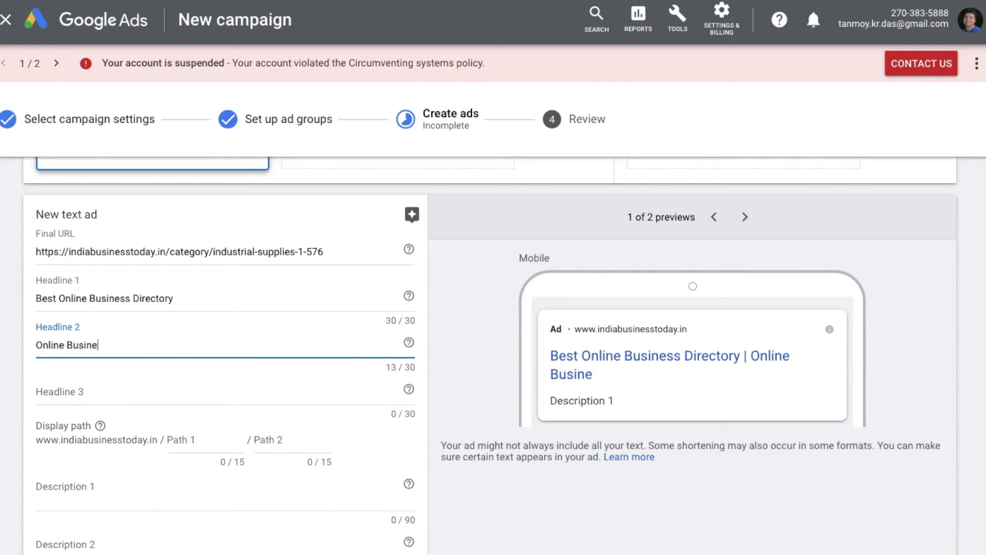
pyautogui.write('ss Directory')
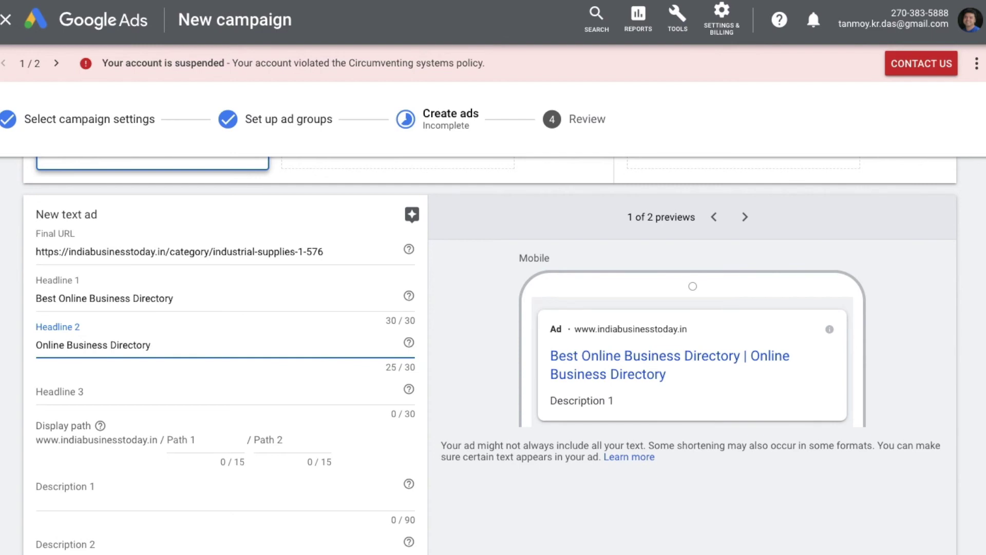
pyautogui.write(' For')
pyautogui.click(69, 381)
pyautogui.write('All. Come Today ')
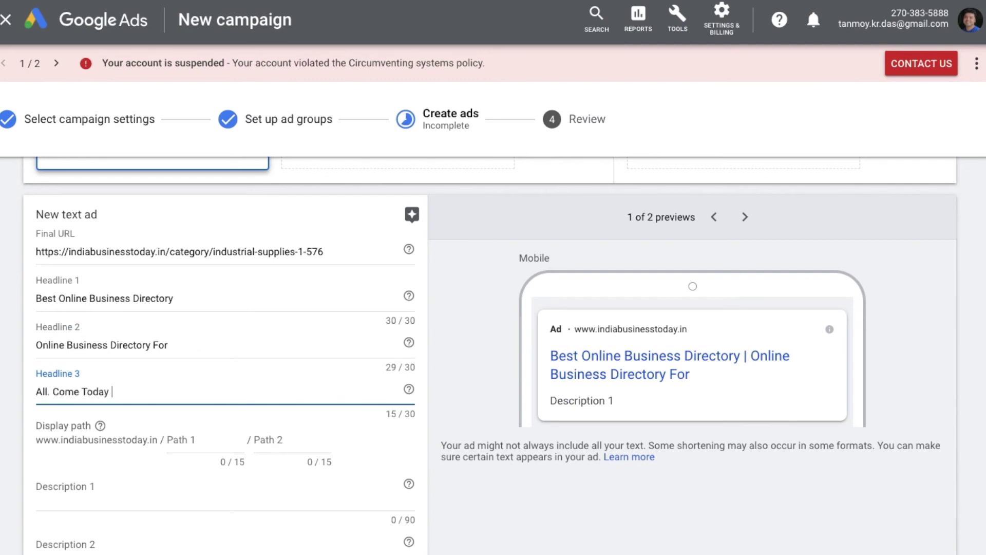
pyautogui.write('And Register')
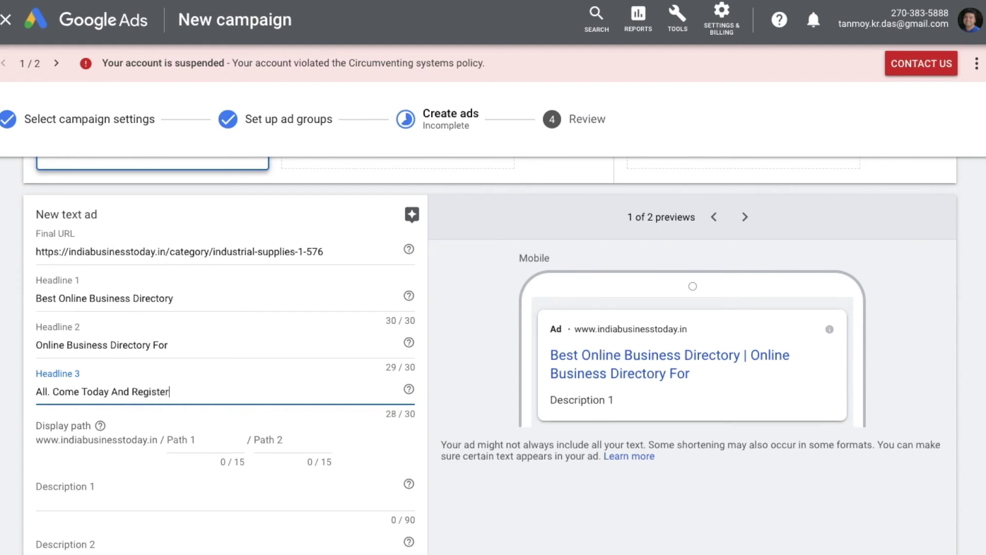
pyautogui.write('.')
pyautogui.scroll(-1, 393, 436)
pyautogui.click(210, 404)
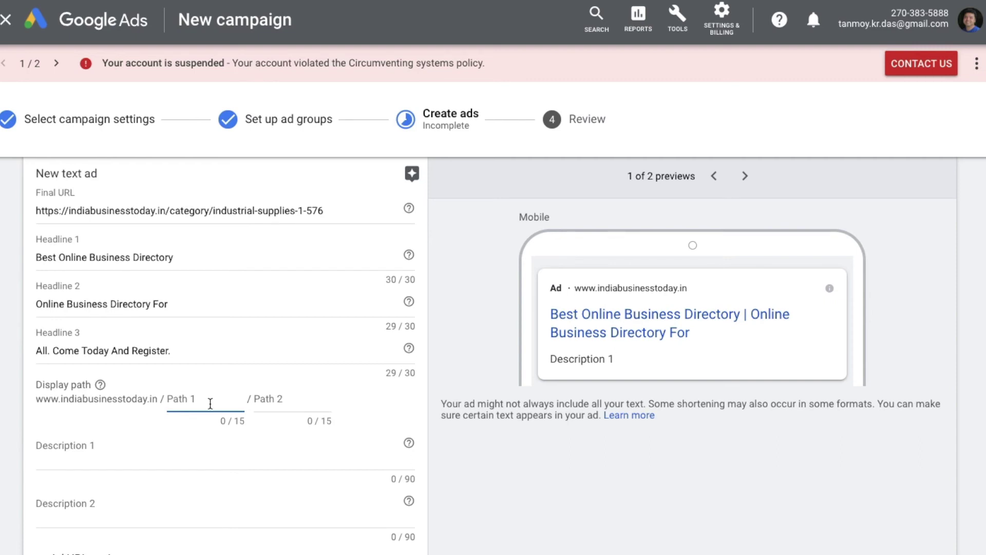
# Fill the display path parts with 'Industrial' and 'supplies'
pyautogui.write('Industrial')
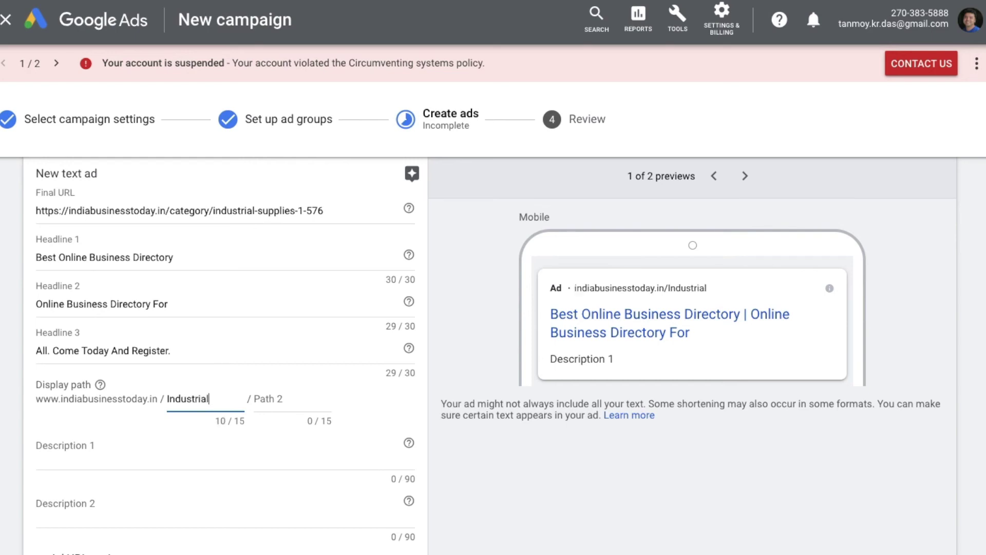
pyautogui.press('Tab')
pyautogui.write('s')
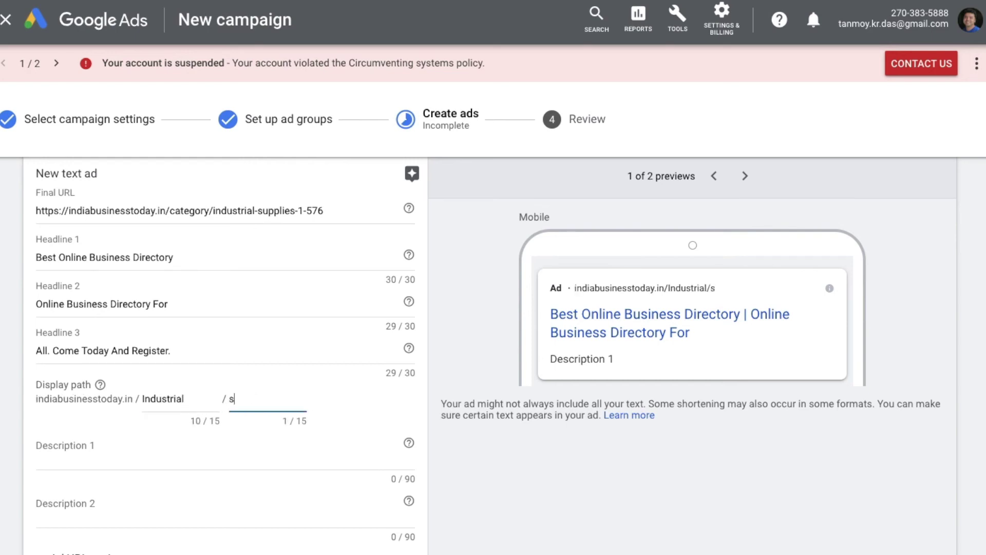
pyautogui.write('upplies')
pyautogui.click(151, 457)
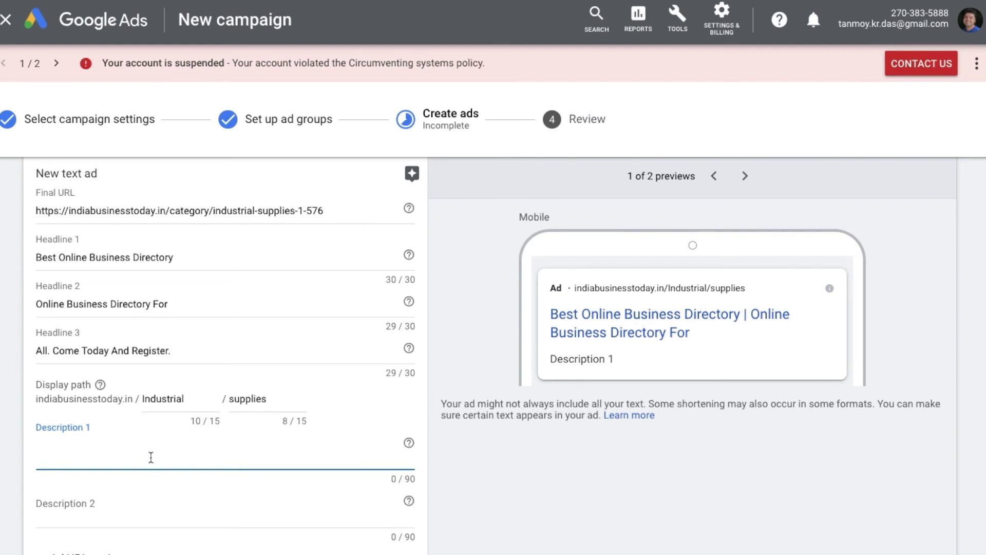
# Write Description 1: 'This Is The Best Way To Grow The Business. Connect with Buyers And Sellers. Today.'
pyautogui.write('This Is ')
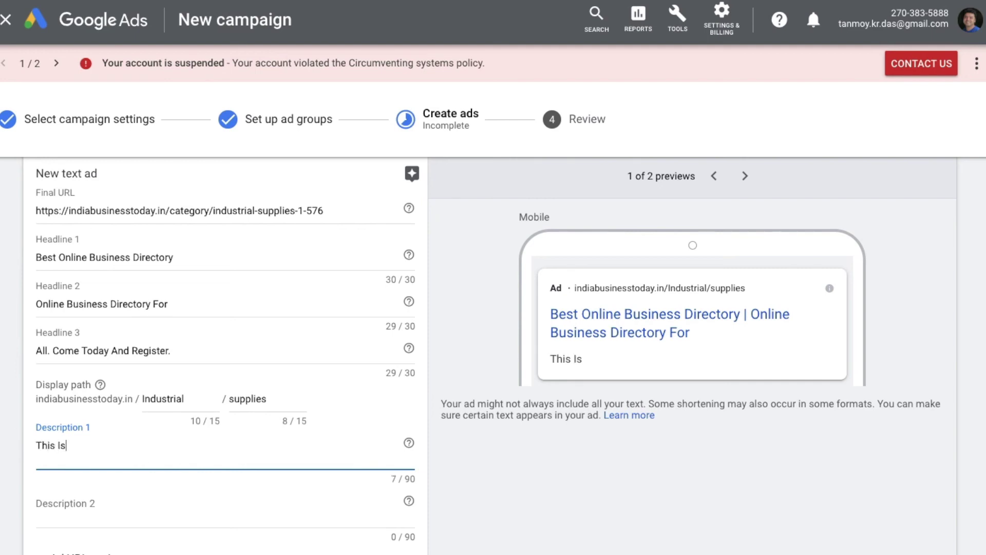
pyautogui.write('The Best Way To ')
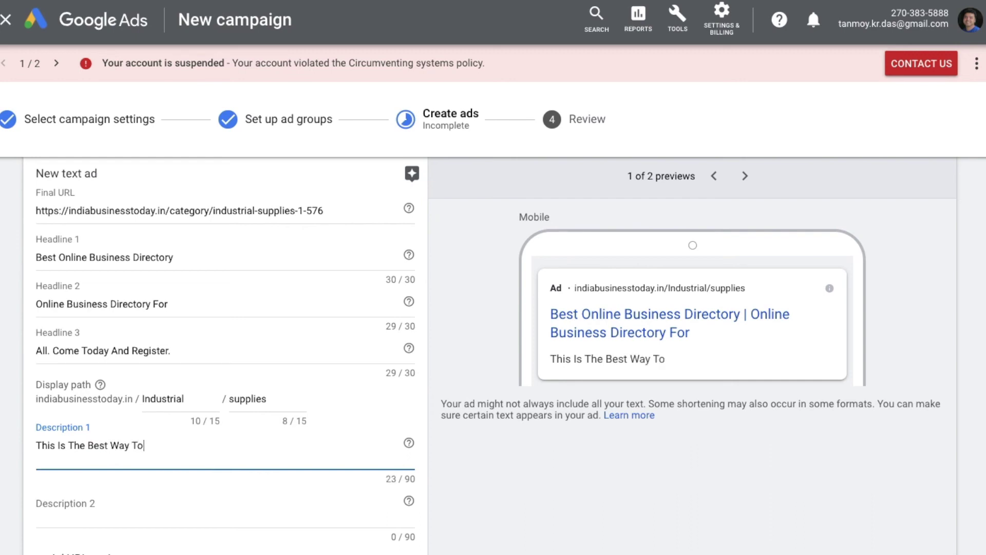
pyautogui.write('Grow The ')
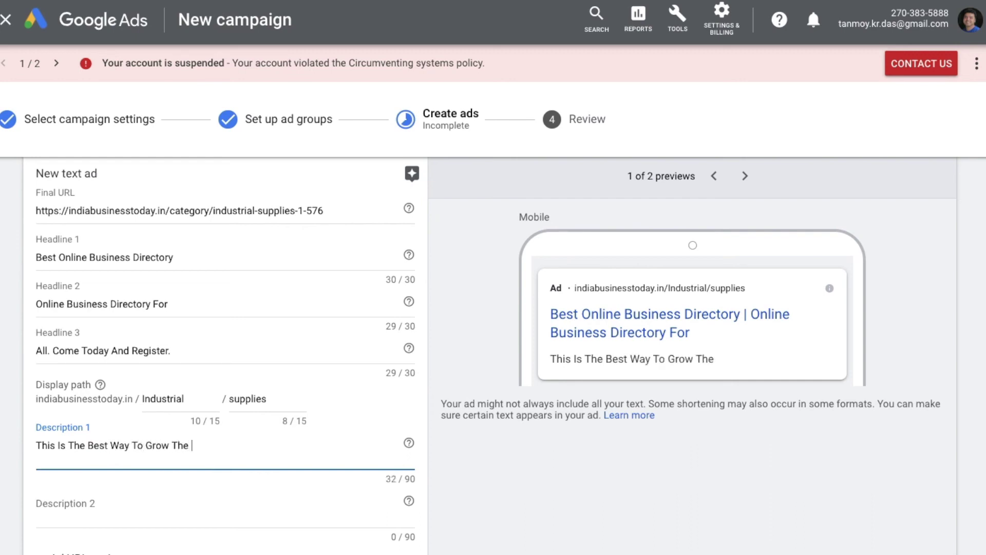
pyautogui.write('Business. Cr')
pyautogui.press('BackSpace')
pyautogui.write('onnect')
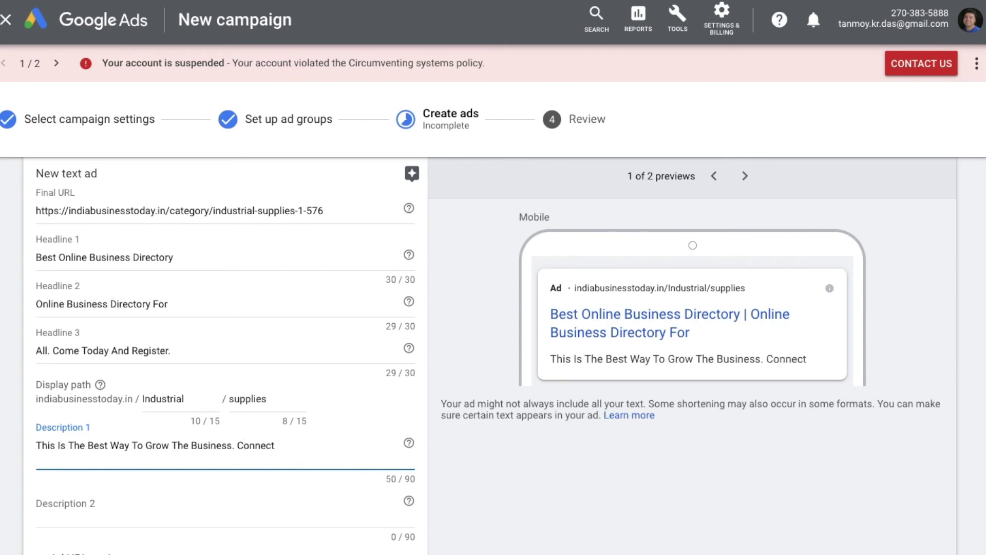
pyautogui.write(' with Buyer')
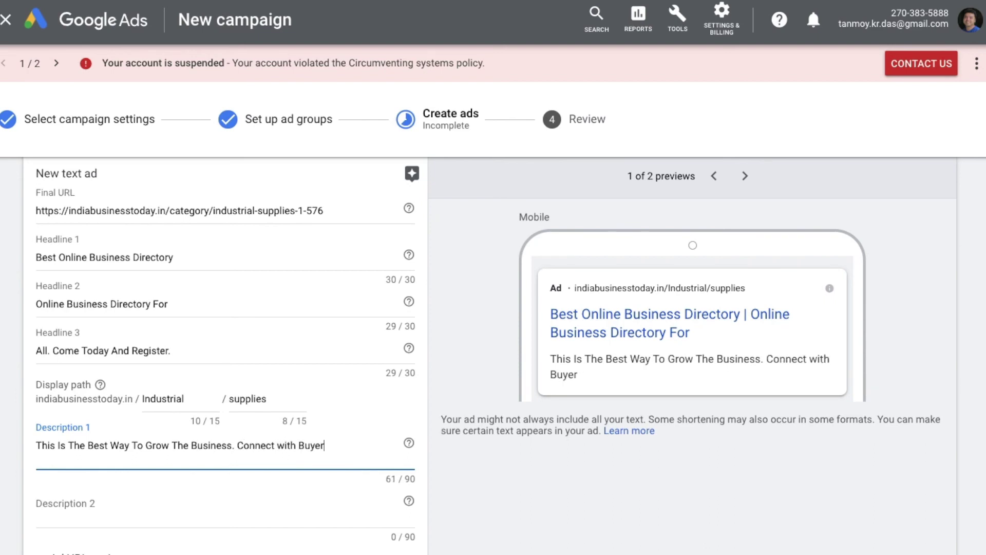
pyautogui.write('s And Selle')
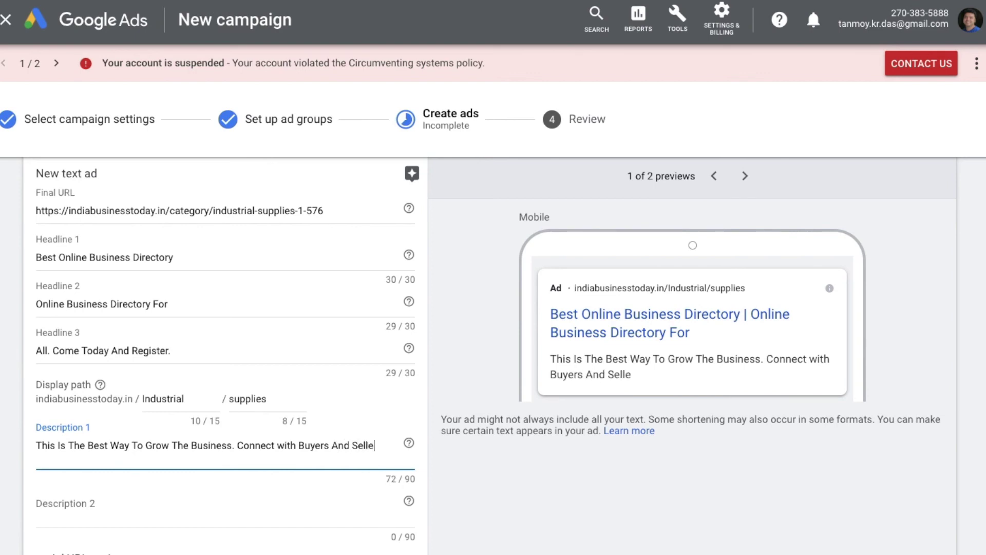
pyautogui.write('rs.')
pyautogui.write('Today.')
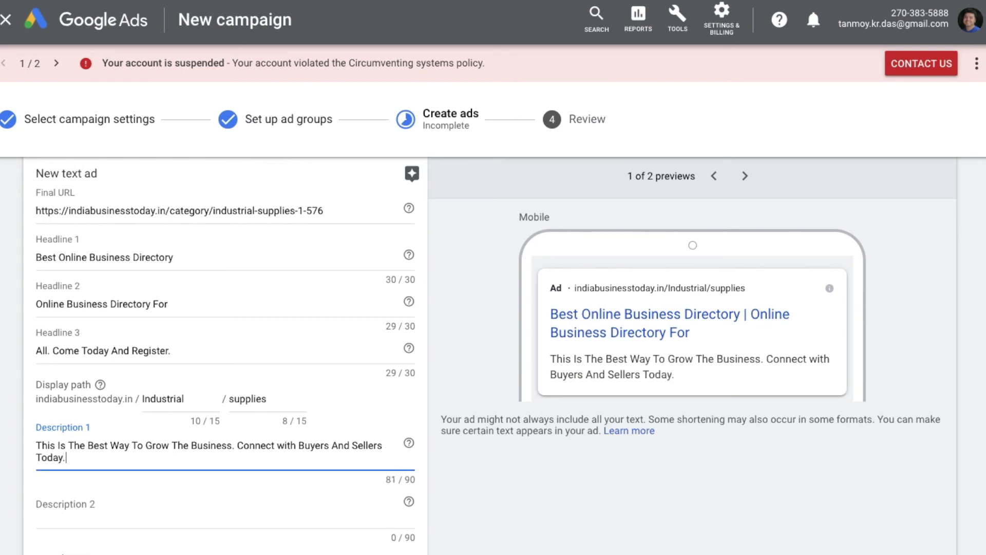
# Write Description 2: 'Come And Register Today.'
pyautogui.click(98, 512)
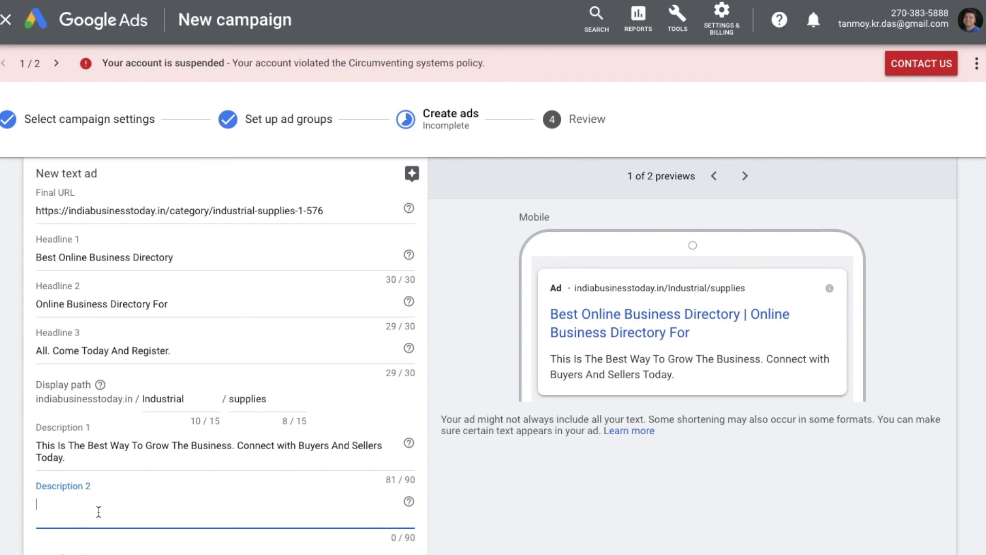
pyautogui.write('Come And ')
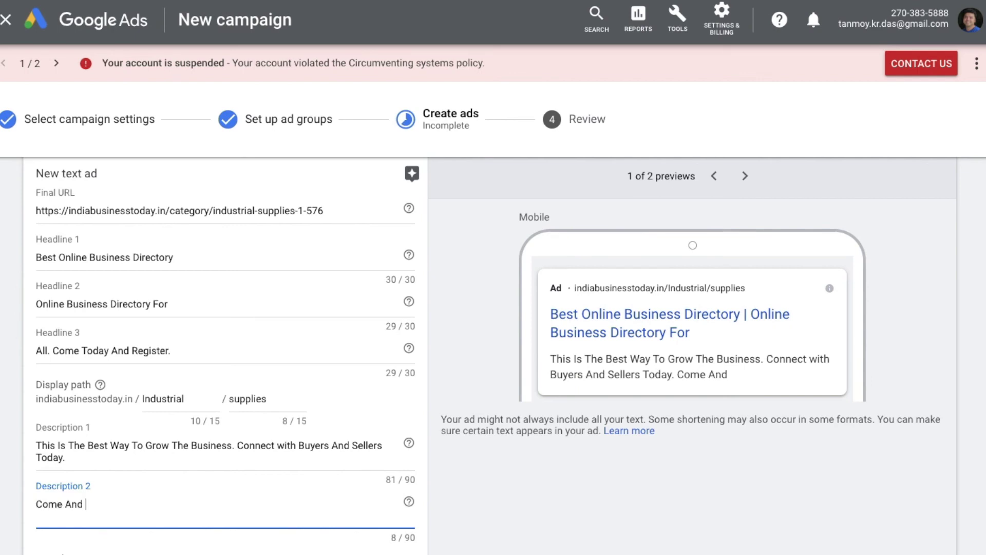
pyautogui.write('Register Today.')
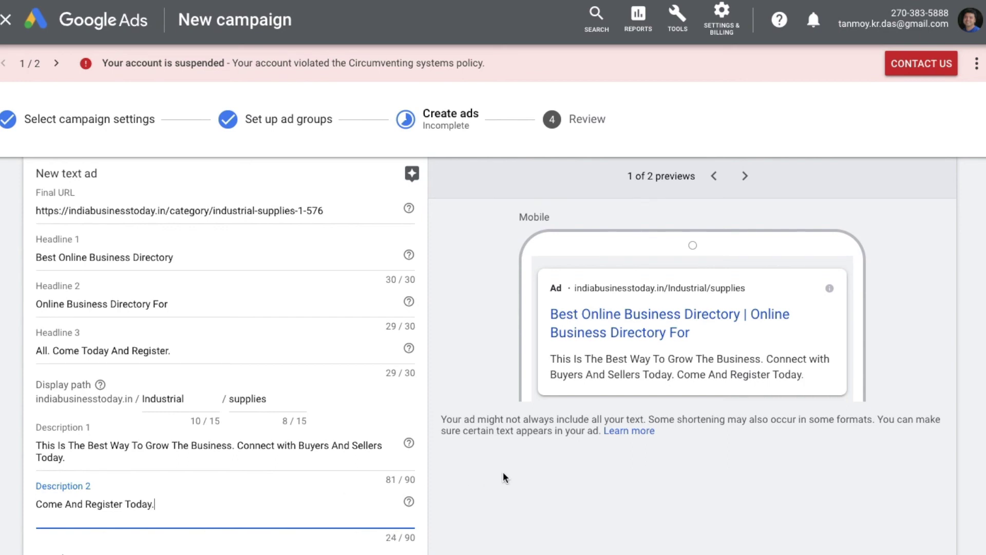
pyautogui.scroll(-2, 503, 472)
pyautogui.scroll(2, 503, 472)
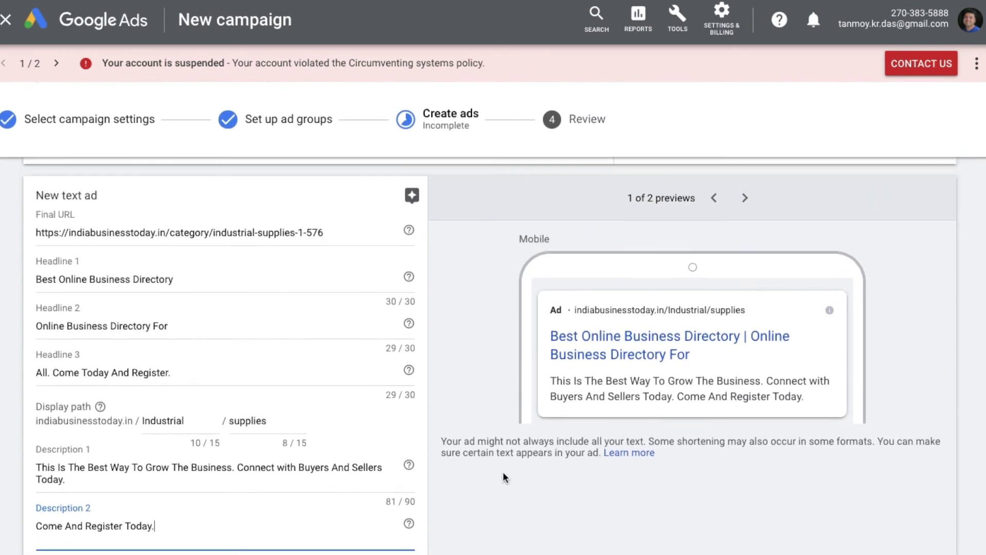
pyautogui.scroll(1, 503, 472)
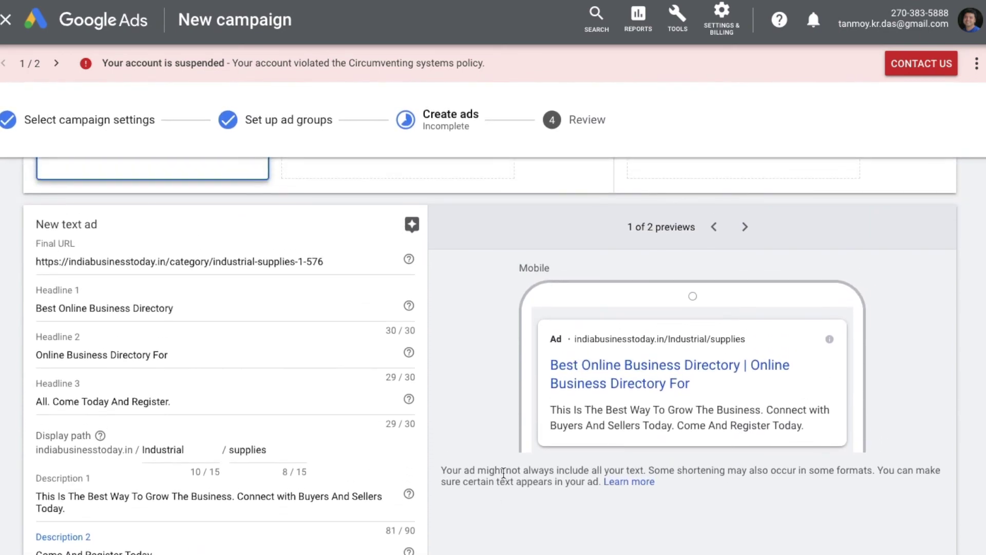
# Check the desktop ad preview and Ad URL options, then finish the text ad
pyautogui.click(746, 232)
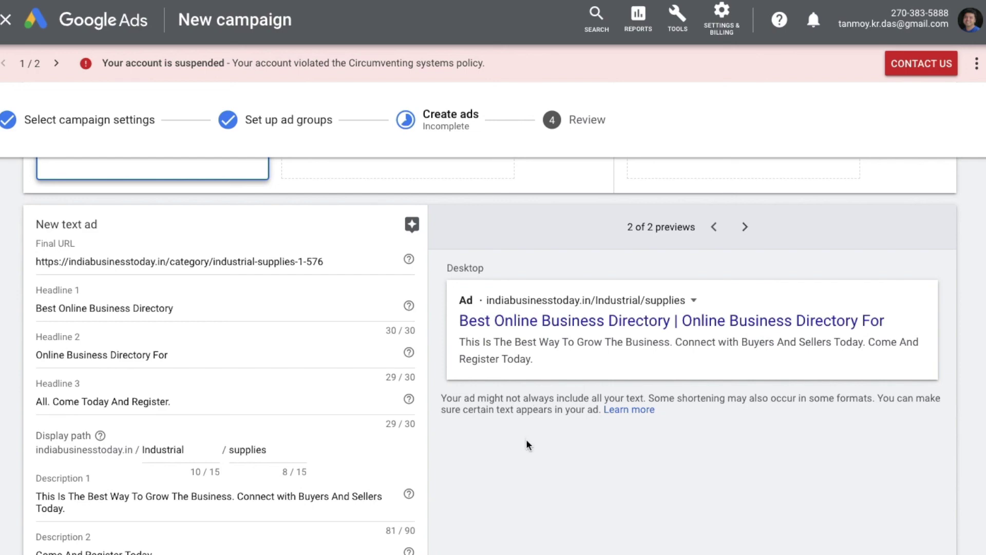
pyautogui.scroll(-3, 526, 439)
pyautogui.scroll(-1, 526, 445)
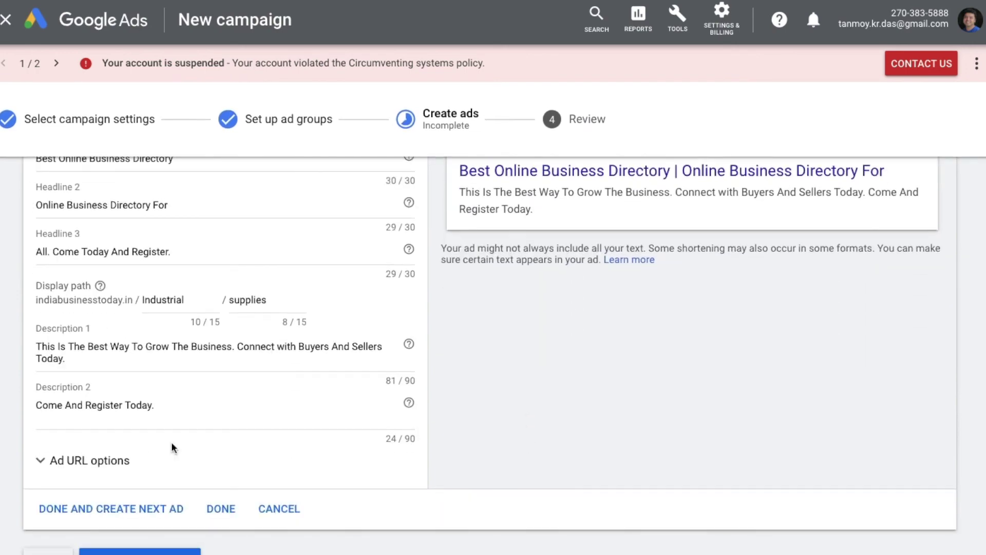
pyautogui.click(105, 468)
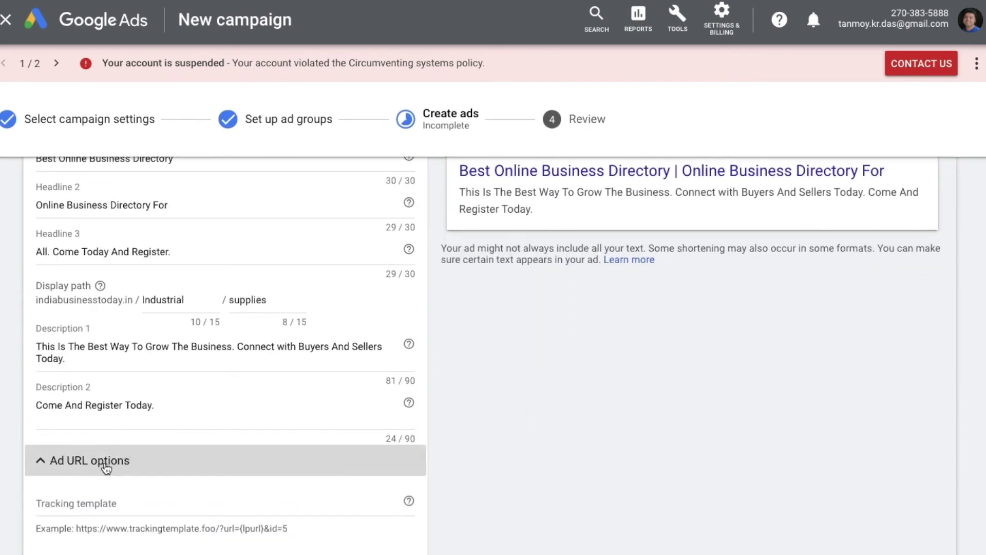
pyautogui.scroll(-3, 514, 434)
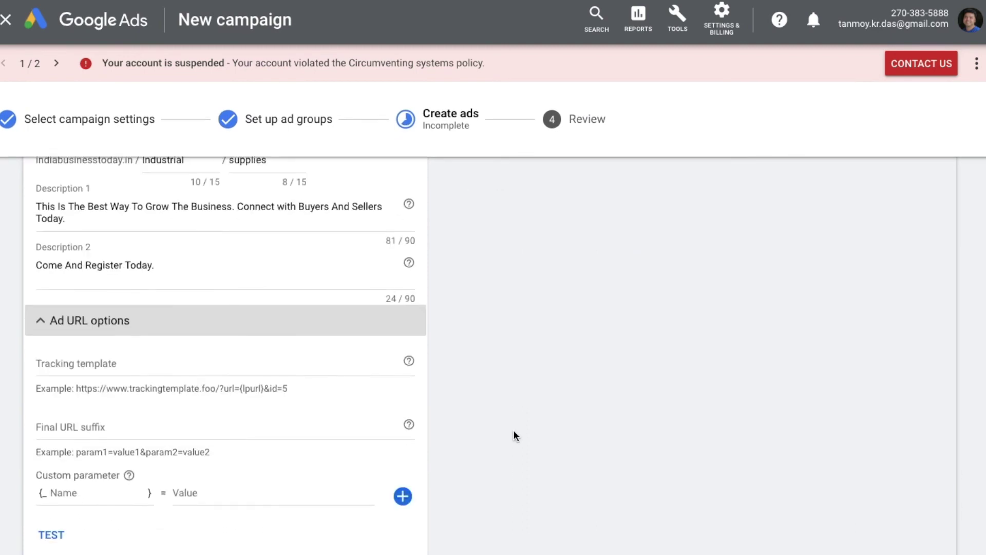
pyautogui.click(106, 323)
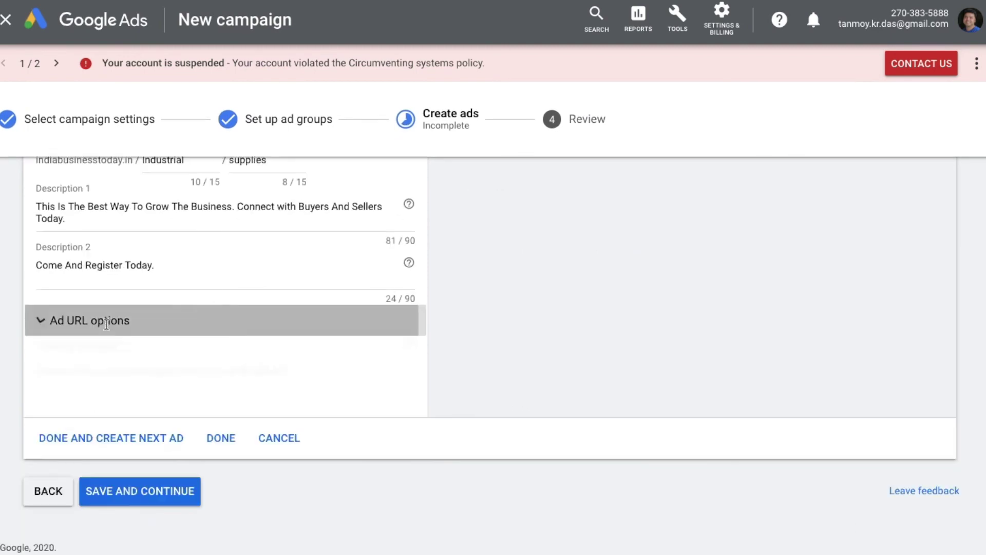
pyautogui.scroll(2, 531, 364)
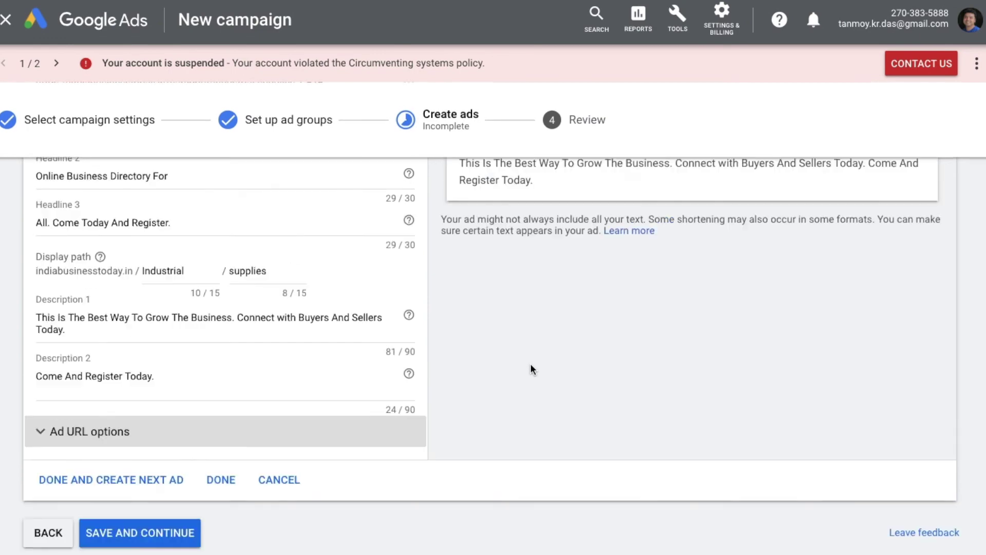
pyautogui.click(221, 523)
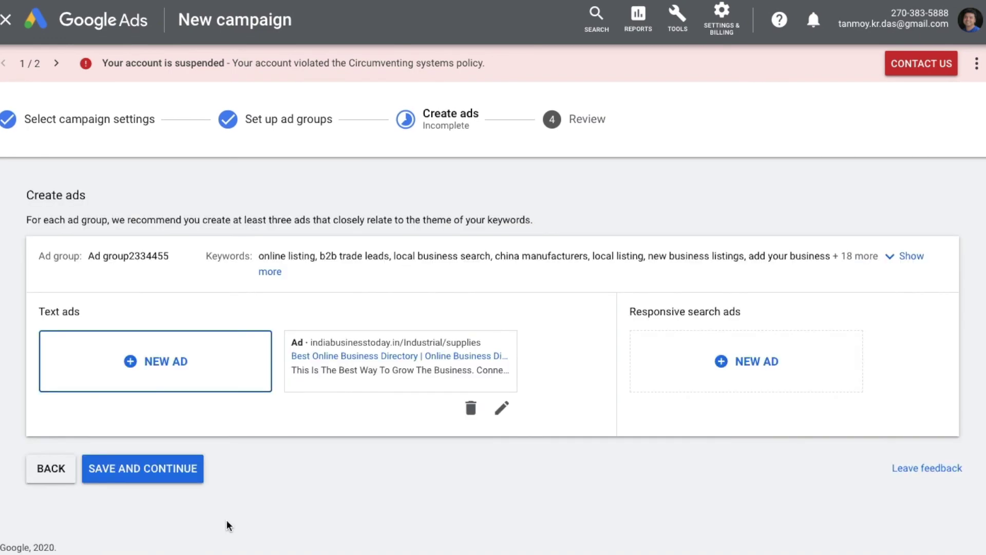
# Save the ads, review the campaign summary, and publish Leads-SearchNov8
pyautogui.click(186, 469)
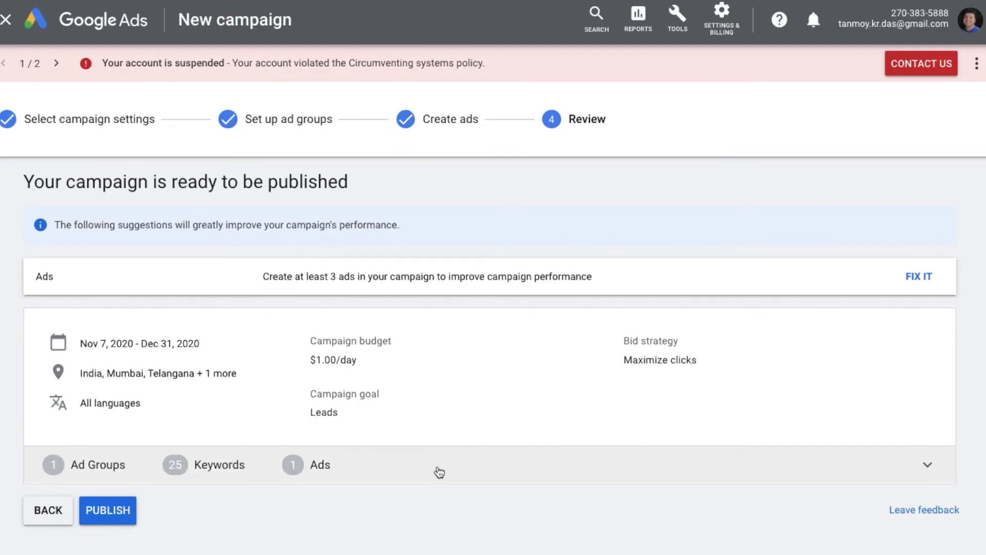
pyautogui.scroll(-1, 375, 470)
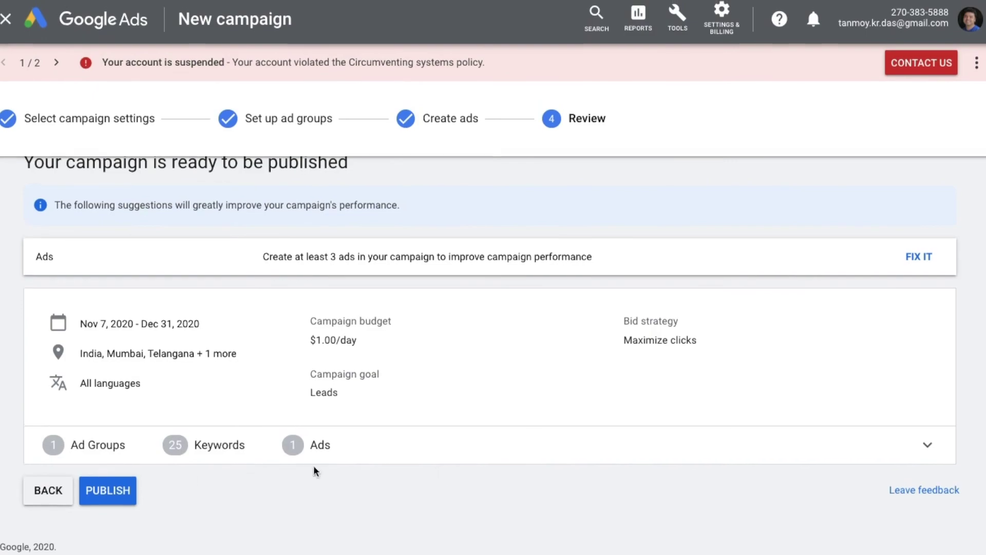
pyautogui.click(122, 498)
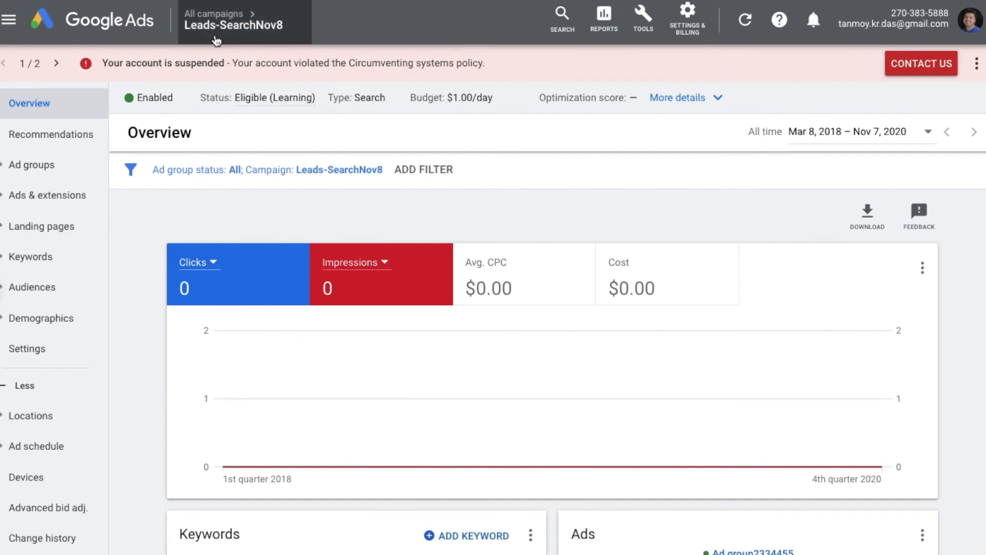
# Go to the Ad groups list and open Ad group2334455's keywords
pyautogui.moveTo(216, 42)
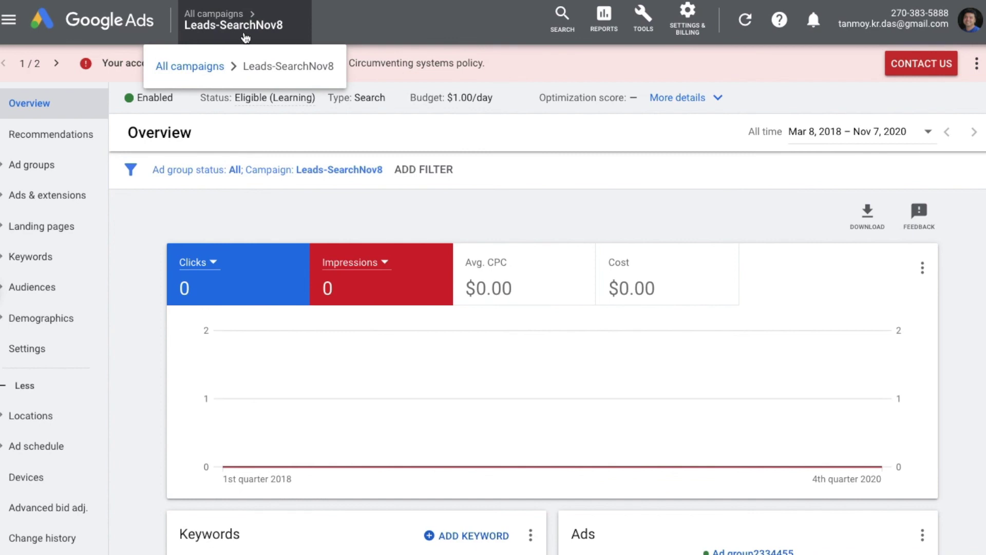
pyautogui.click(47, 169)
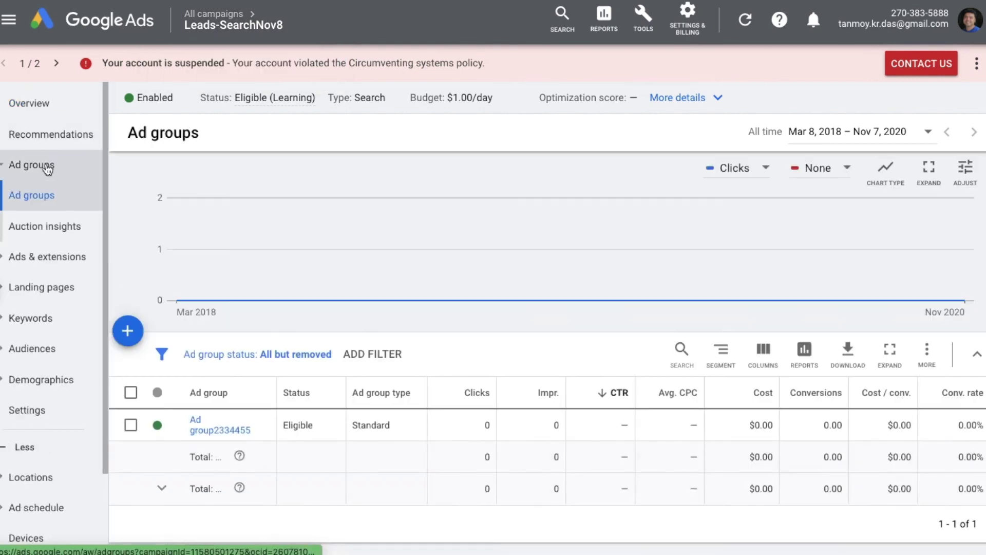
pyautogui.click(233, 433)
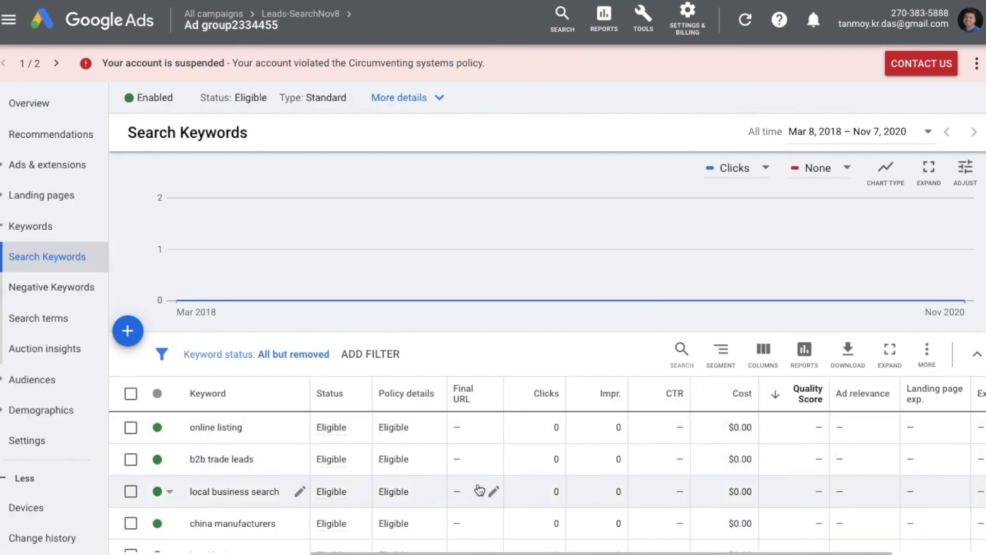
pyautogui.scroll(-3, 476, 486)
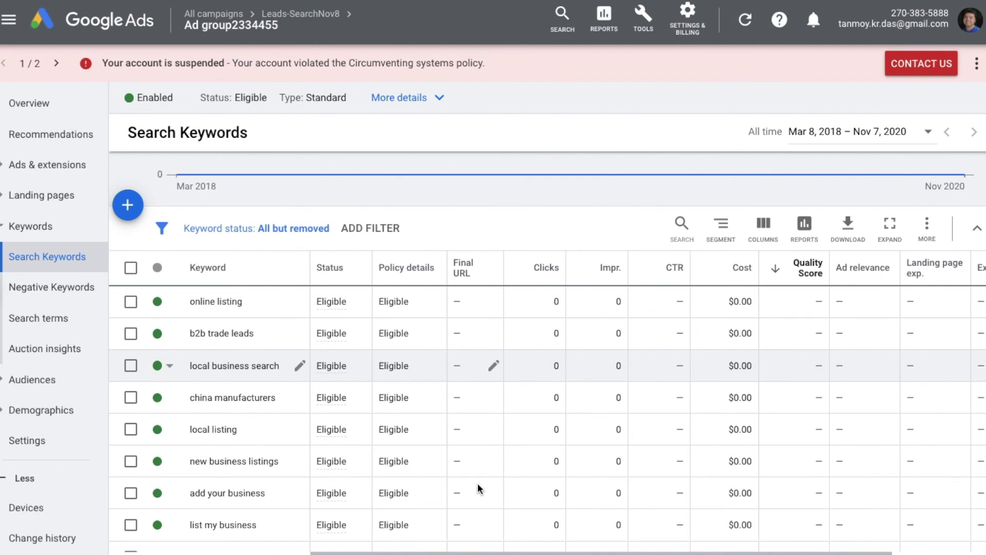
pyautogui.scroll(3, 478, 488)
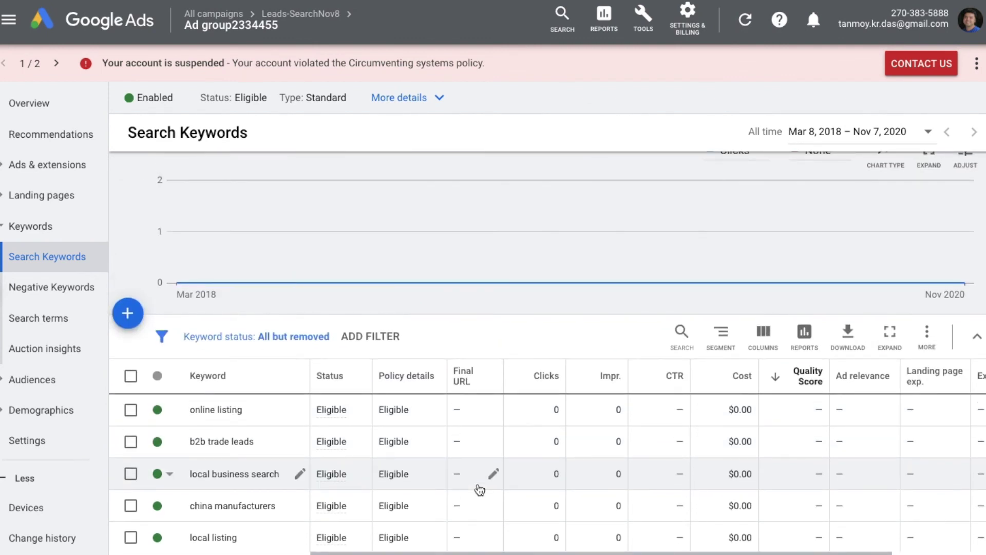
# Verify the expanded text ad is Under review, check Extensions, then return to the Ads list
pyautogui.click(50, 175)
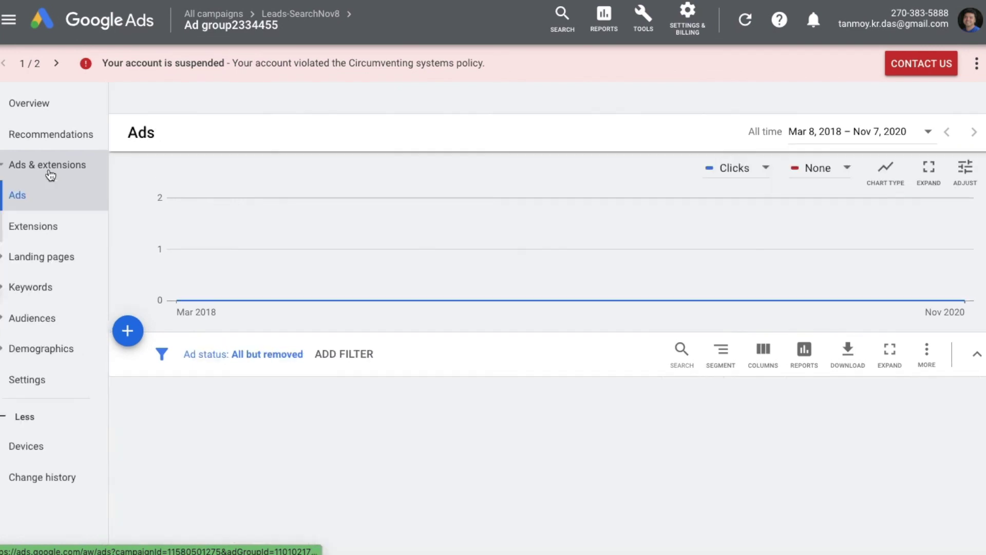
pyautogui.scroll(-3, 576, 461)
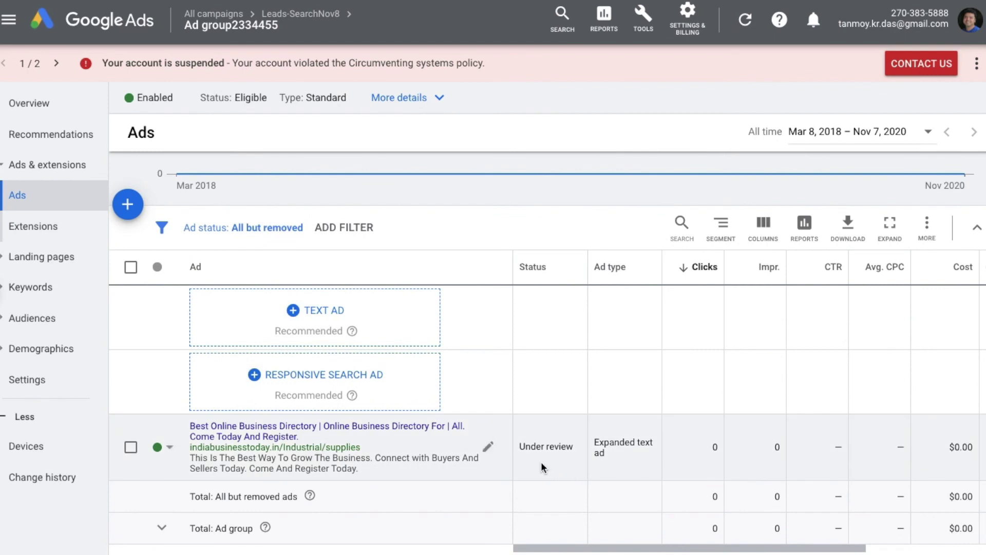
pyautogui.moveTo(520, 446); pyautogui.dragTo(573, 446)
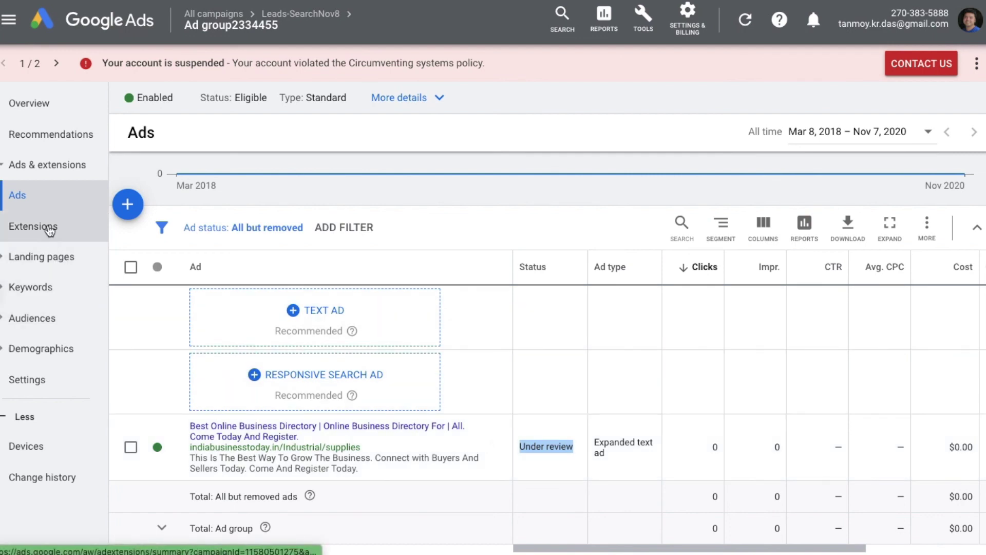
pyautogui.click(48, 230)
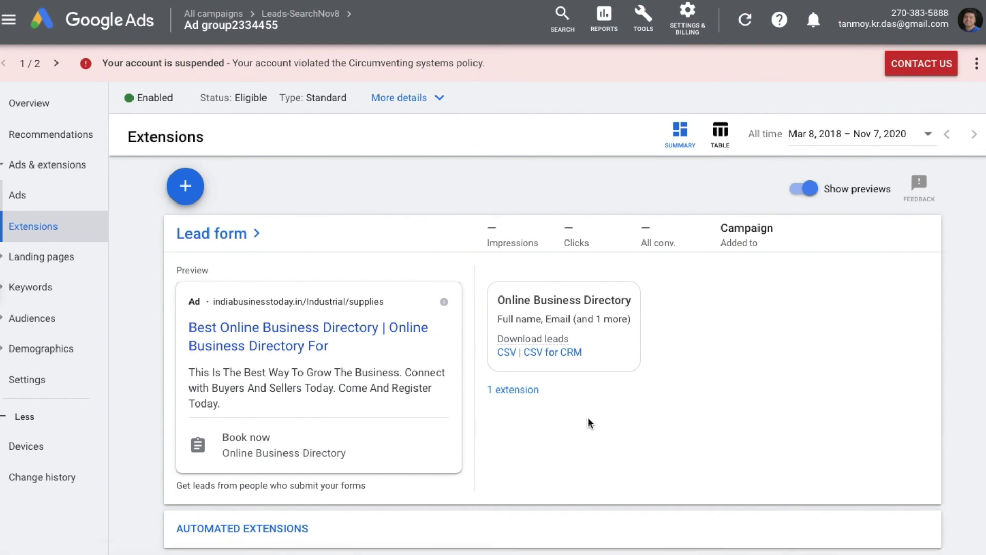
pyautogui.click(36, 205)
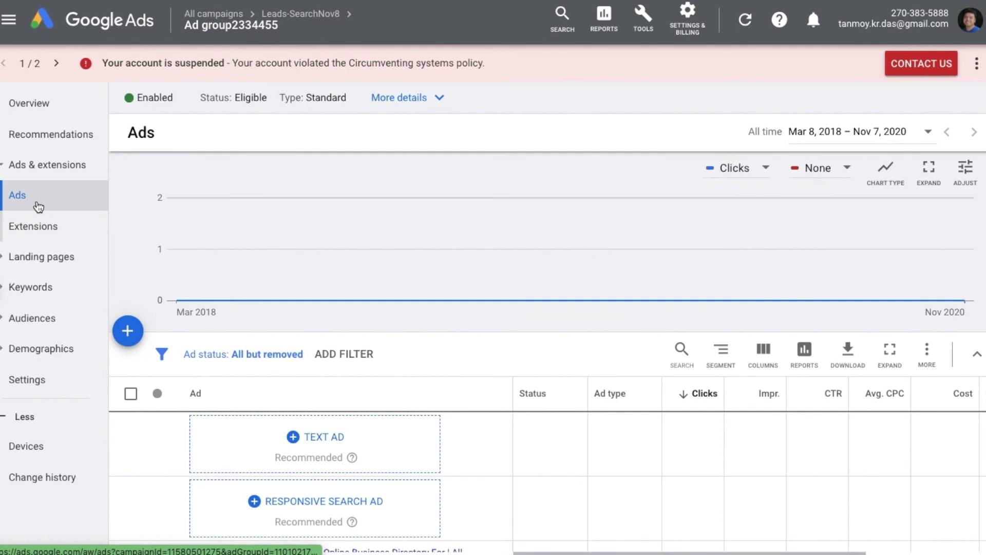